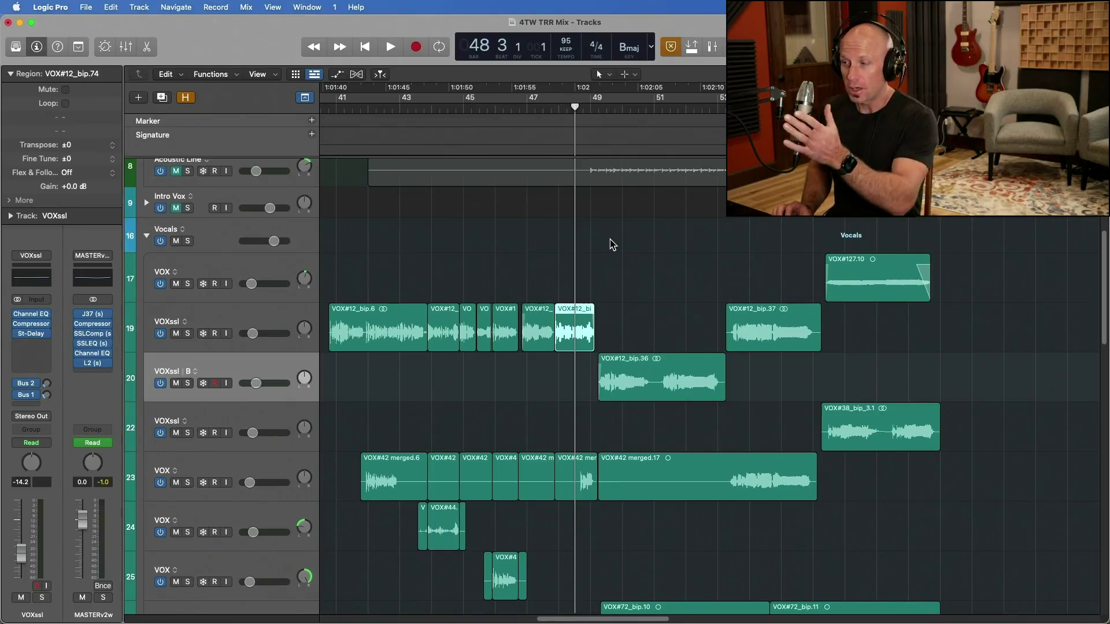
Place the playhead at bar 48 and play the vocal there twice
{"action": "left_click", "coordinate": [560, 111]}
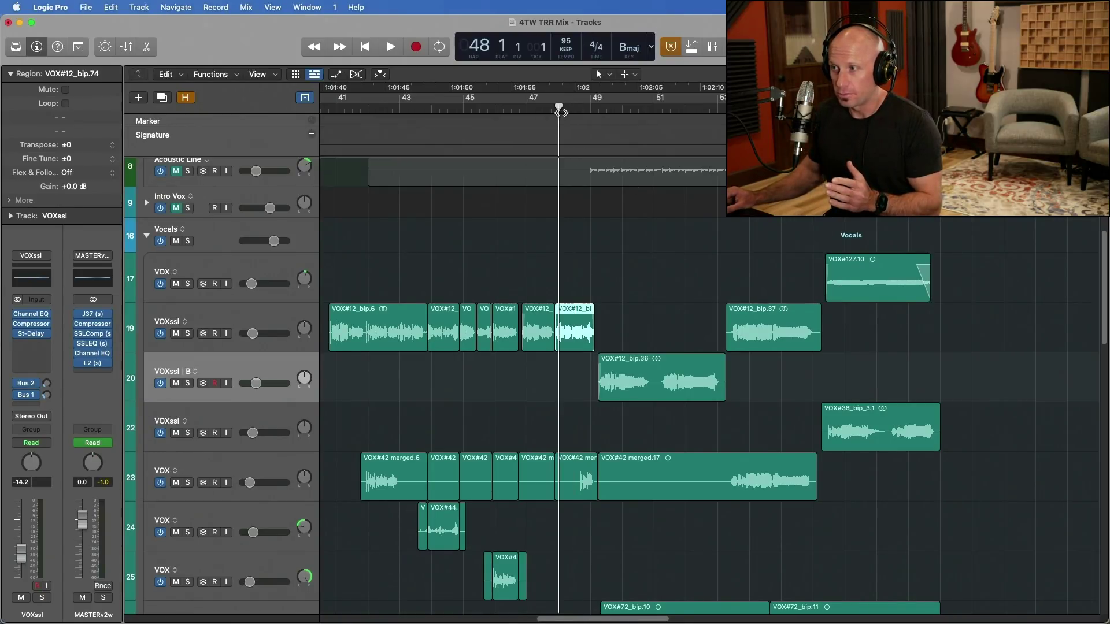
{"action": "mouse_move", "coordinate": [558, 112]}
{"action": "left_mouse_down"}
{"action": "mouse_move", "coordinate": [542, 110]}
{"action": "mouse_move", "coordinate": [557, 111]}
{"action": "left_mouse_up"}
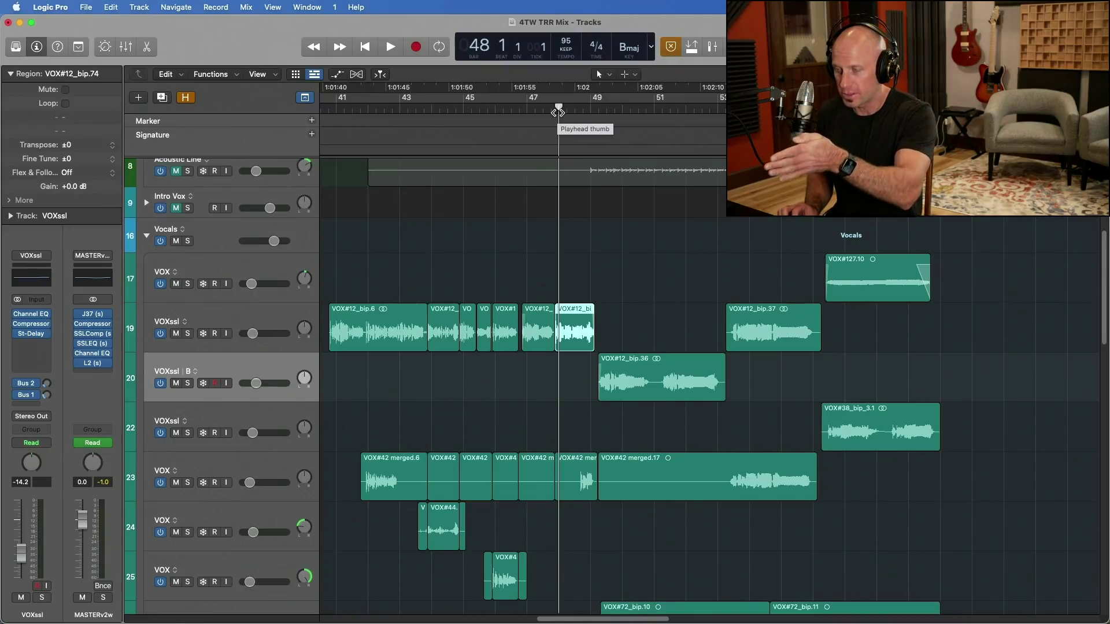
{"action": "key", "text": "space"}
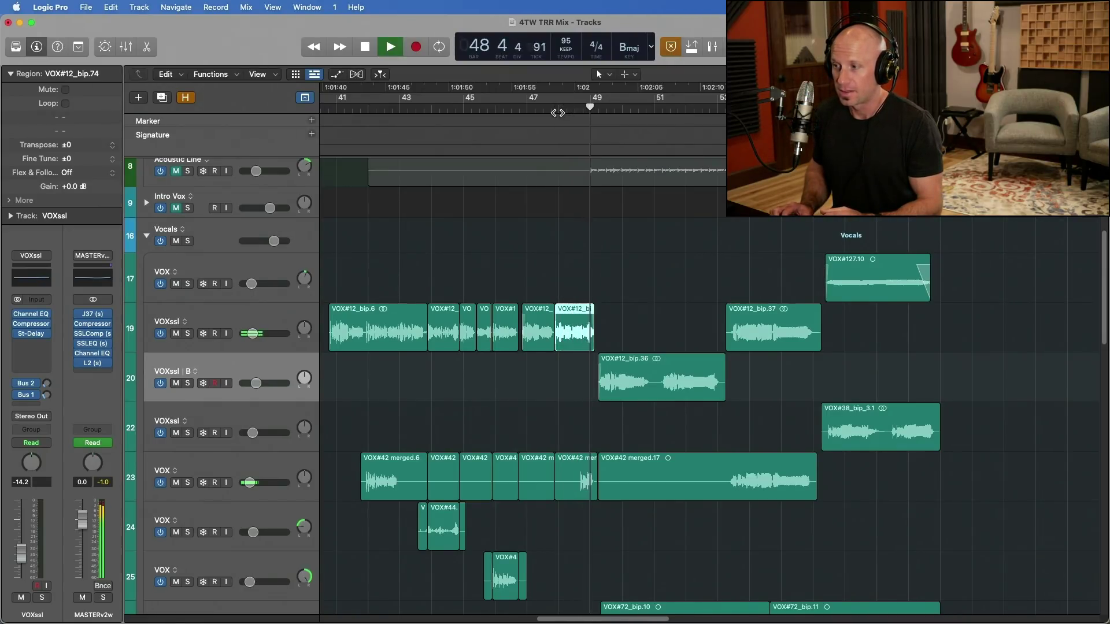
{"action": "key", "text": "space"}
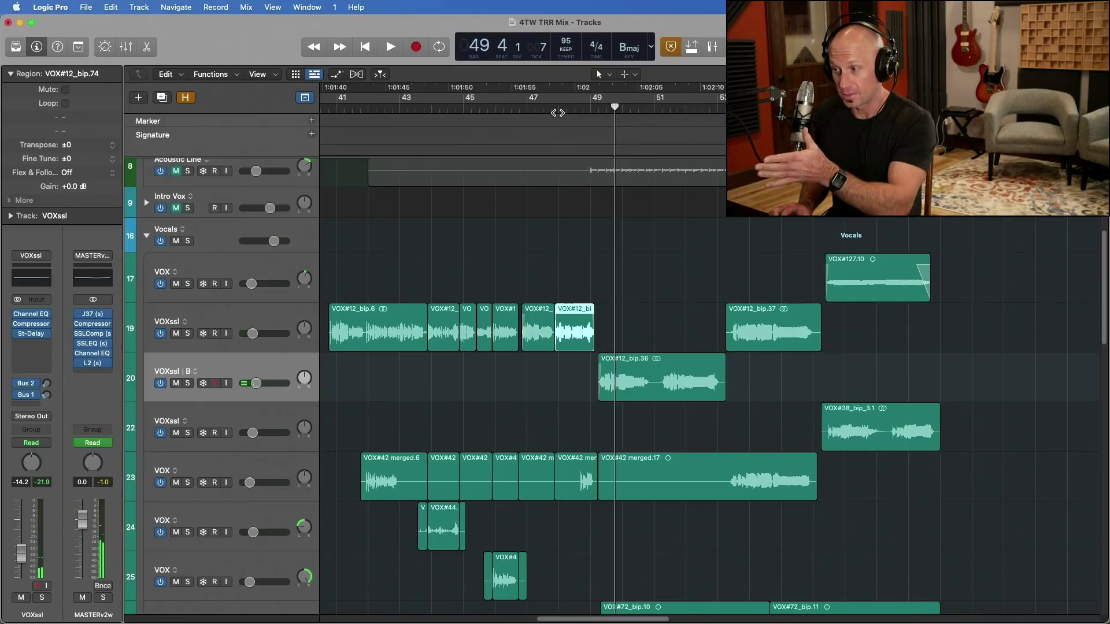
{"action": "key", "text": "space"}
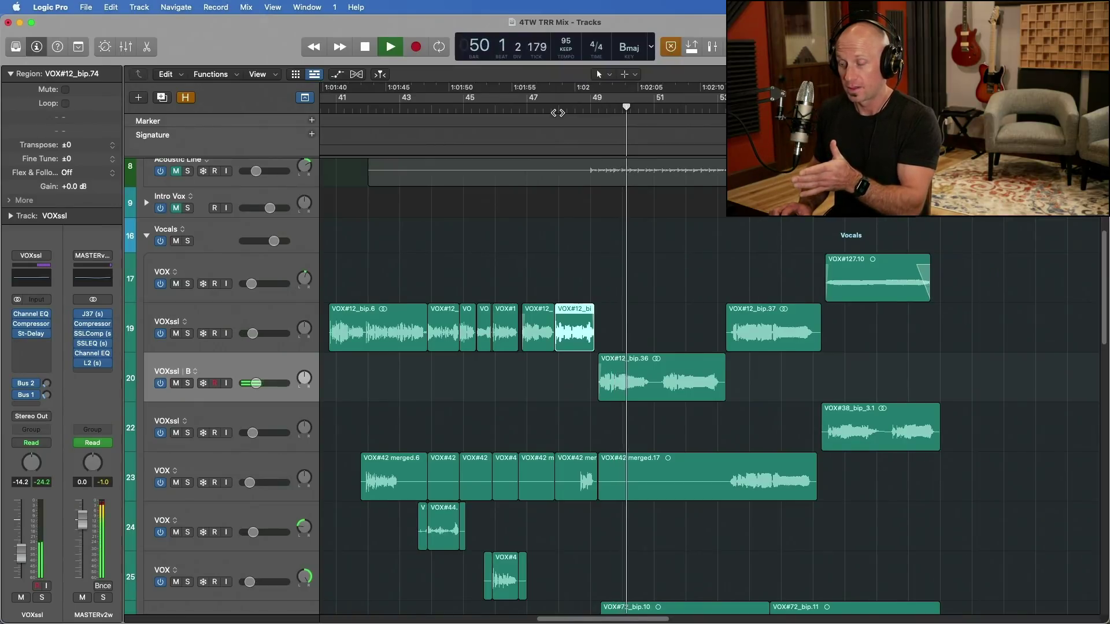
{"action": "key", "text": "space"}
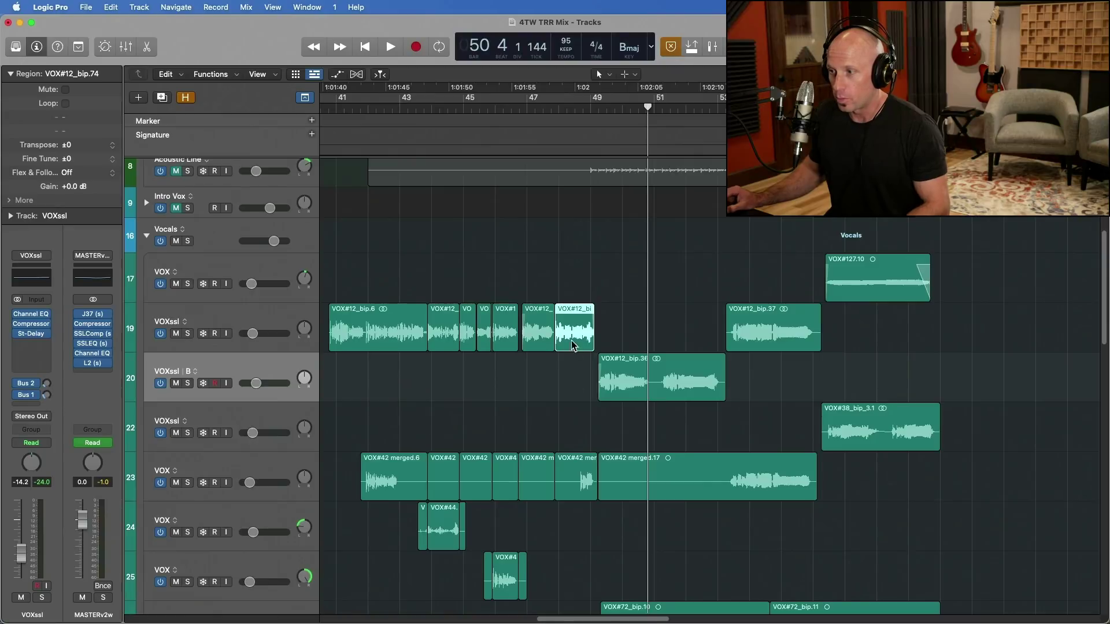
Replay the vocal phrase from the start of VOX#12_bip.74, then open Key Commands with Option-K
{"action": "scroll", "coordinate": [572, 339], "scroll_direction": "up", "scroll_amount": 2}
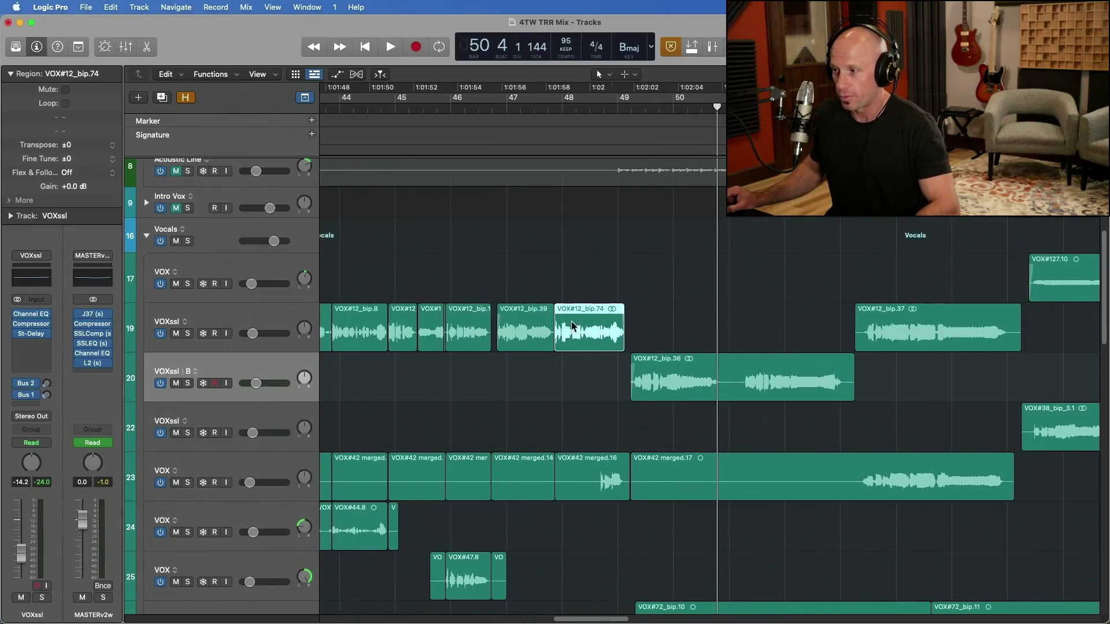
{"action": "left_click_drag", "start_coordinate": [562, 106], "coordinate": [555, 107]}
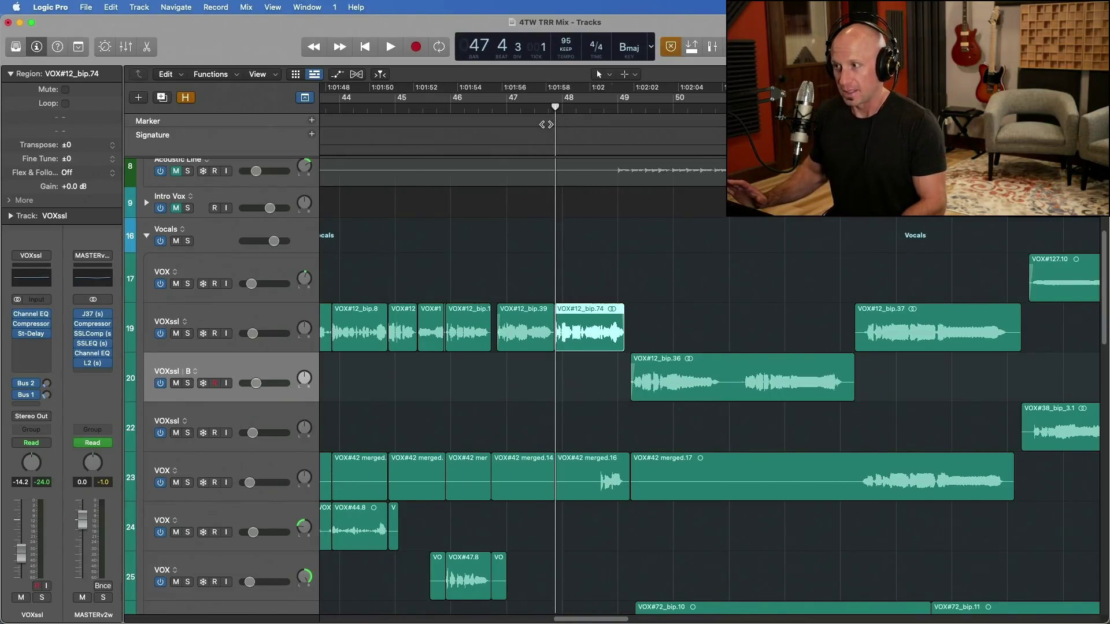
{"action": "key", "text": "space"}
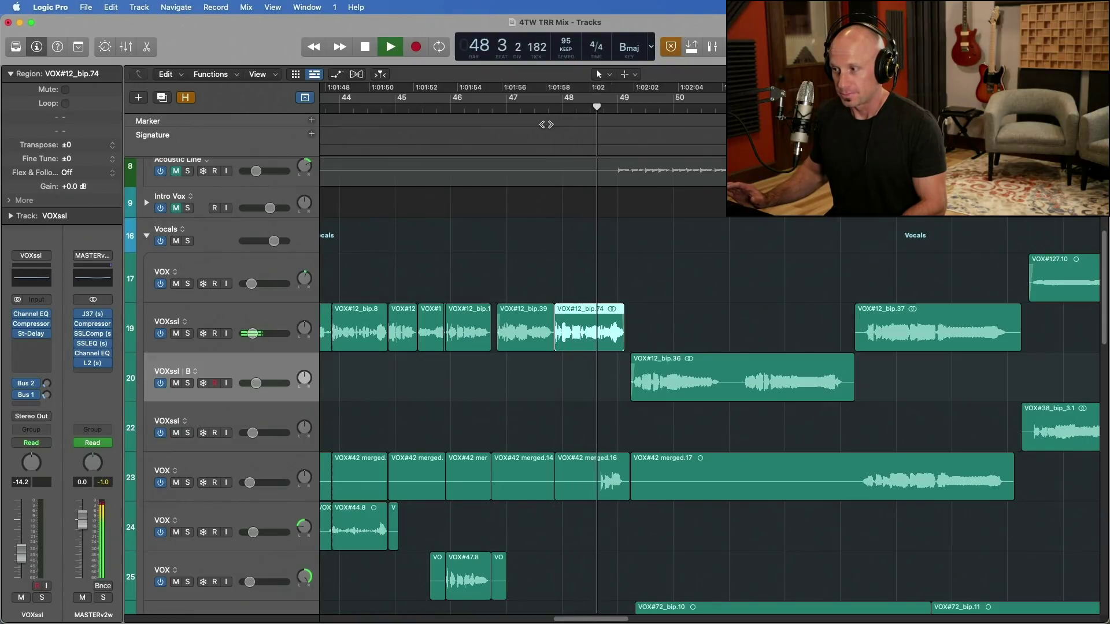
{"action": "key", "text": "space"}
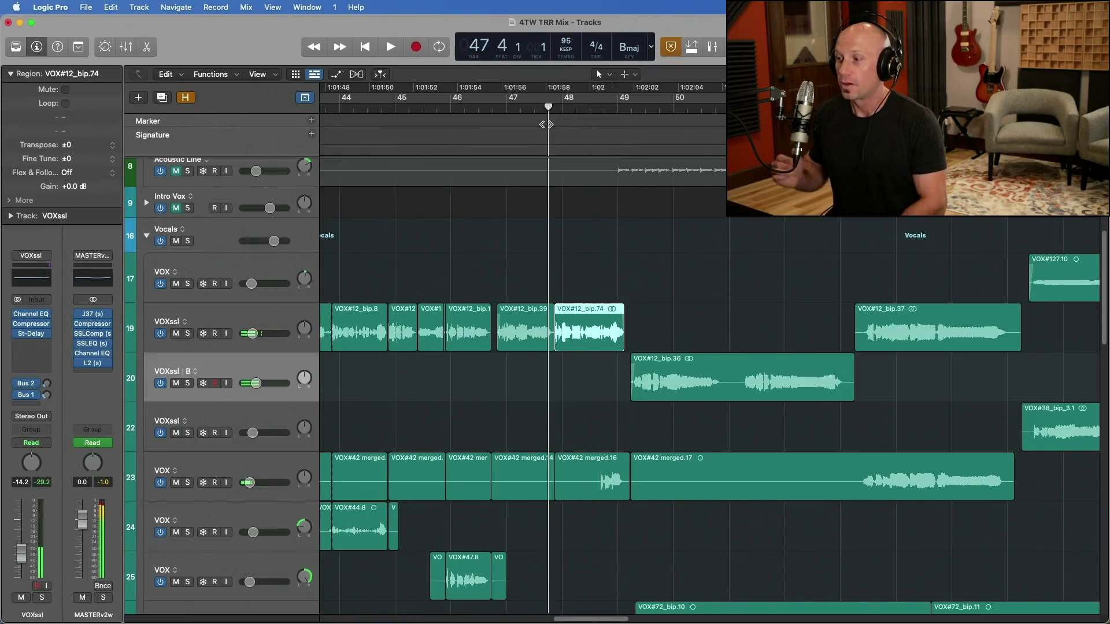
{"action": "key", "text": "space"}
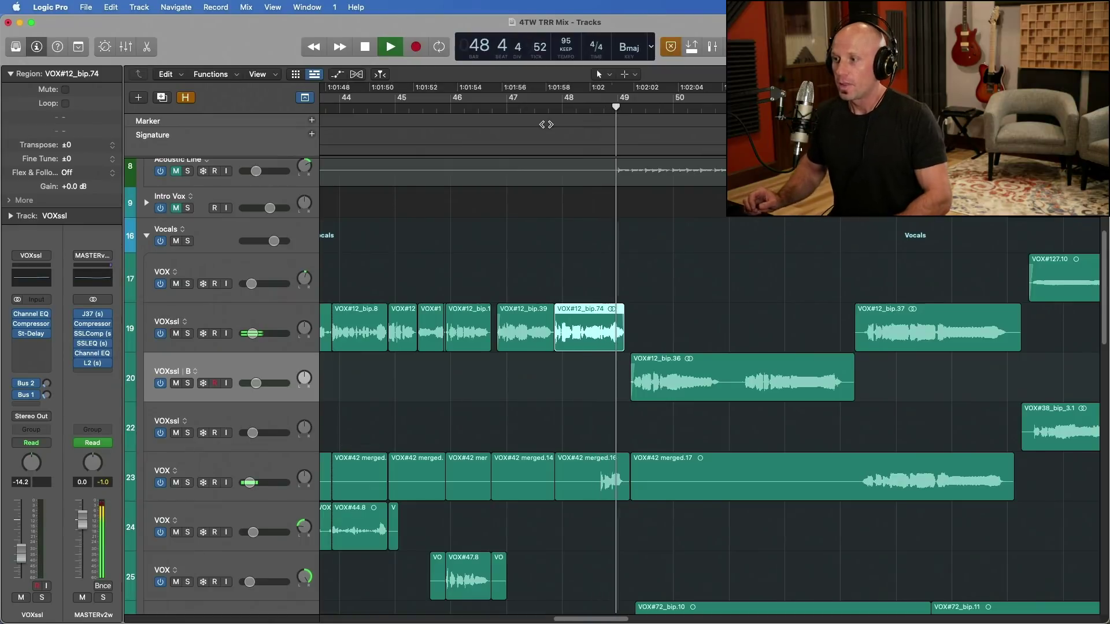
{"action": "key", "text": "space"}
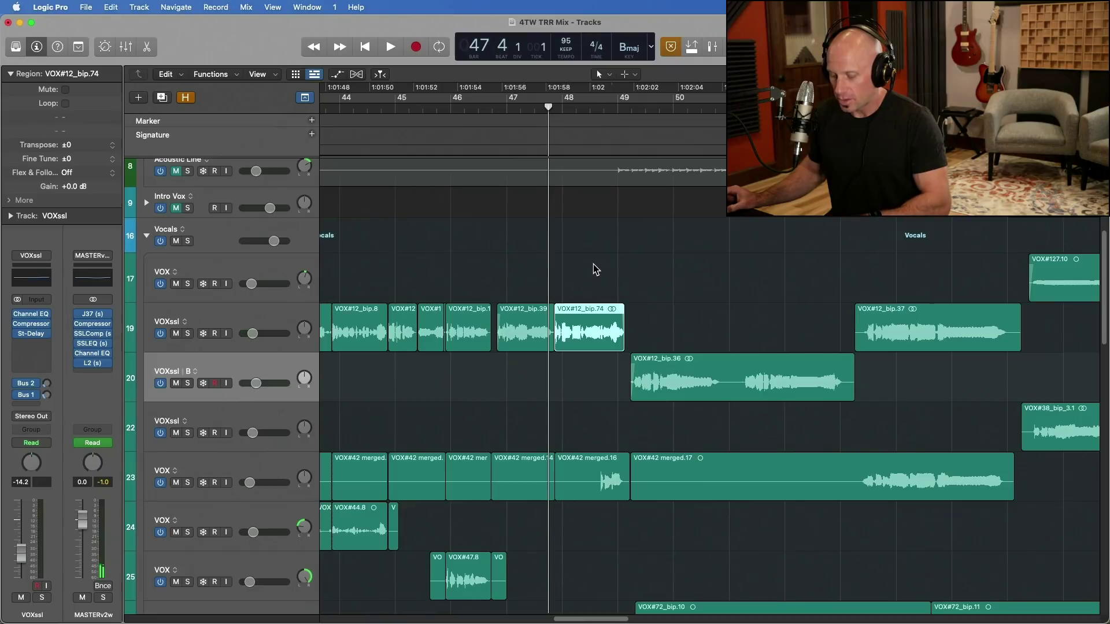
{"action": "key", "text": "alt+k"}
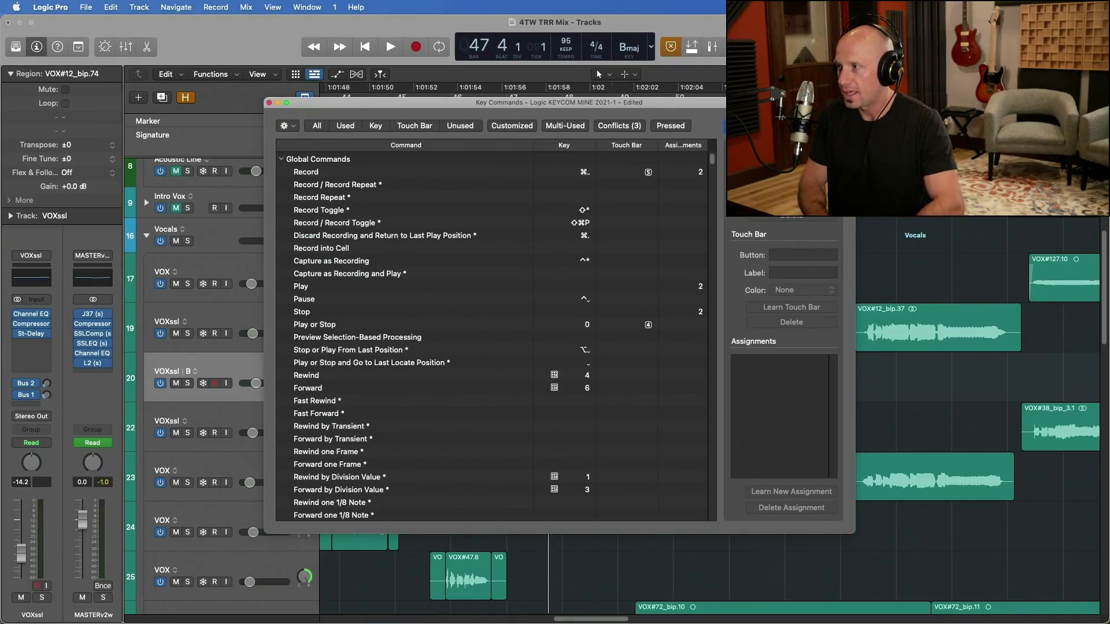
Search Key Commands for 'play or stop', clear the filter, and close the window
{"action": "type", "text": "play or stop"}
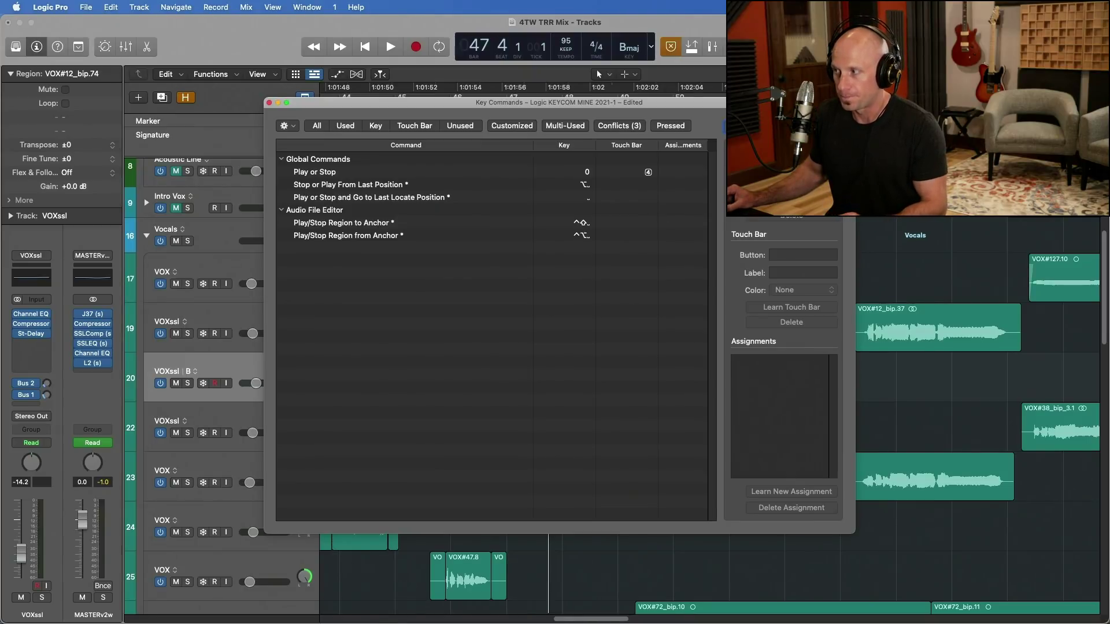
{"action": "left_click", "coordinate": [842, 125]}
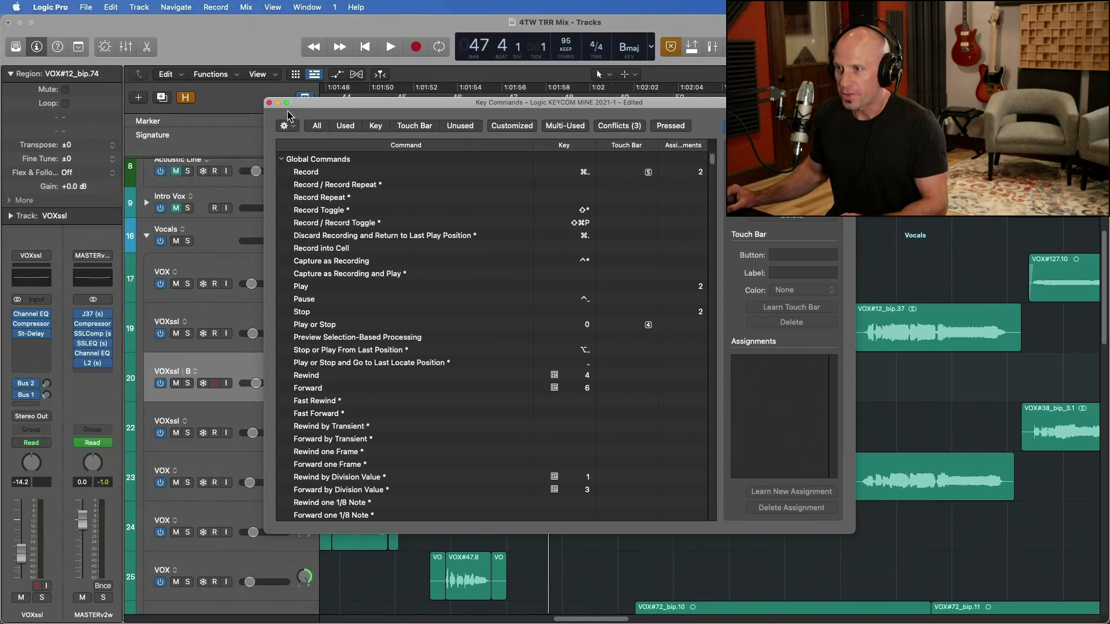
{"action": "left_click", "coordinate": [269, 102]}
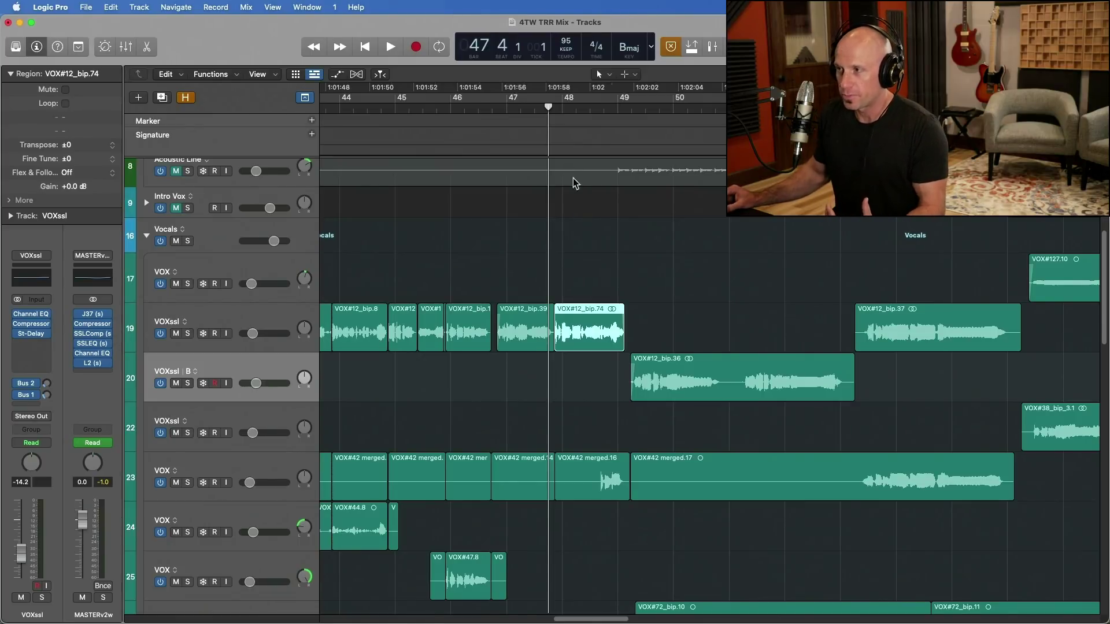
Deselect the VOX#12_bip.74 region and drag the playhead back to the start of bar 47
{"action": "left_click", "coordinate": [596, 289]}
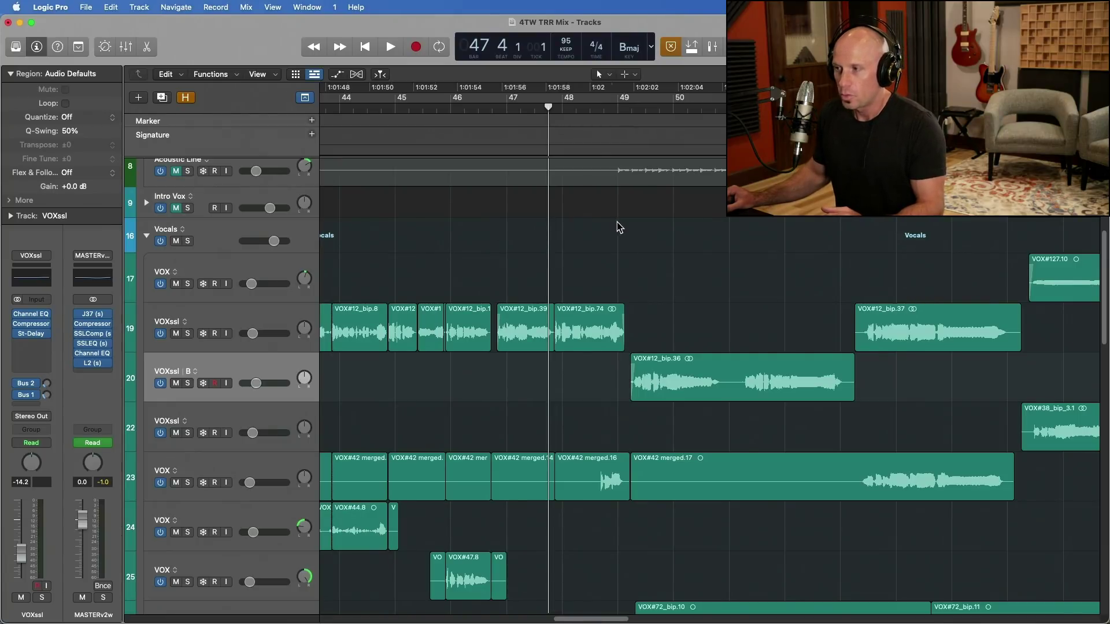
{"action": "left_click", "coordinate": [599, 341]}
{"action": "left_click", "coordinate": [613, 284]}
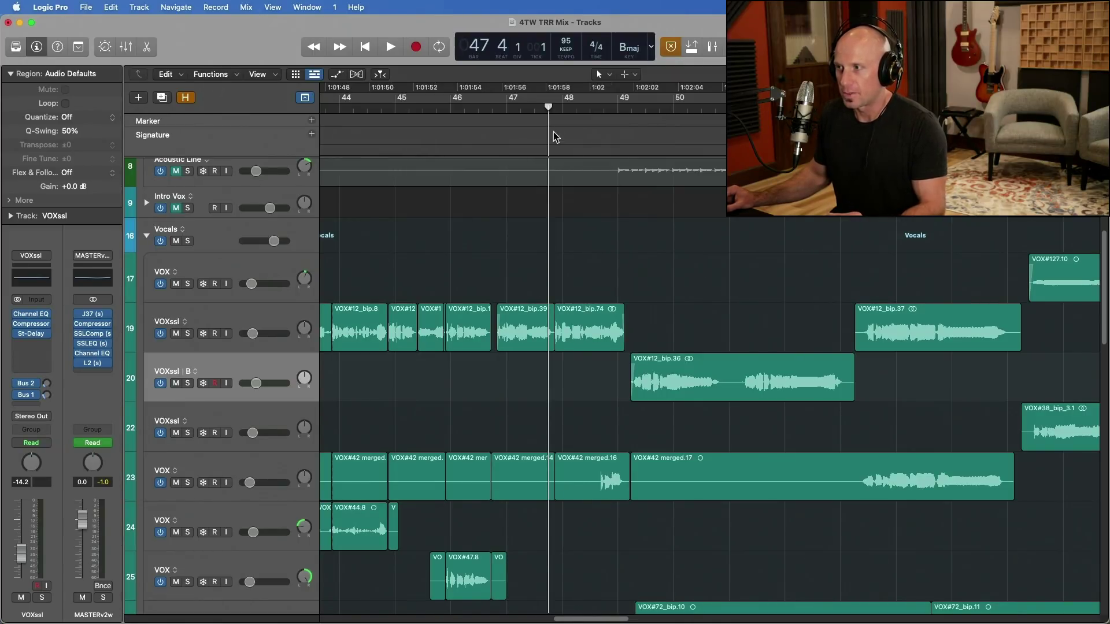
{"action": "left_click_drag", "start_coordinate": [547, 110], "coordinate": [505, 106]}
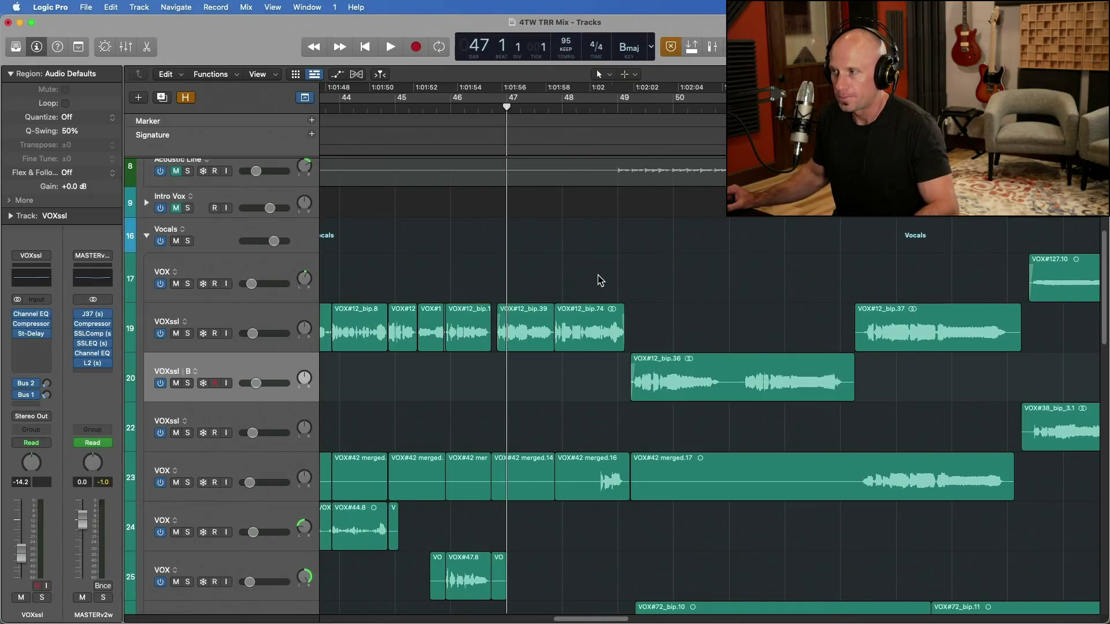
Check the Command-click tool menu, then make Marquee the left-click tool with T, R
{"action": "left_click", "coordinate": [626, 75]}
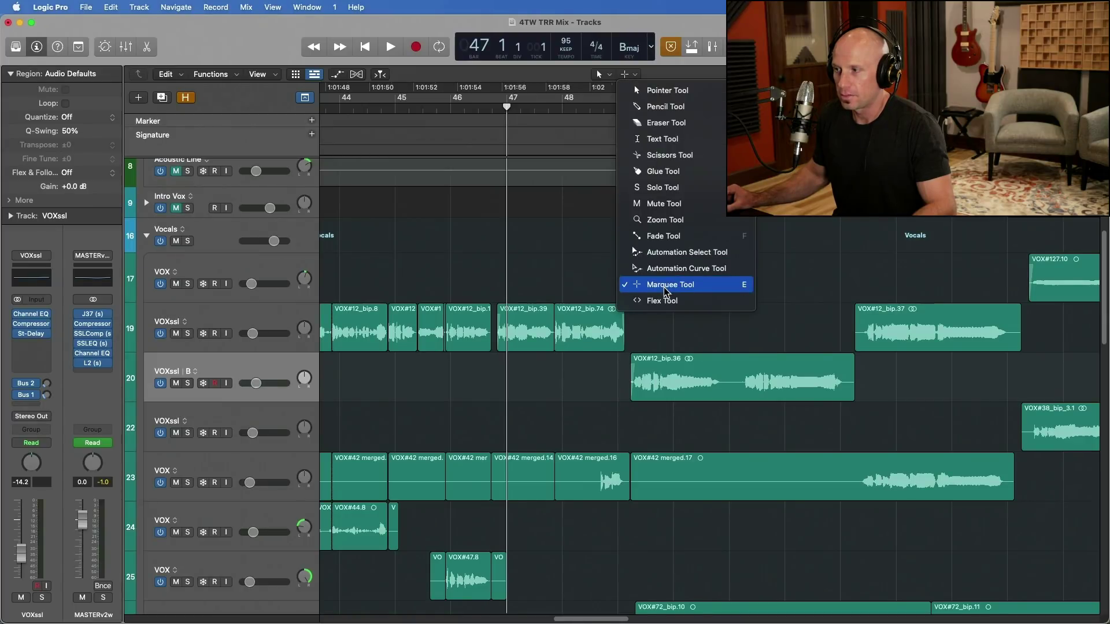
{"action": "left_click", "coordinate": [575, 249]}
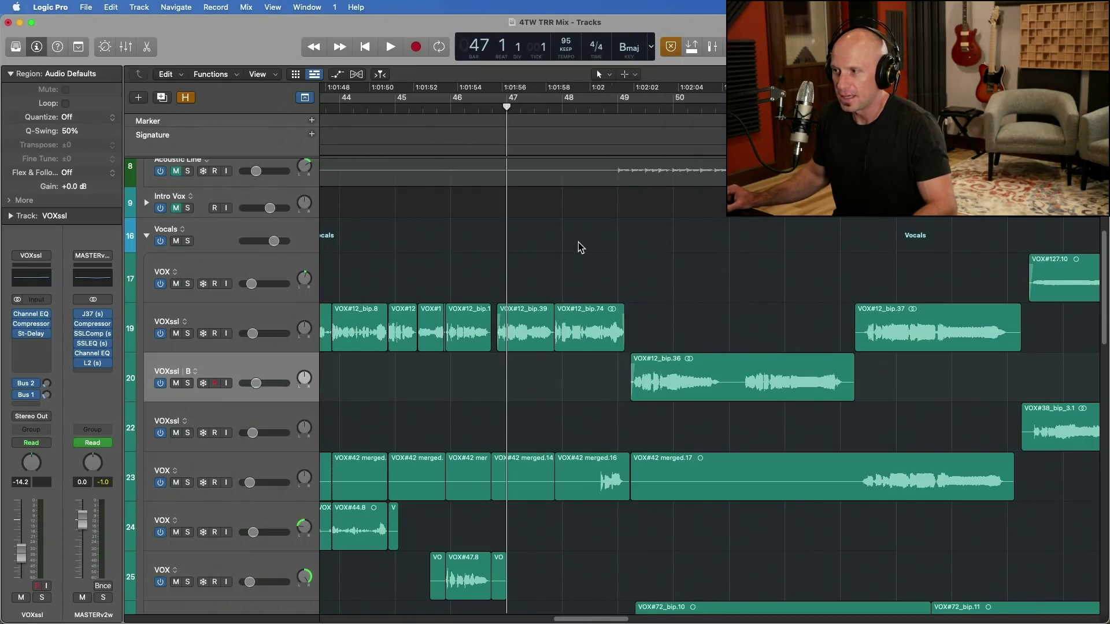
{"action": "key", "text": "t"}
{"action": "key", "text": "r"}
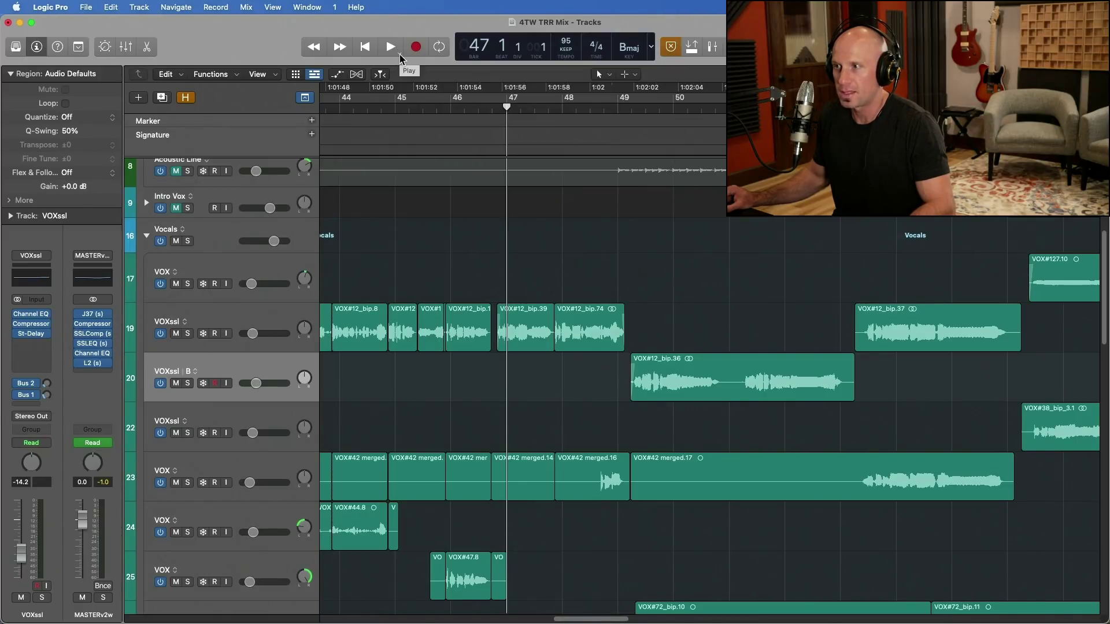
Confirm Play From Marquee Selection in the Play options, then select VOX#12_bip.36 and VOX#12_bip.74
{"action": "right_click", "coordinate": [400, 55]}
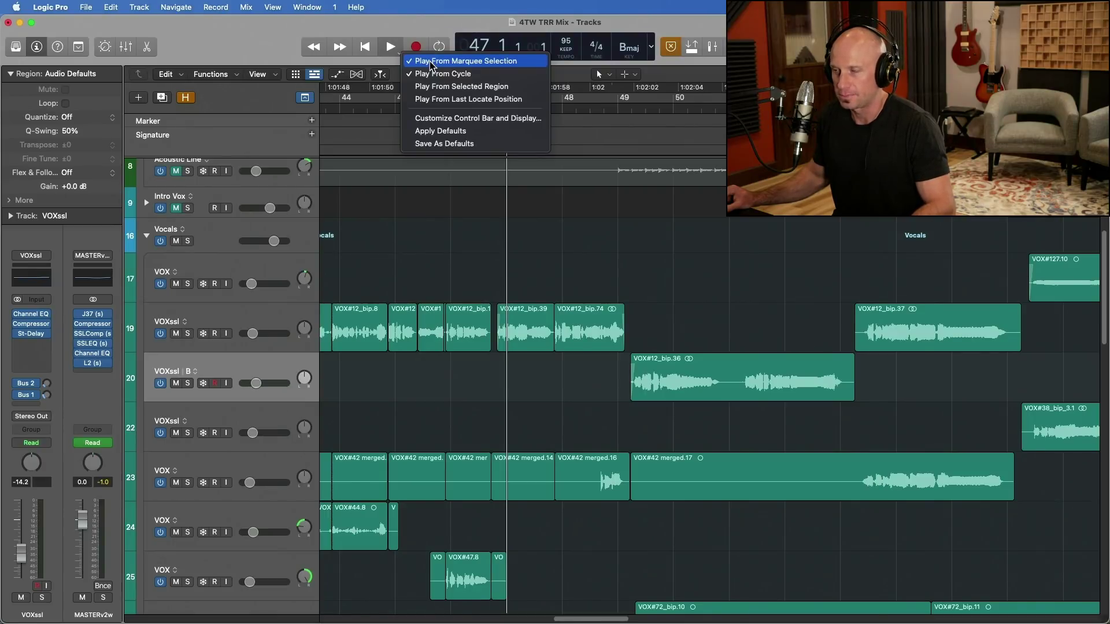
{"action": "left_click", "coordinate": [735, 339]}
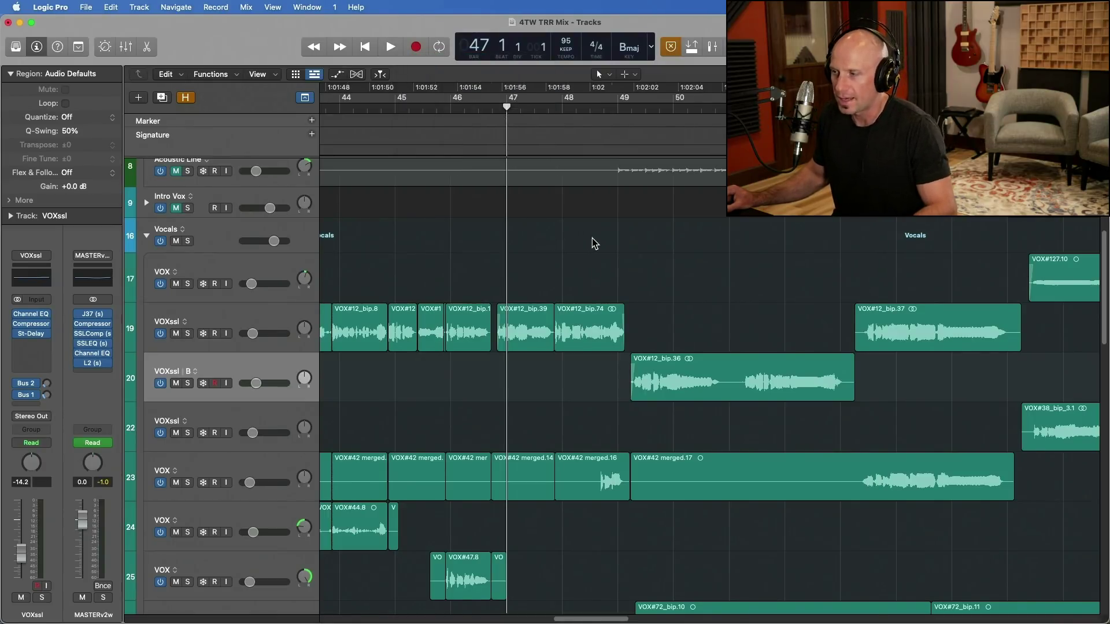
{"action": "left_click", "coordinate": [616, 346]}
{"action": "left_click", "coordinate": [698, 370]}
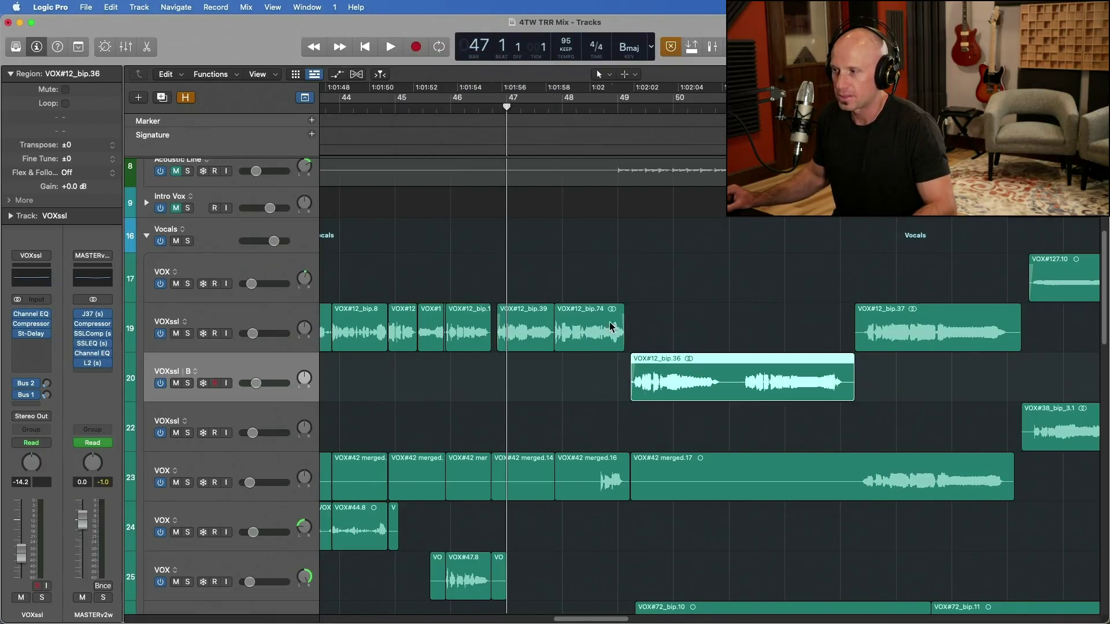
{"action": "left_click", "coordinate": [584, 324]}
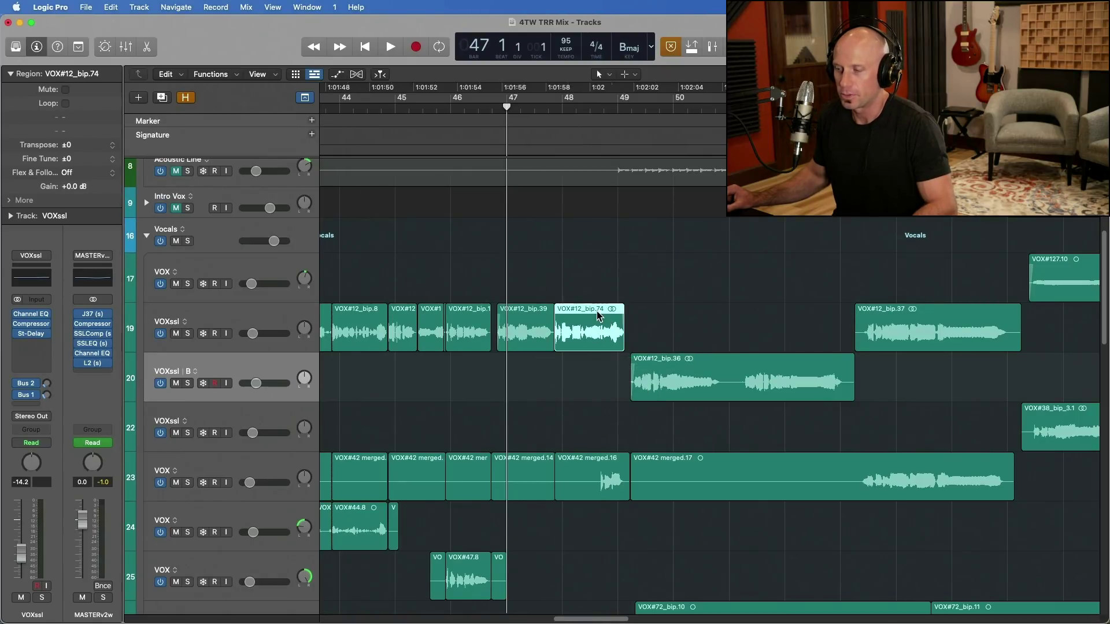
{"action": "key", "text": "t"}
{"action": "key", "text": "r"}
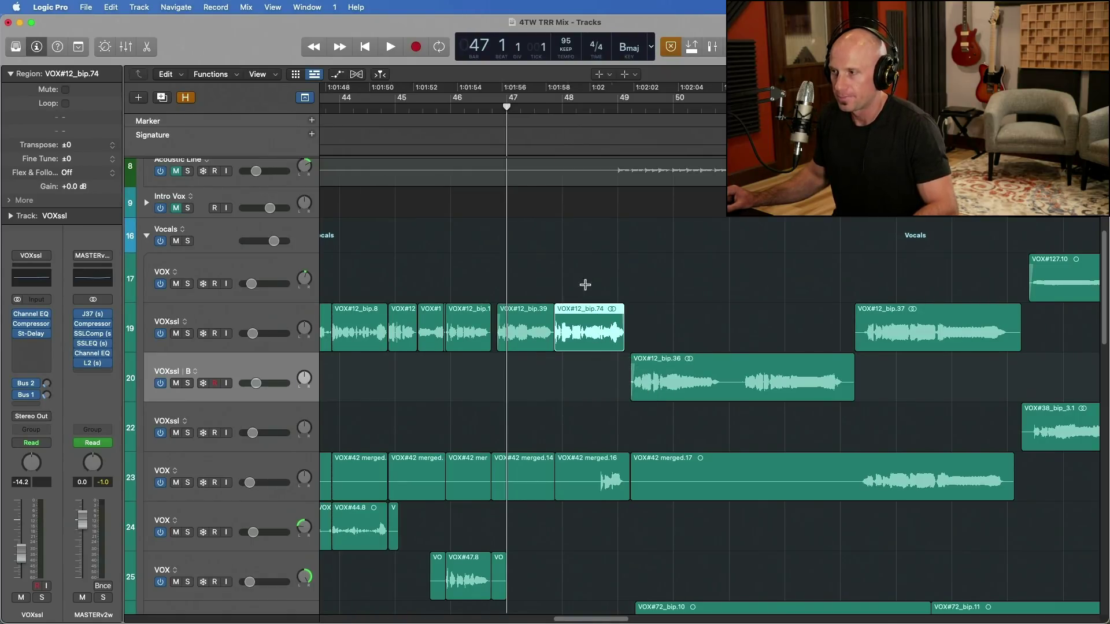
{"action": "left_click", "coordinate": [565, 268]}
{"action": "left_click", "coordinate": [686, 266]}
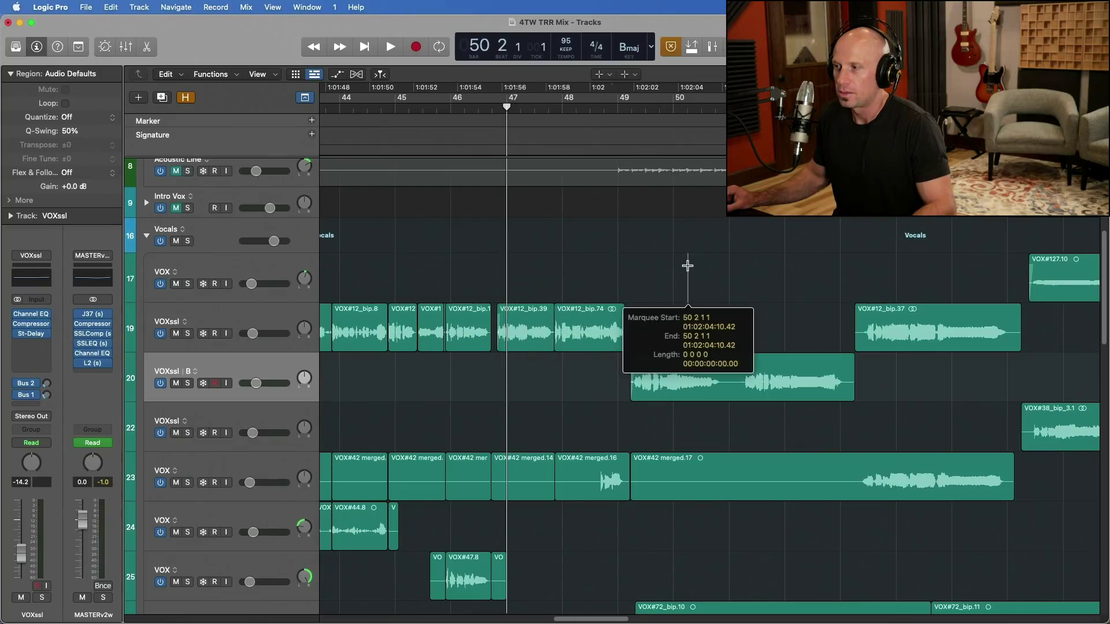
{"action": "left_click", "coordinate": [570, 271]}
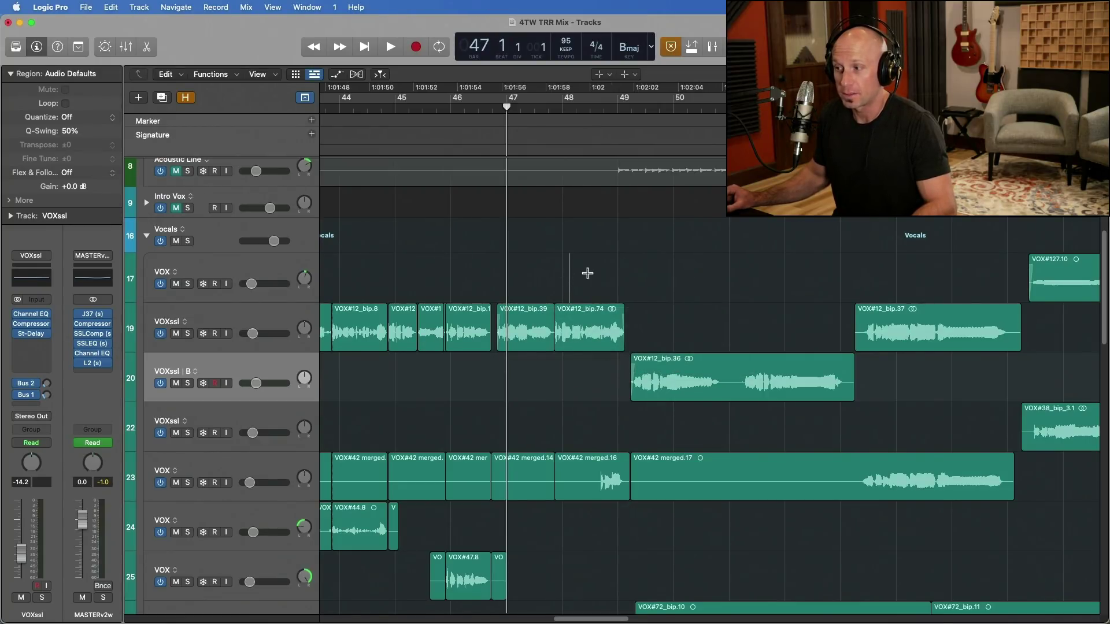
{"action": "key", "text": "space"}
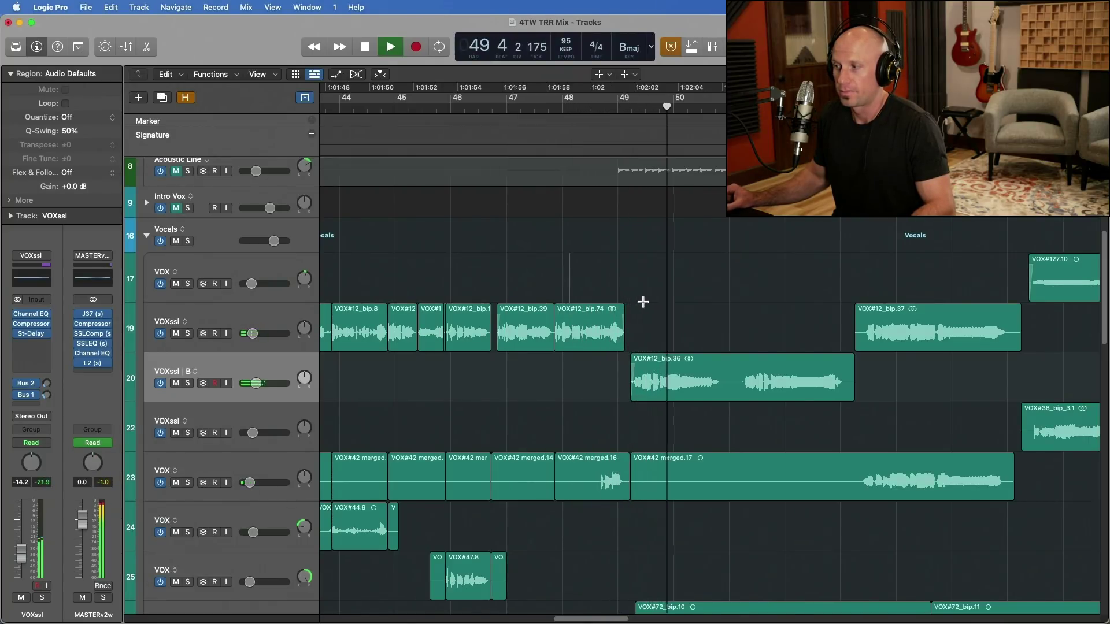
{"action": "key", "text": "space"}
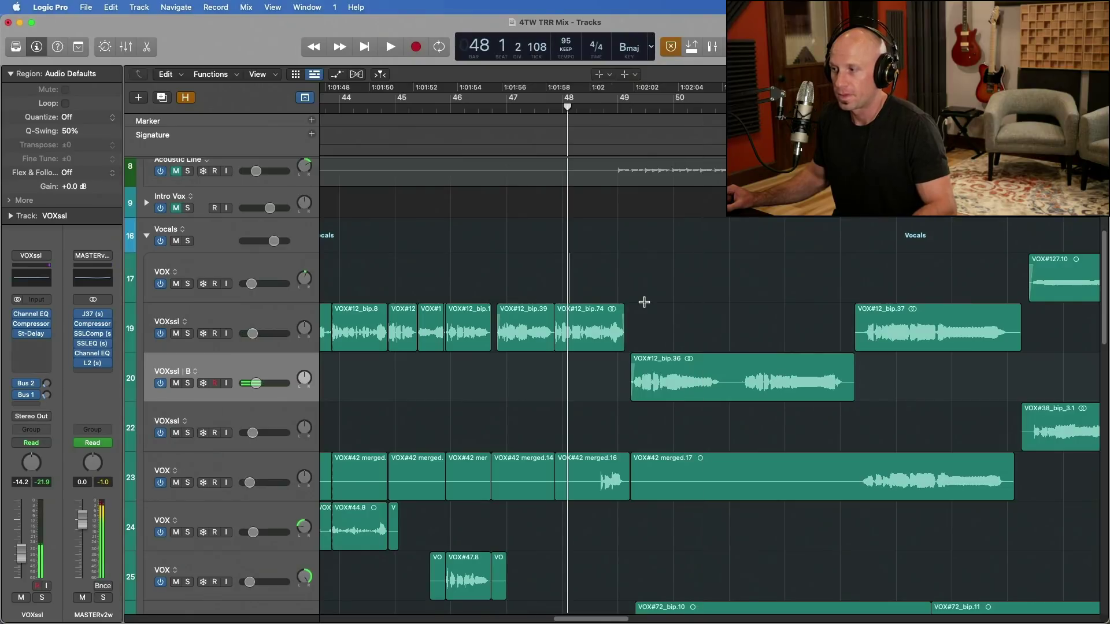
{"action": "key", "text": "space"}
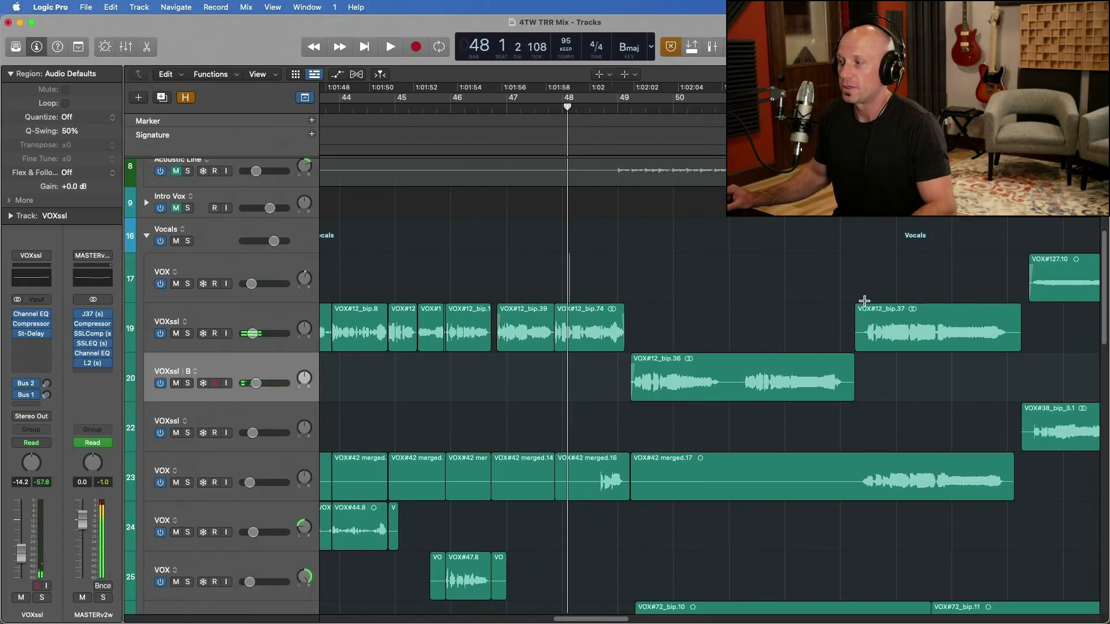
{"action": "left_click", "coordinate": [863, 297]}
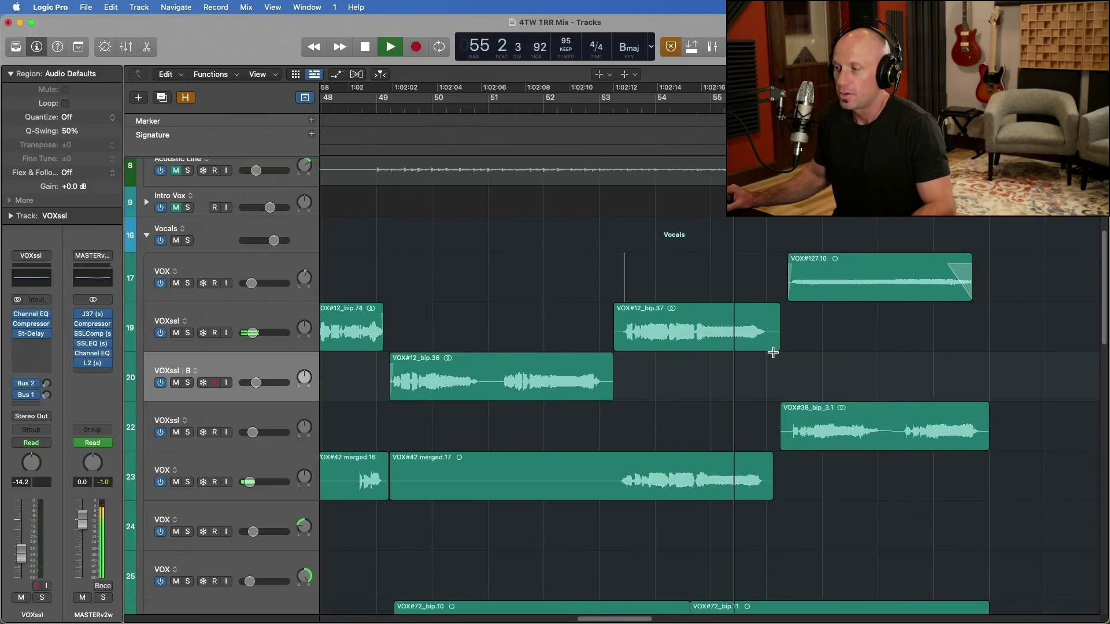
{"action": "key", "text": "space"}
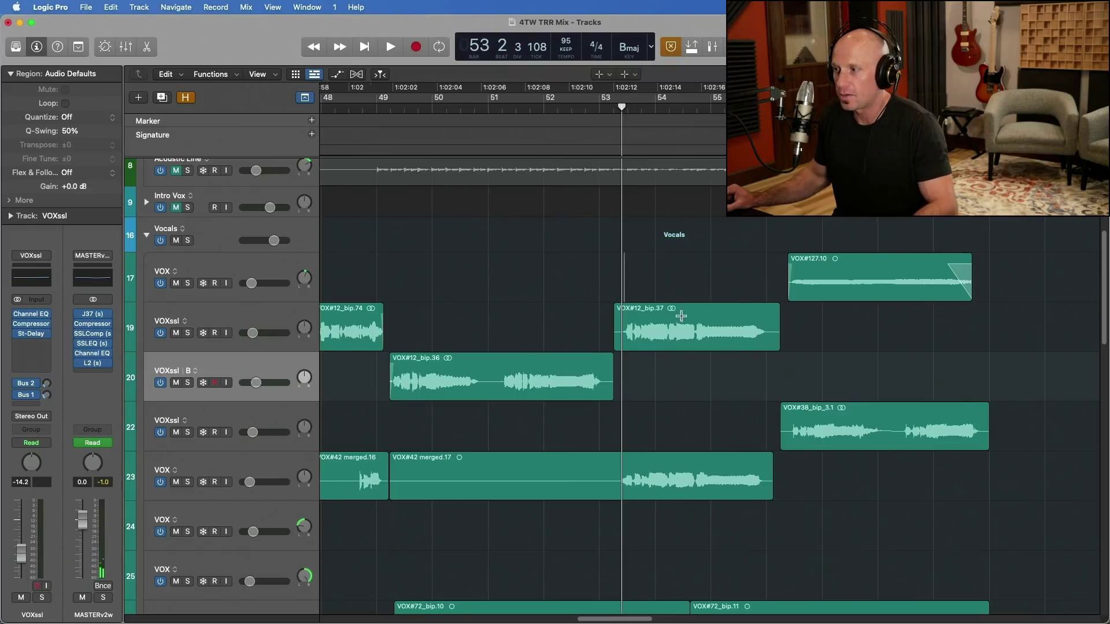
{"action": "scroll", "coordinate": [802, 289], "scroll_direction": "up", "scroll_amount": 3}
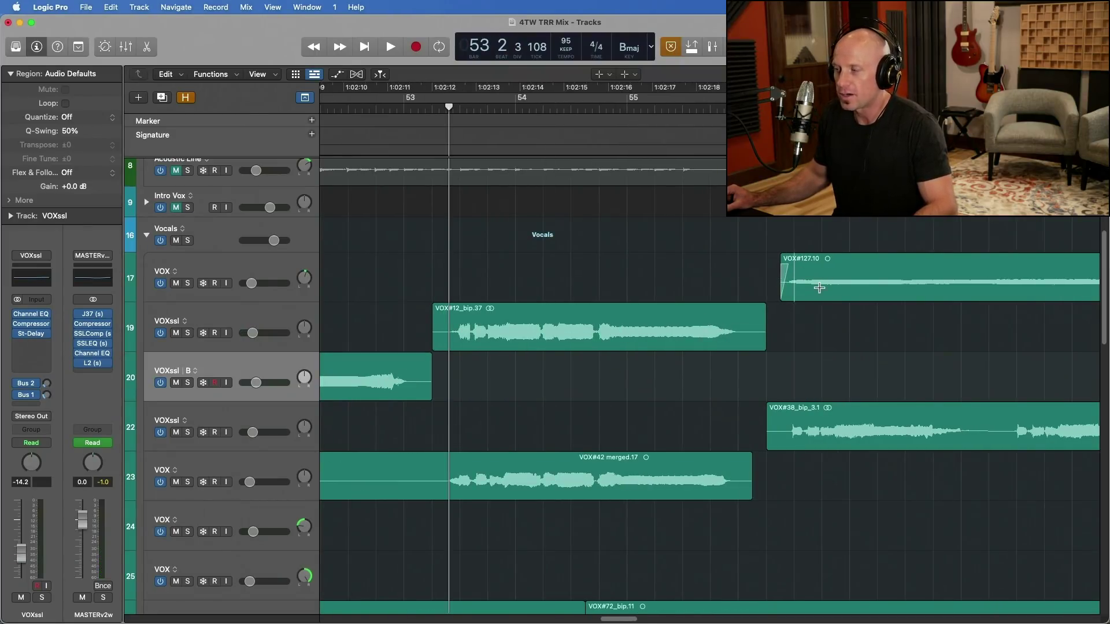
{"action": "scroll", "coordinate": [808, 280], "scroll_direction": "down", "scroll_amount": 2}
{"action": "left_click_drag", "start_coordinate": [829, 278], "coordinate": [923, 279]}
{"action": "key", "text": "Delete"}
{"action": "key", "text": "Delete"}
{"action": "left_click", "coordinate": [780, 272]}
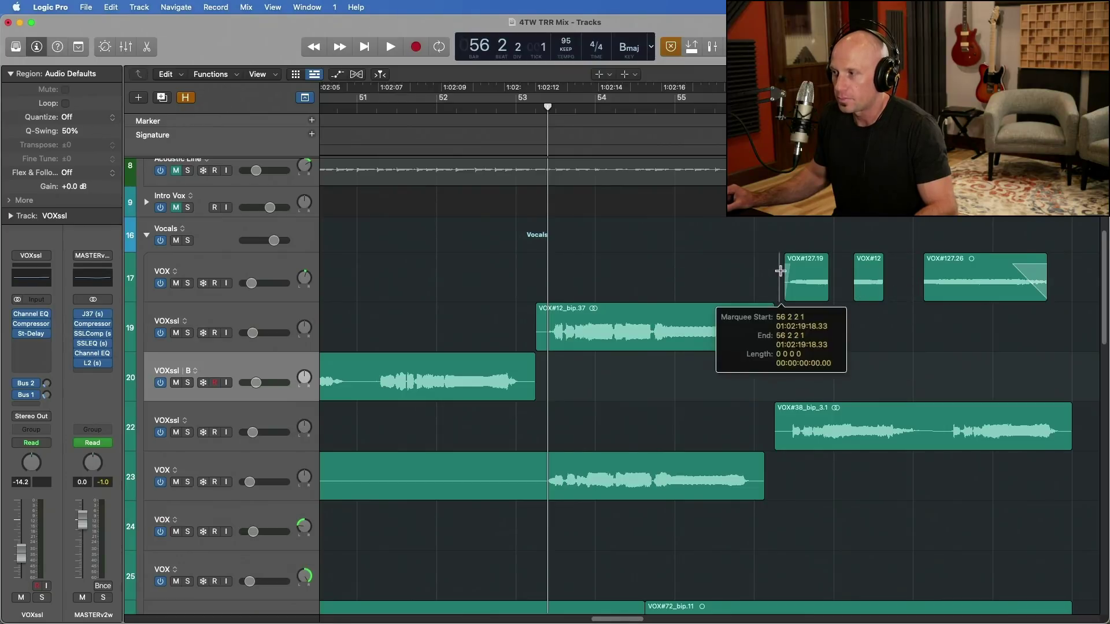
{"action": "key", "text": "space"}
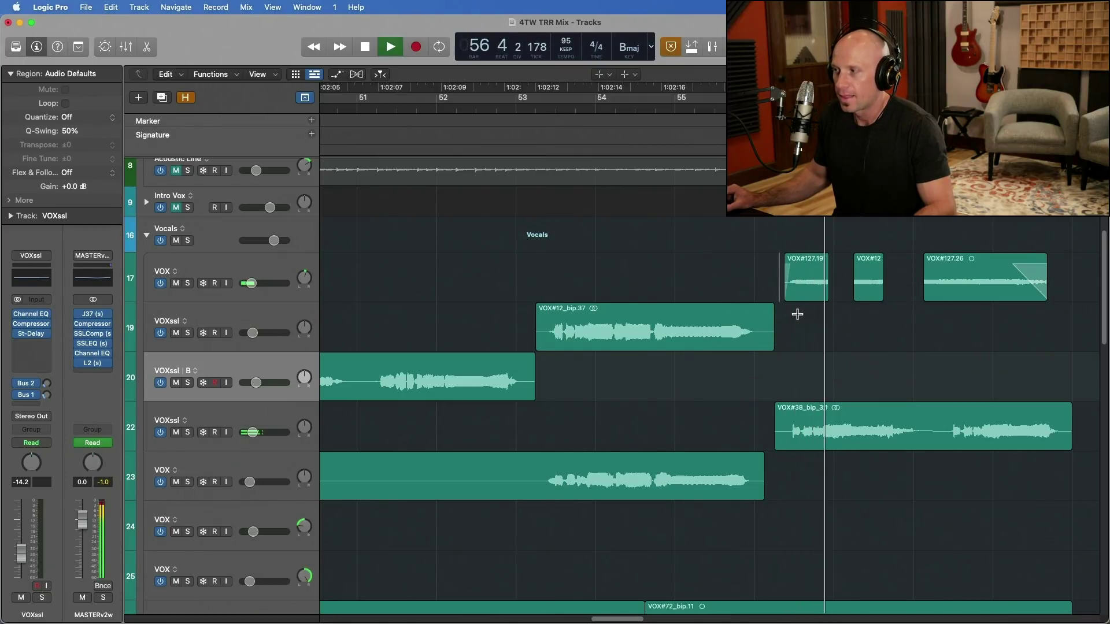
{"action": "key", "text": "space"}
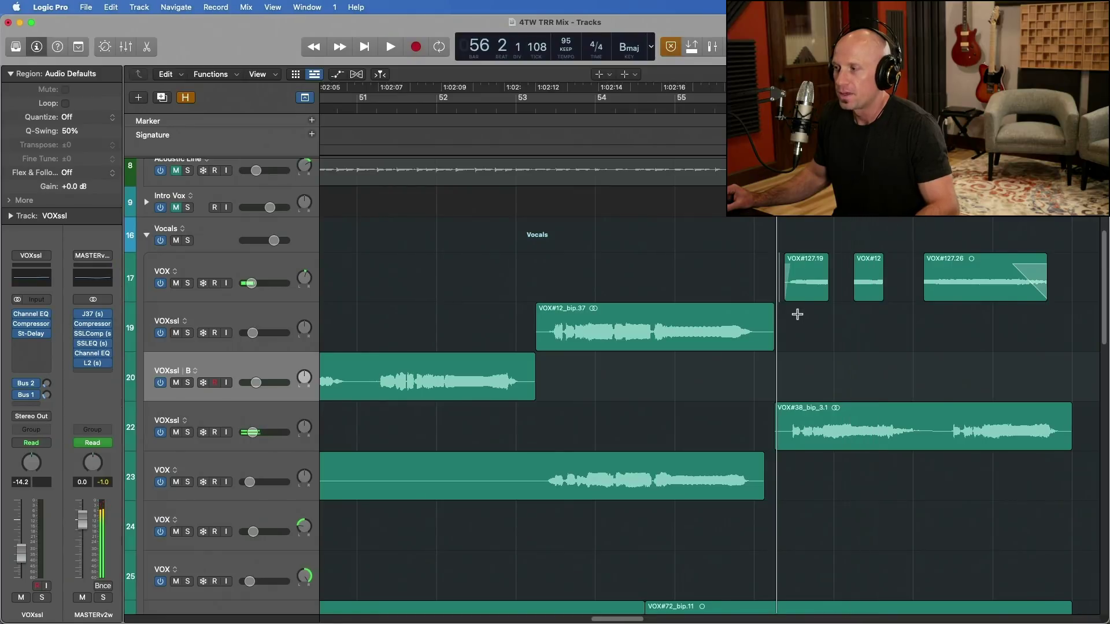
{"action": "key", "text": "super+z"}
{"action": "key", "text": "super+z"}
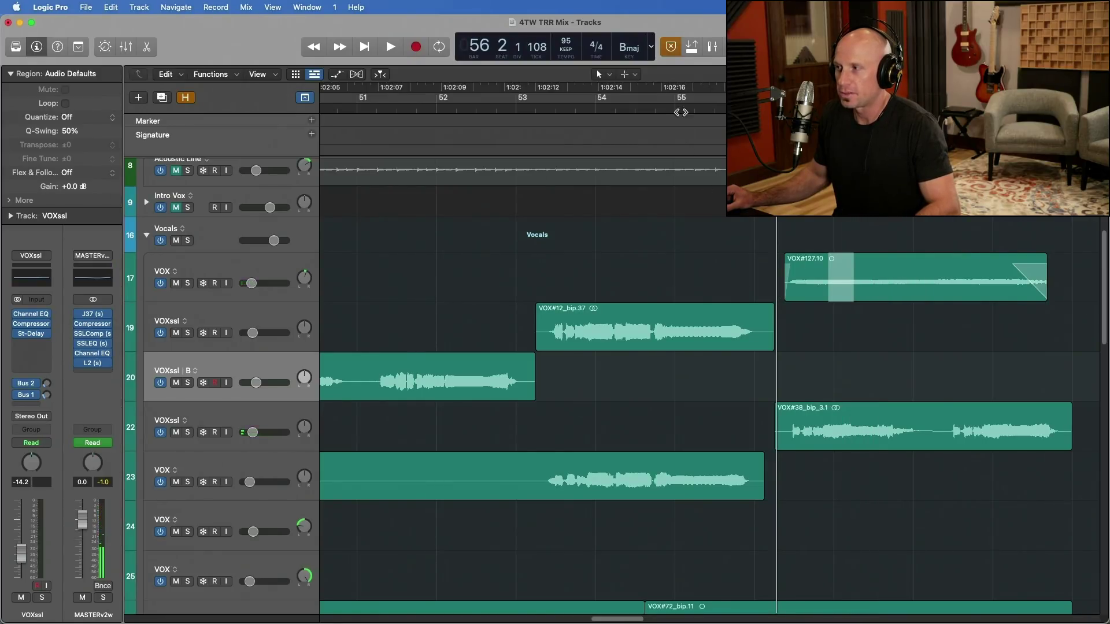
{"action": "left_click", "coordinate": [674, 105]}
{"action": "left_click", "coordinate": [774, 105]}
{"action": "left_click", "coordinate": [833, 106]}
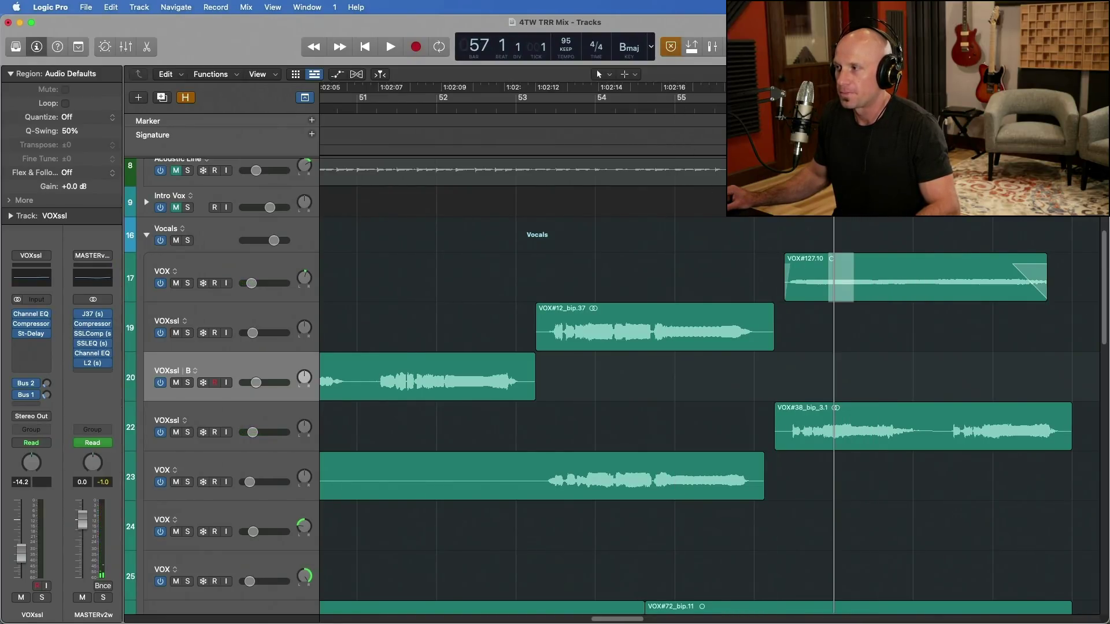
{"action": "left_click", "coordinate": [724, 107]}
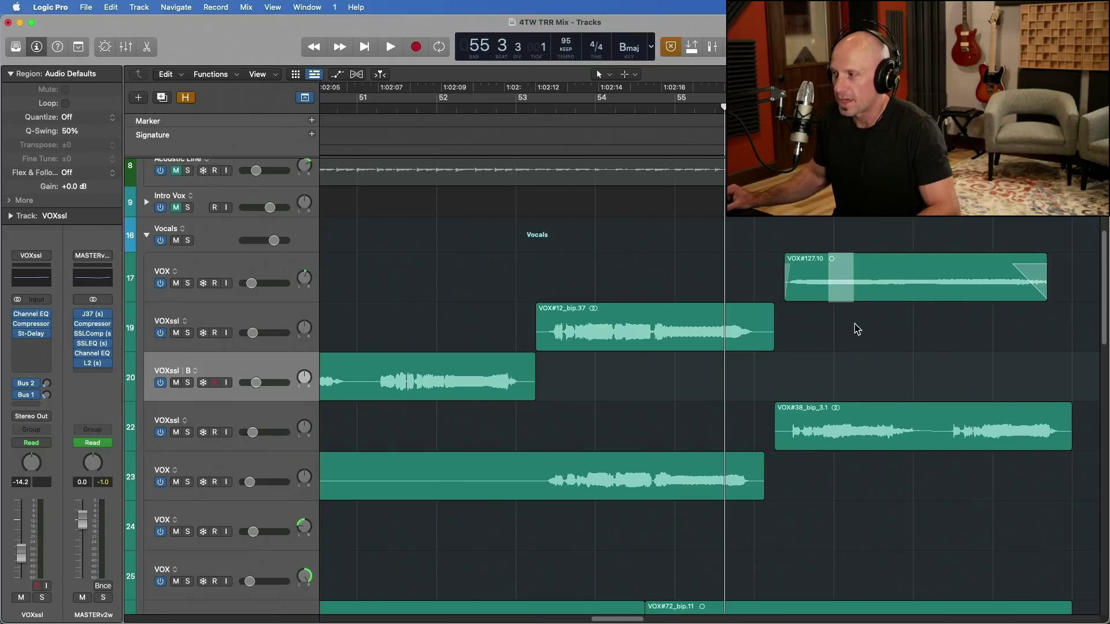
{"action": "left_click", "coordinate": [840, 276]}
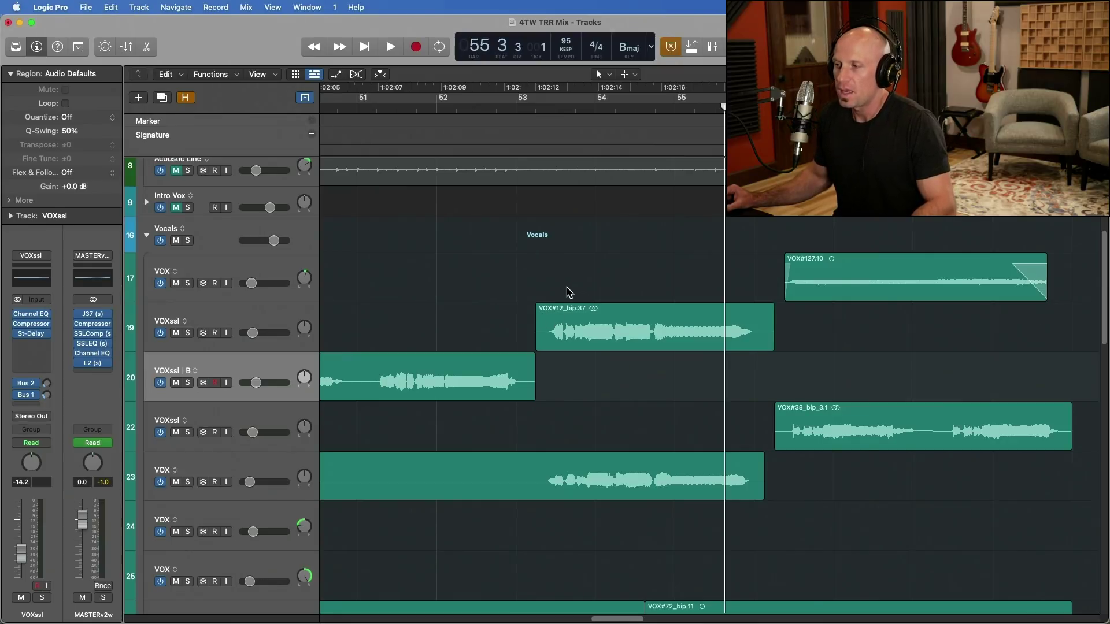
Switch to the Marquee tool, set a marquee line on VOX near bar 52, and play from it
{"action": "key", "text": "t"}
{"action": "key", "text": "r"}
{"action": "left_click", "coordinate": [468, 269]}
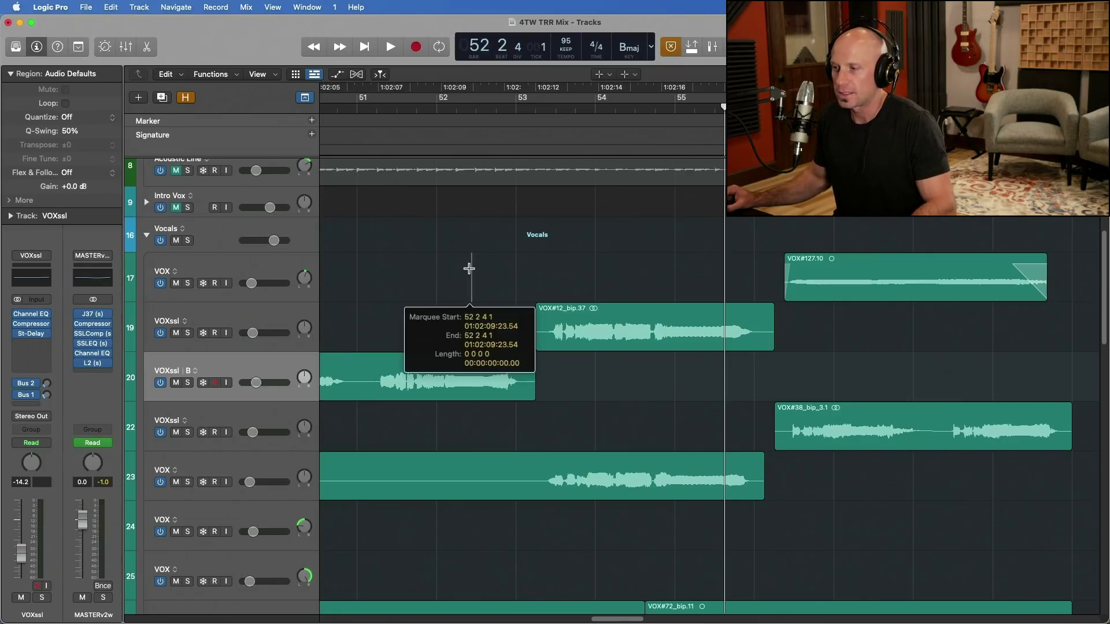
{"action": "key", "text": "space"}
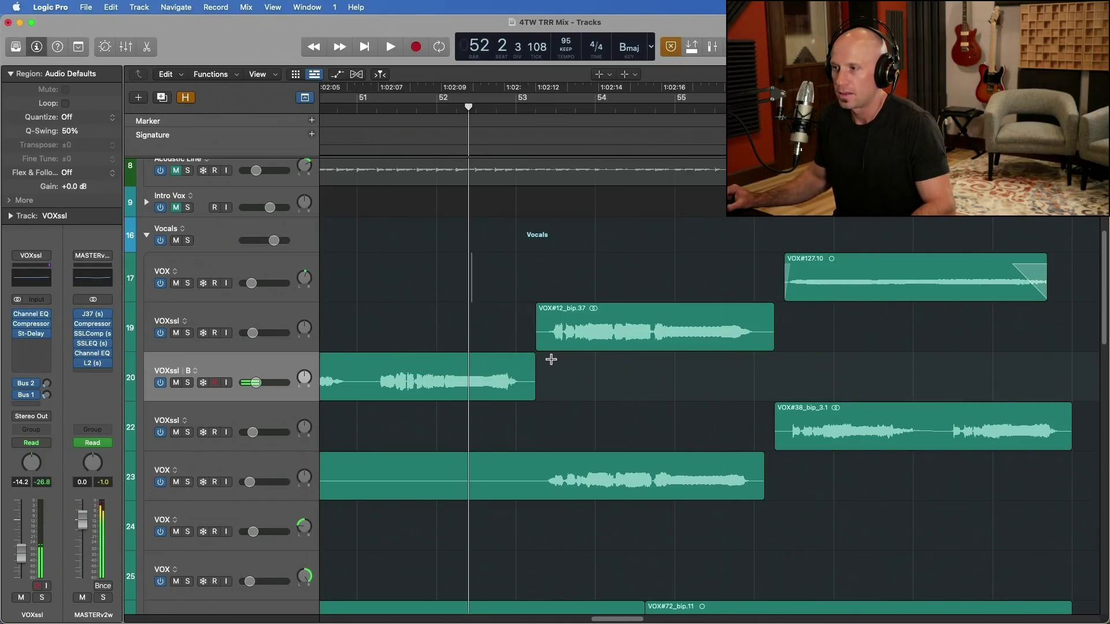
{"action": "key", "text": "space"}
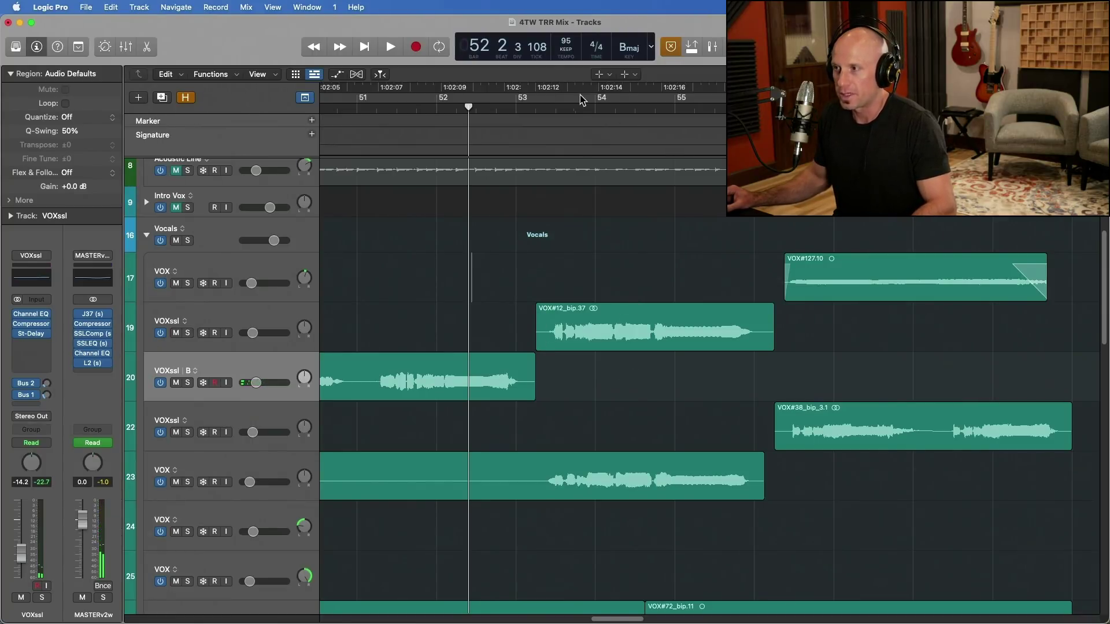
Move the playhead to bars 55 and 51, replaying from the marquee line near bar 52 each time
{"action": "left_click", "coordinate": [703, 108]}
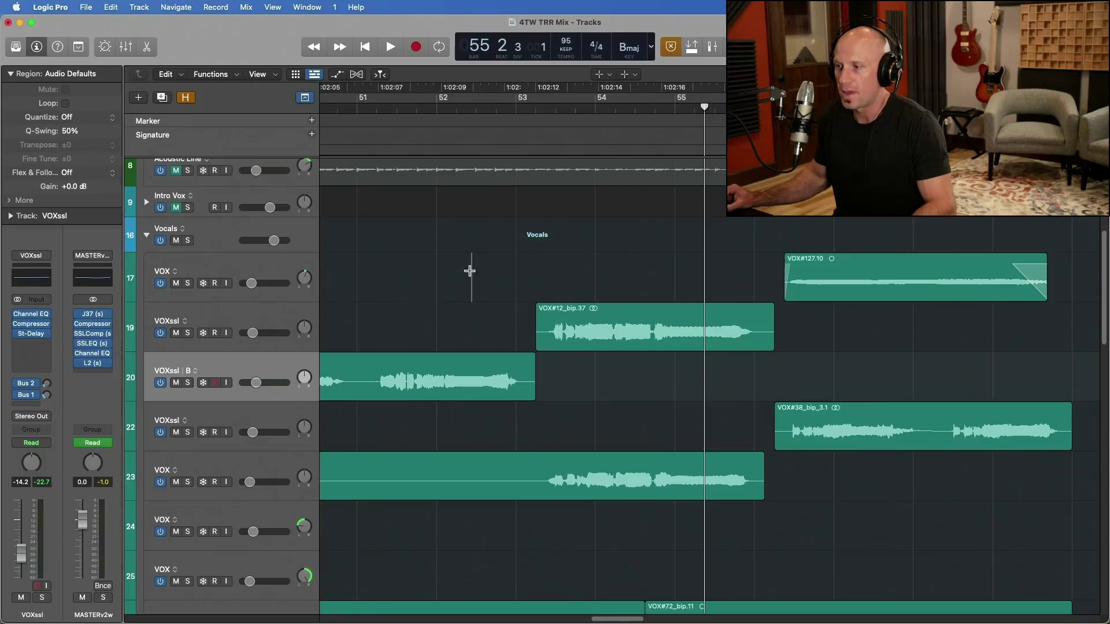
{"action": "key", "text": "space"}
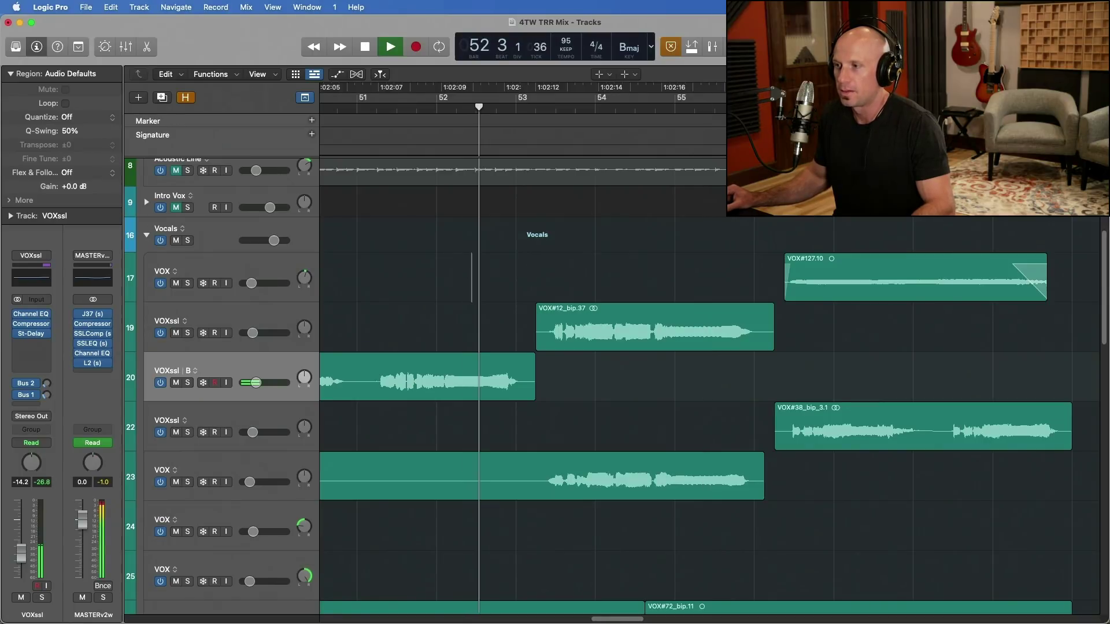
{"action": "key", "text": "space"}
{"action": "left_click", "coordinate": [834, 108]}
{"action": "key", "text": "space"}
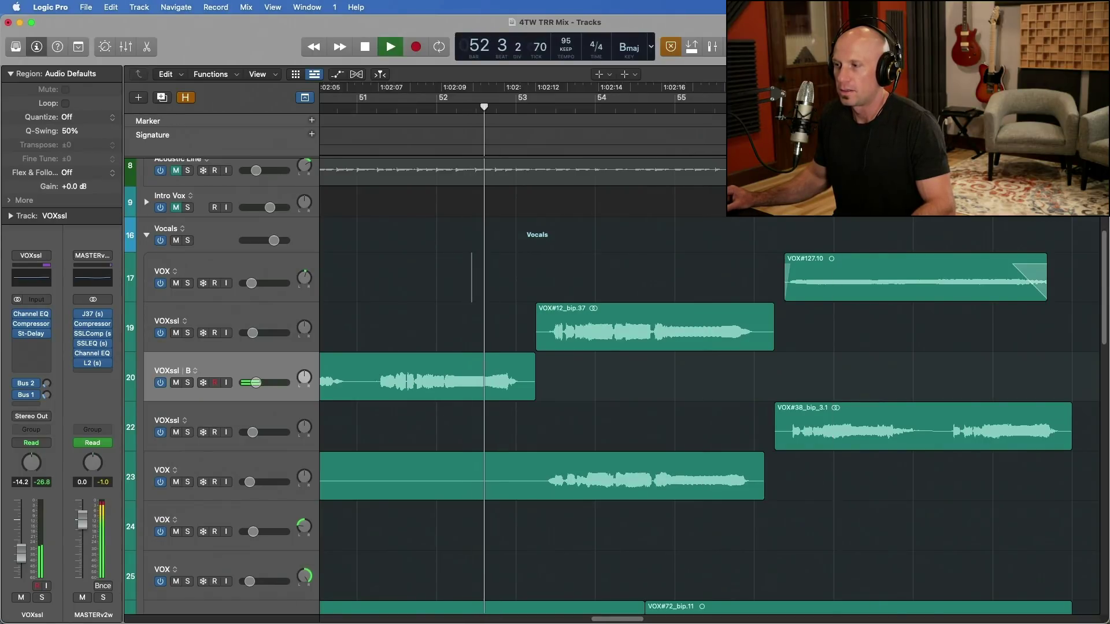
{"action": "key", "text": "space"}
{"action": "left_click", "coordinate": [377, 108]}
{"action": "key", "text": "space"}
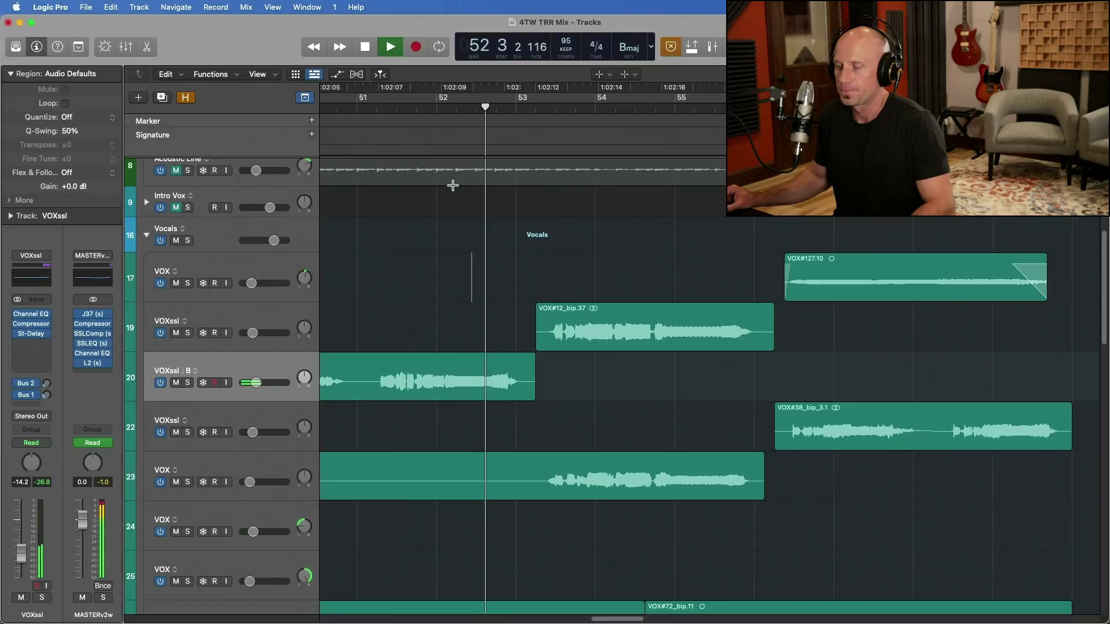
{"action": "key", "text": "space"}
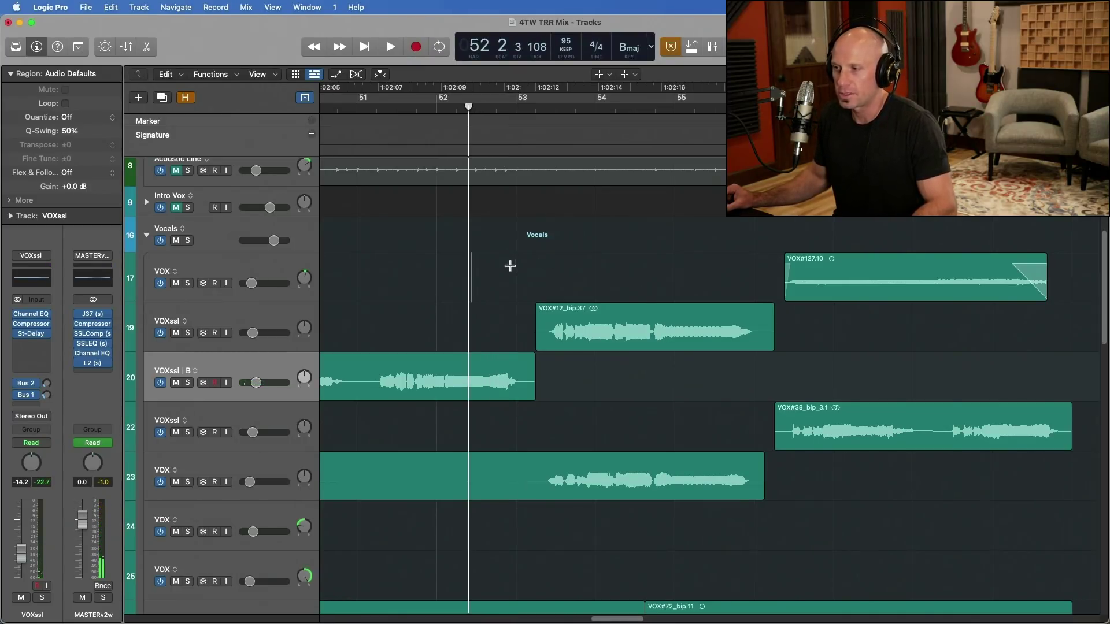
Reset the marquee start line to near bar 51 on the VOX track and play from it
{"action": "key", "text": "t"}
{"action": "key", "text": "t"}
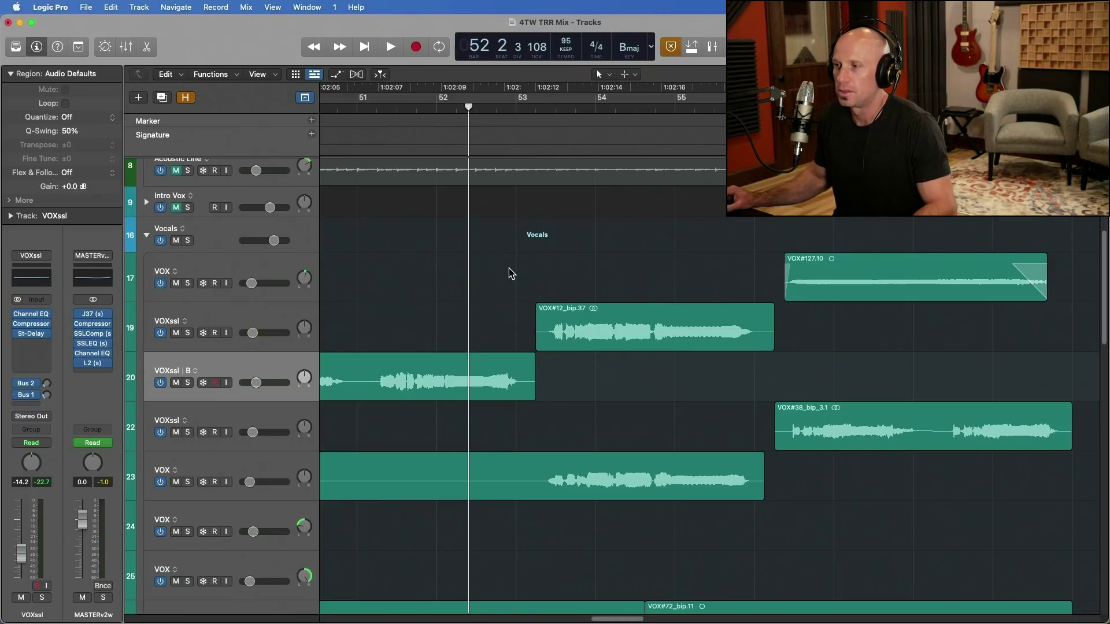
{"action": "key", "text": "space"}
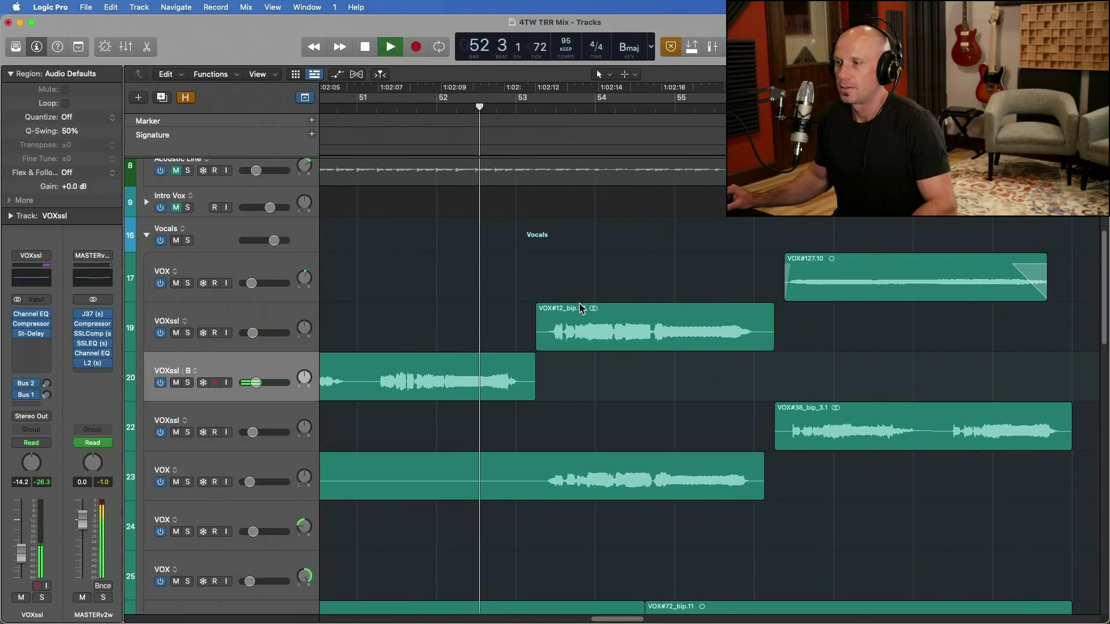
{"action": "key", "text": "space"}
{"action": "key", "text": "t"}
{"action": "key", "text": "r"}
{"action": "left_click", "coordinate": [733, 241]}
{"action": "key", "text": "space"}
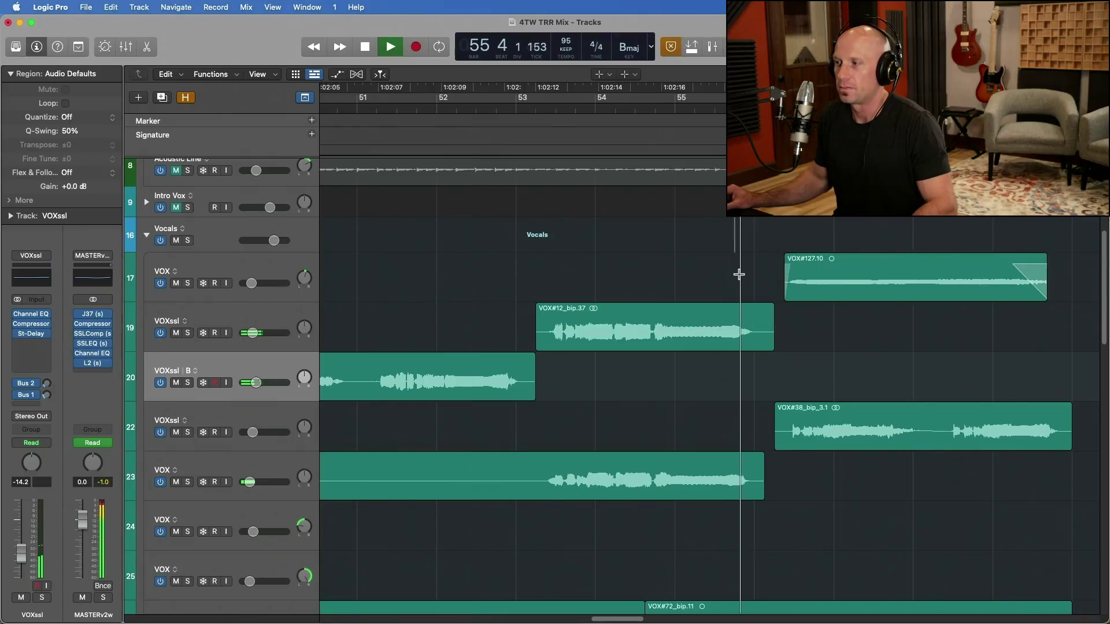
{"action": "key", "text": "space"}
{"action": "left_click", "coordinate": [371, 264]}
{"action": "key", "text": "space"}
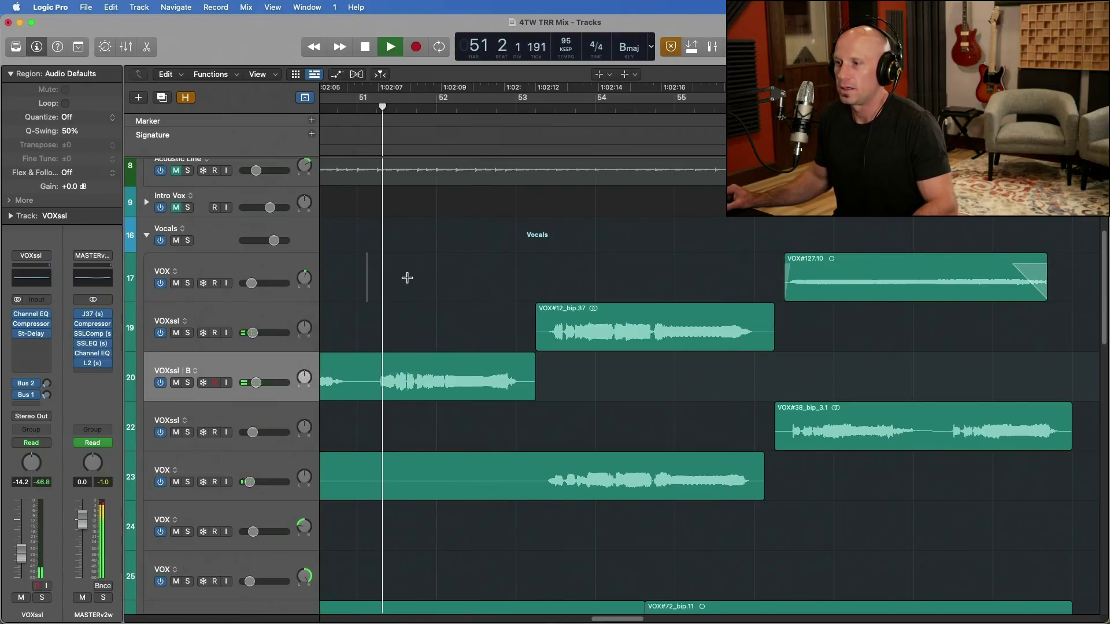
{"action": "key", "text": "space"}
With the Pointer tool, select VOX#12_bip.37, briefly trying VOX#127.10 before reselecting it
{"action": "key", "text": "t"}
{"action": "key", "text": "t"}
{"action": "left_click", "coordinate": [639, 317]}
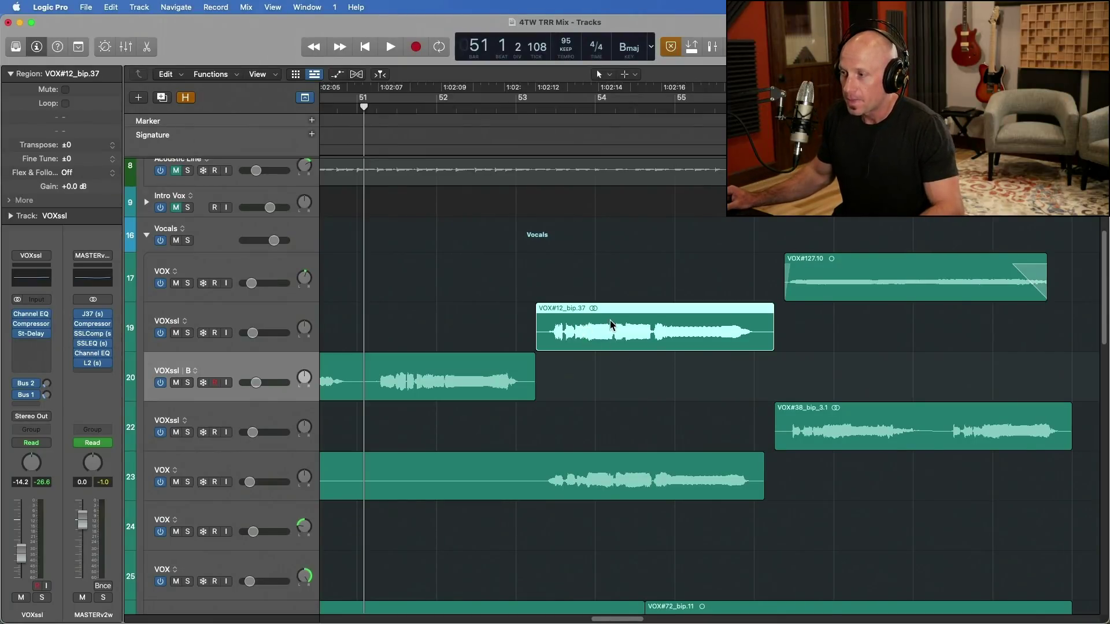
{"action": "left_click", "coordinate": [879, 277]}
{"action": "left_click", "coordinate": [613, 340]}
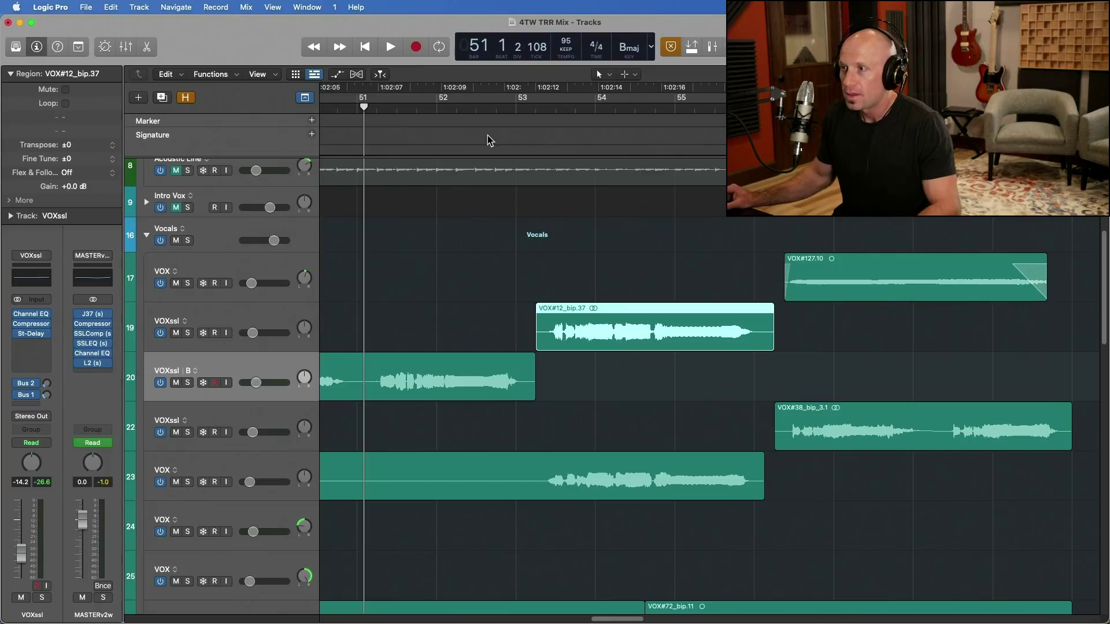
Set playback to start from the selected region and play from VOX#127.10, then VOX#12_bip.37
{"action": "right_click", "coordinate": [399, 52]}
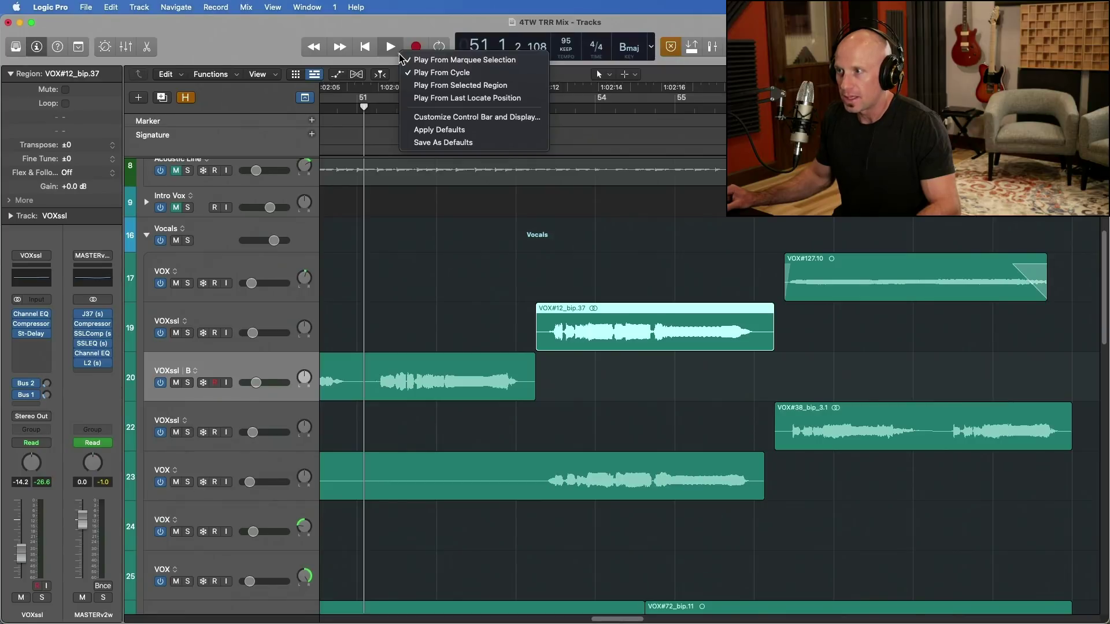
{"action": "left_click", "coordinate": [450, 90]}
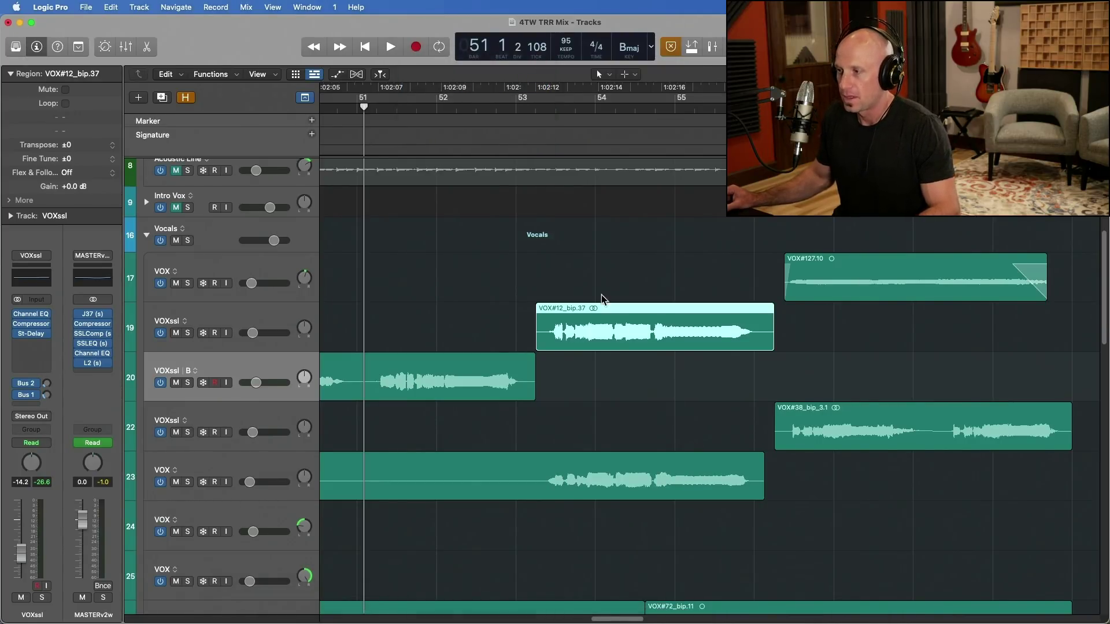
{"action": "left_click", "coordinate": [825, 278]}
{"action": "key", "text": "space"}
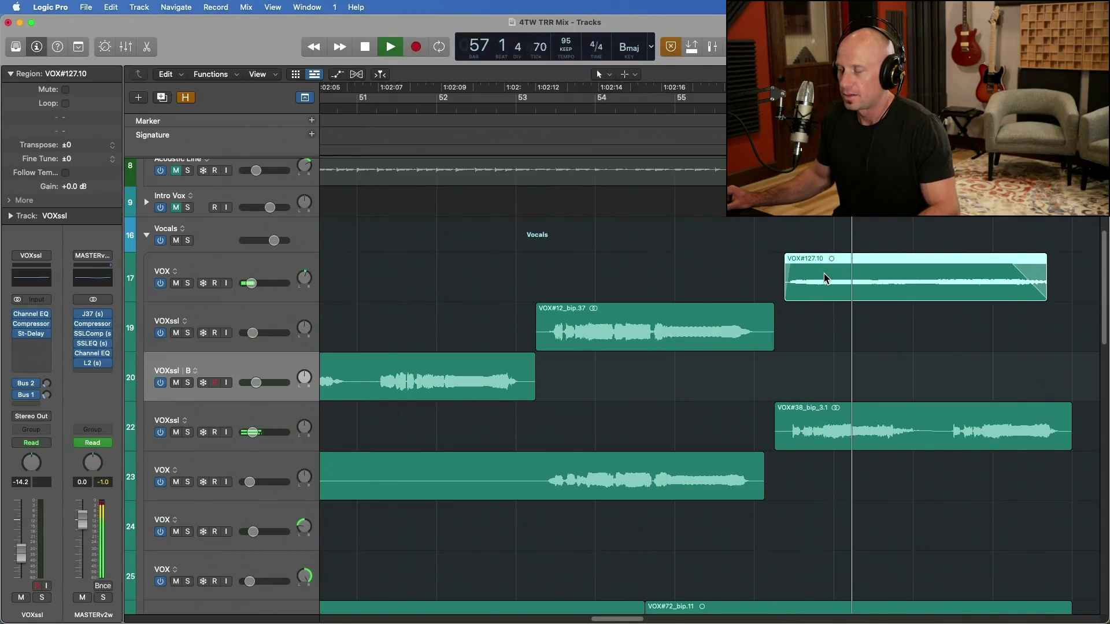
{"action": "key", "text": "space"}
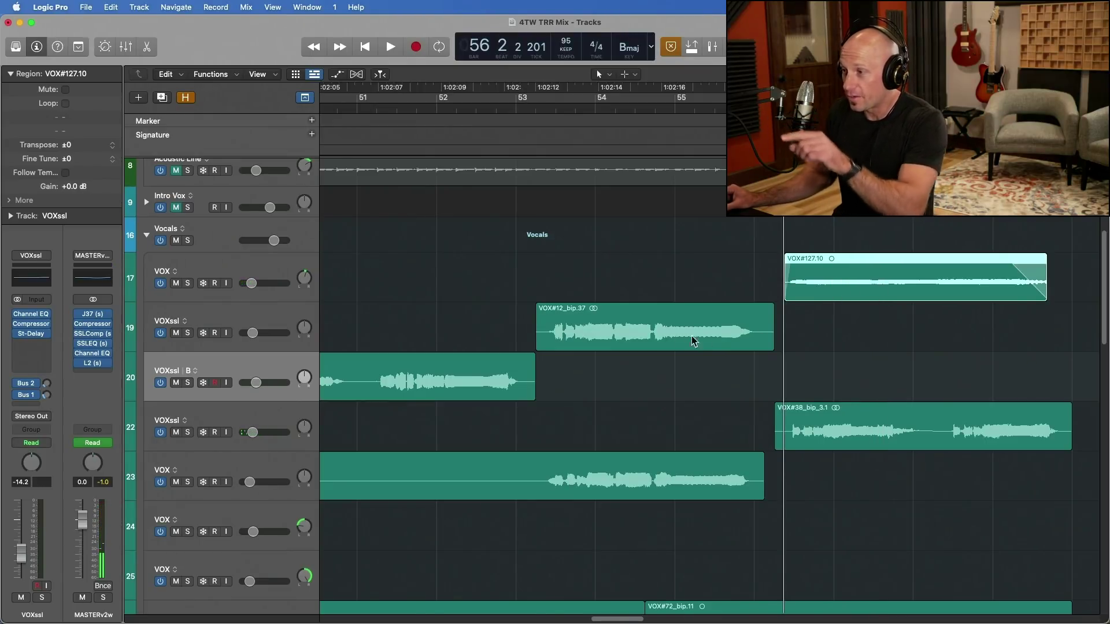
{"action": "left_click", "coordinate": [591, 334]}
{"action": "key", "text": "space"}
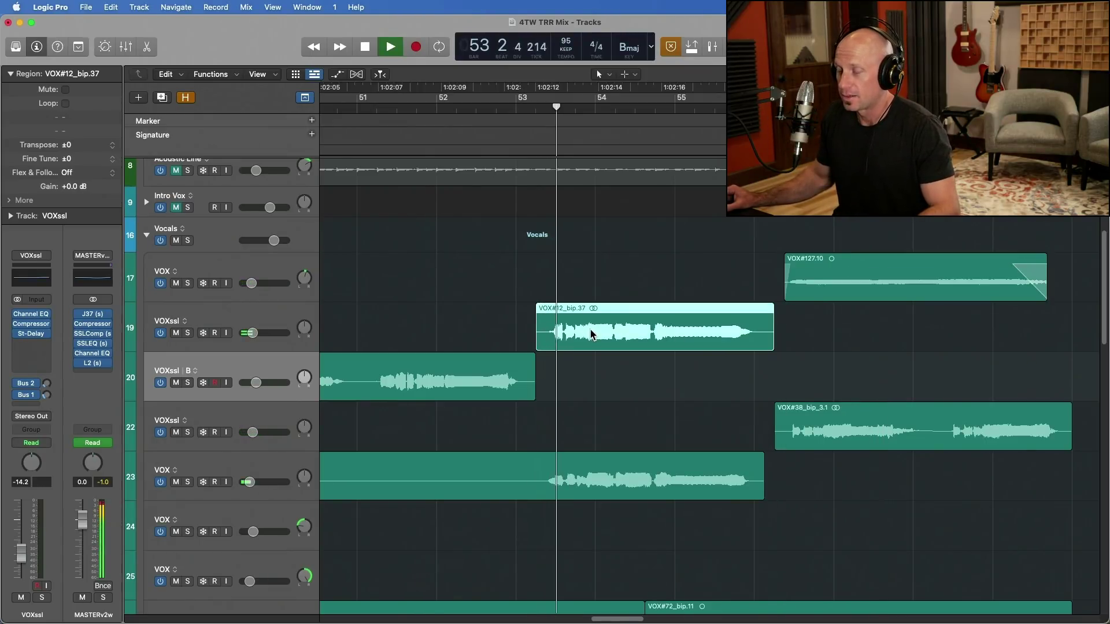
{"action": "key", "text": "space"}
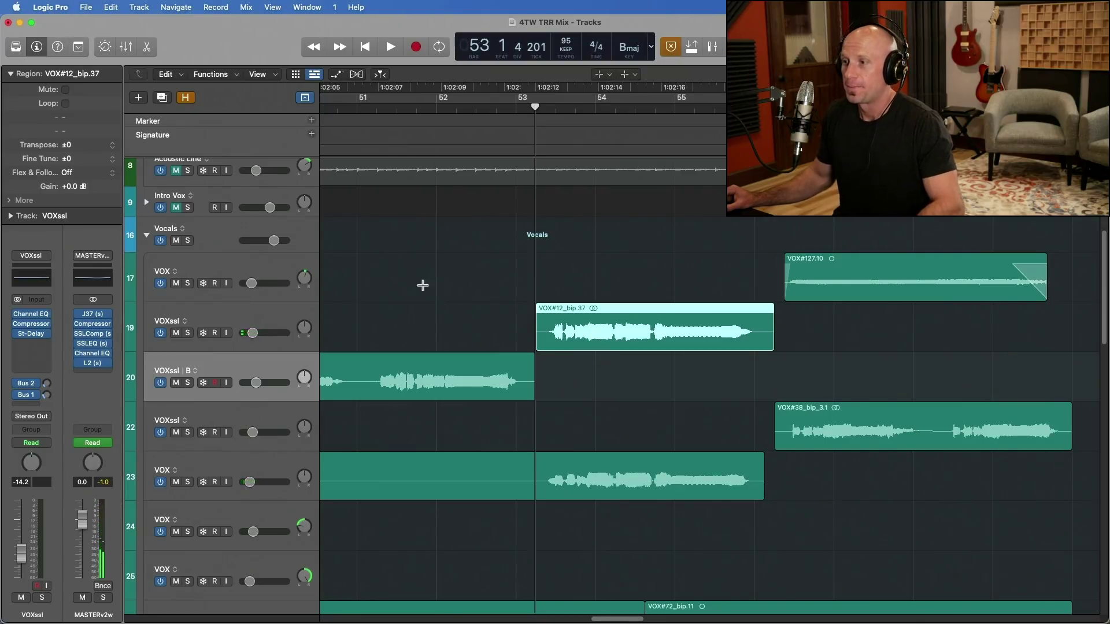
Play from a marquee point near bar 51 on track 17, then from VOX#12_bip.37 via Shift-Return
{"action": "left_click", "coordinate": [390, 274]}
{"action": "key", "text": "space"}
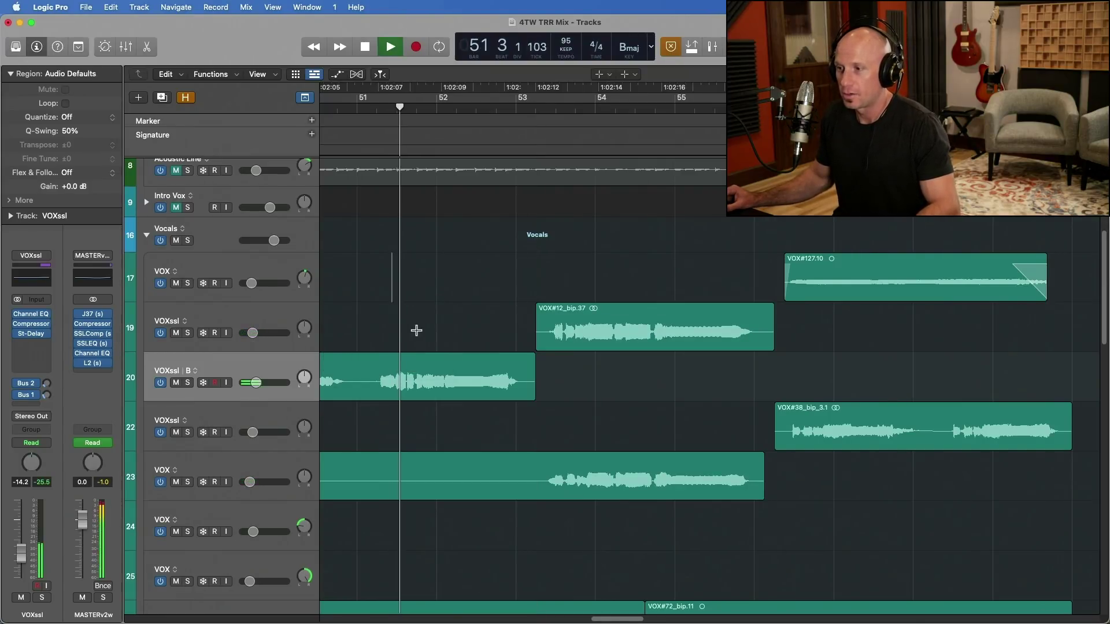
{"action": "key", "text": "space"}
{"action": "key", "text": "space"}
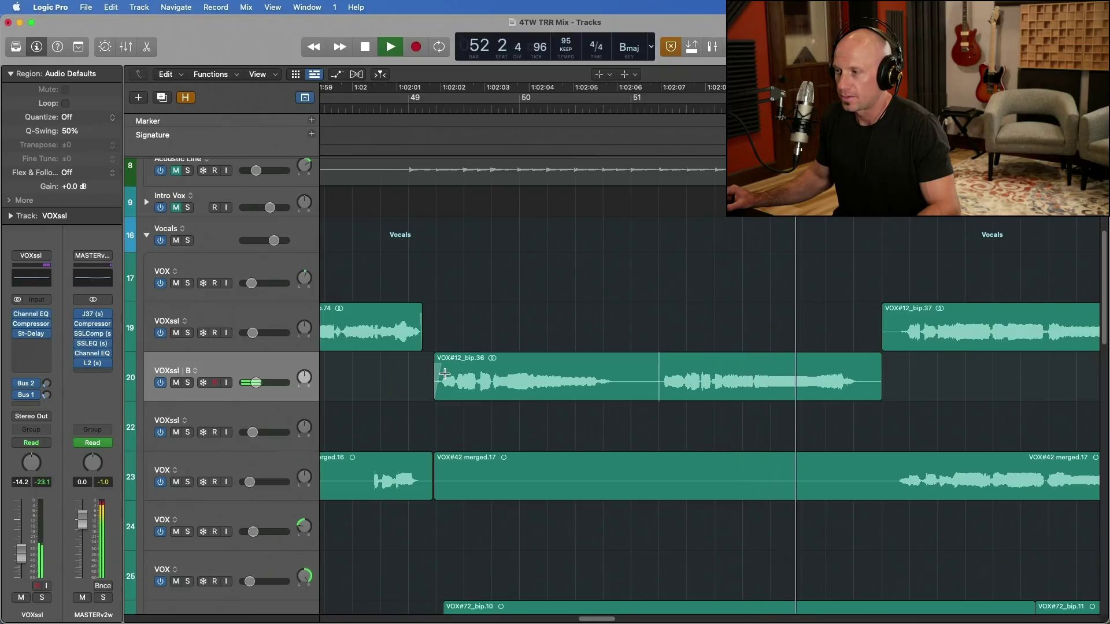
{"action": "key", "text": "space"}
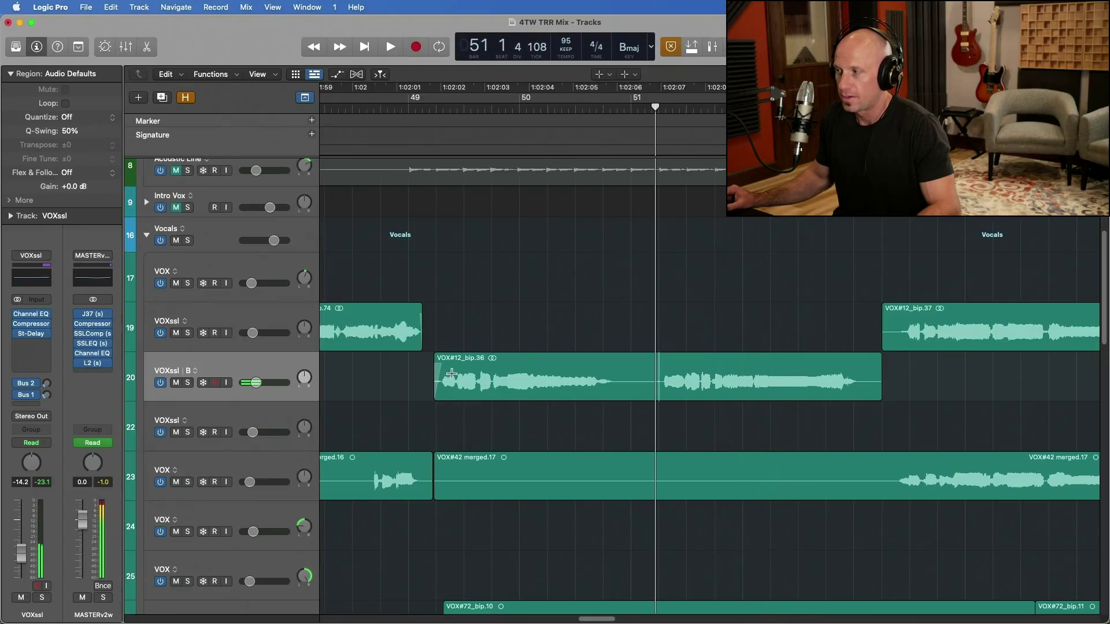
{"action": "left_click", "coordinate": [1005, 334]}
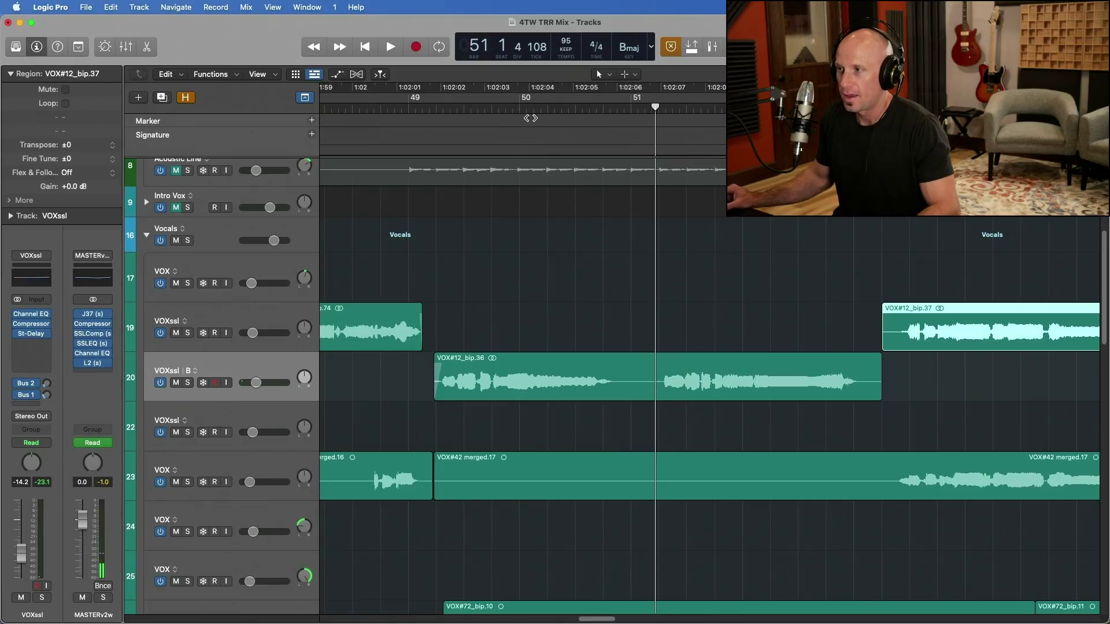
{"action": "left_click", "coordinate": [428, 108]}
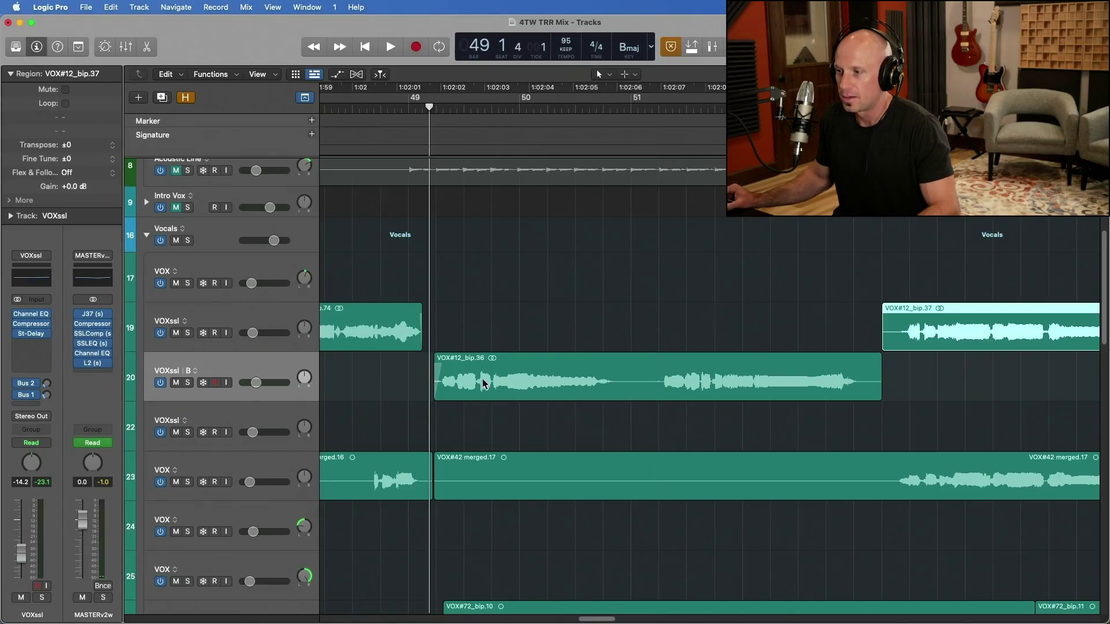
{"action": "key", "text": "shift+Return"}
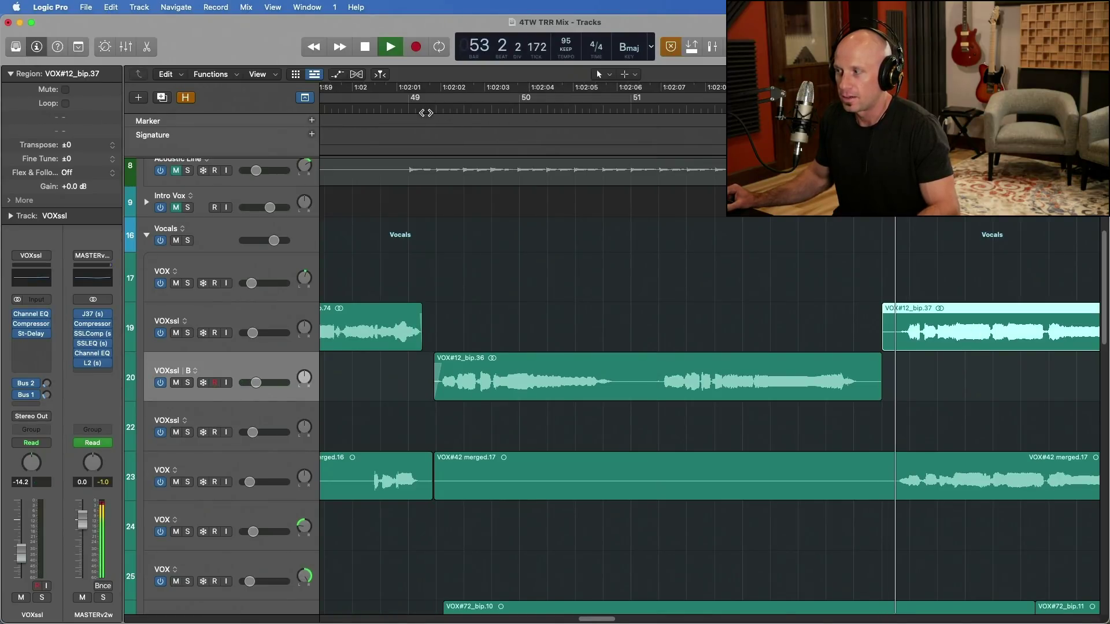
{"action": "key", "text": "space"}
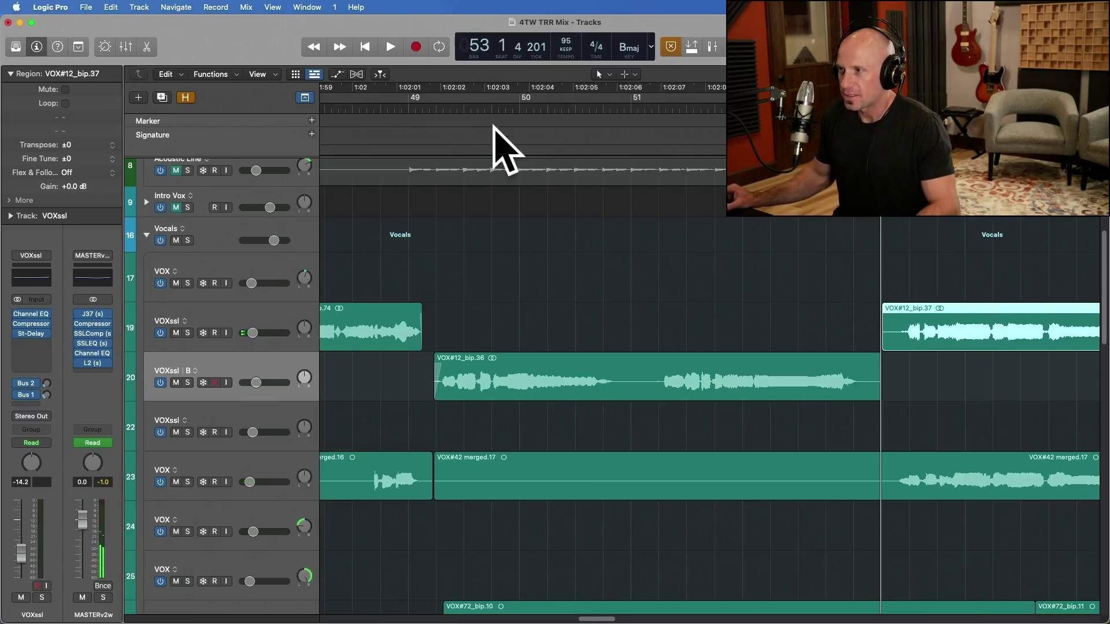
Zoom out, recheck the play-from-selected-region option, and open Key Commands with Option-K
{"action": "key", "text": "super+Left"}
{"action": "key", "text": "super+Left"}
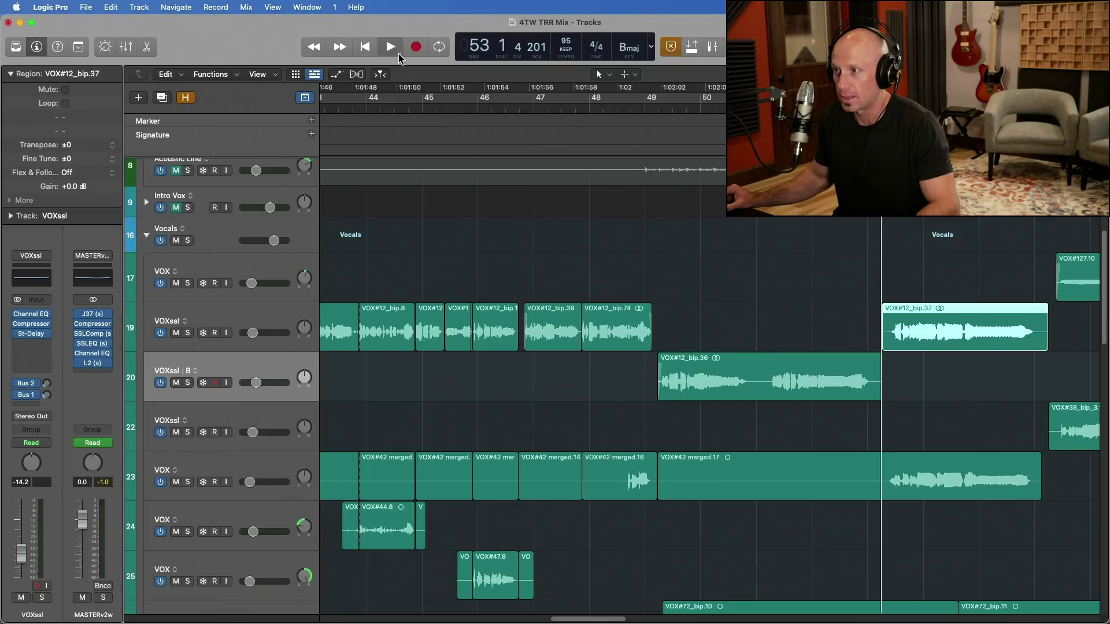
{"action": "right_click", "coordinate": [399, 58]}
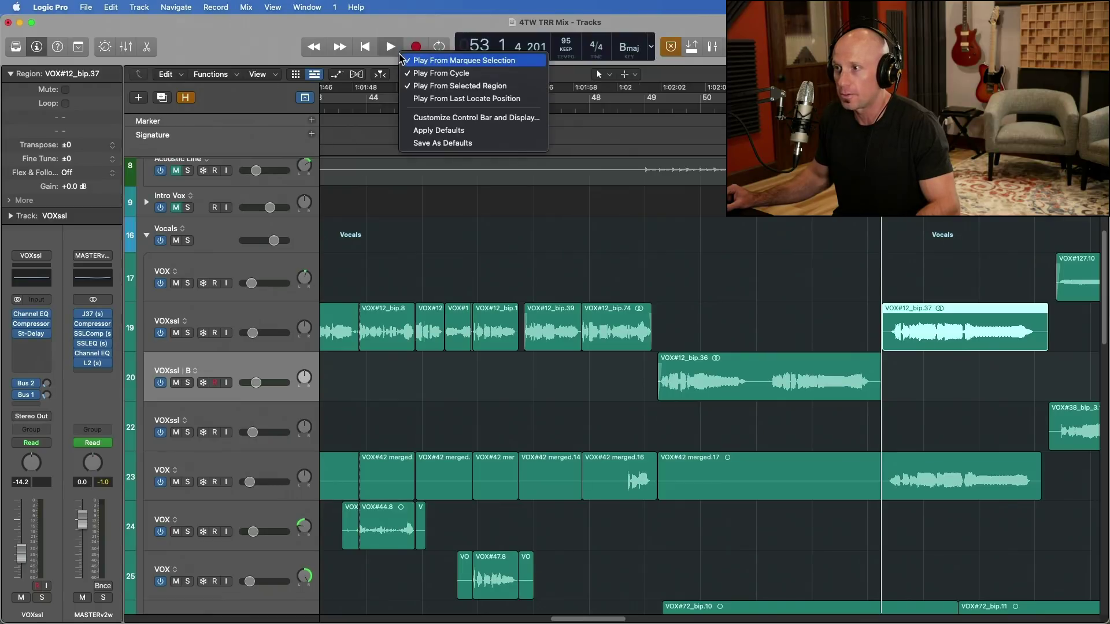
{"action": "left_click", "coordinate": [451, 87]}
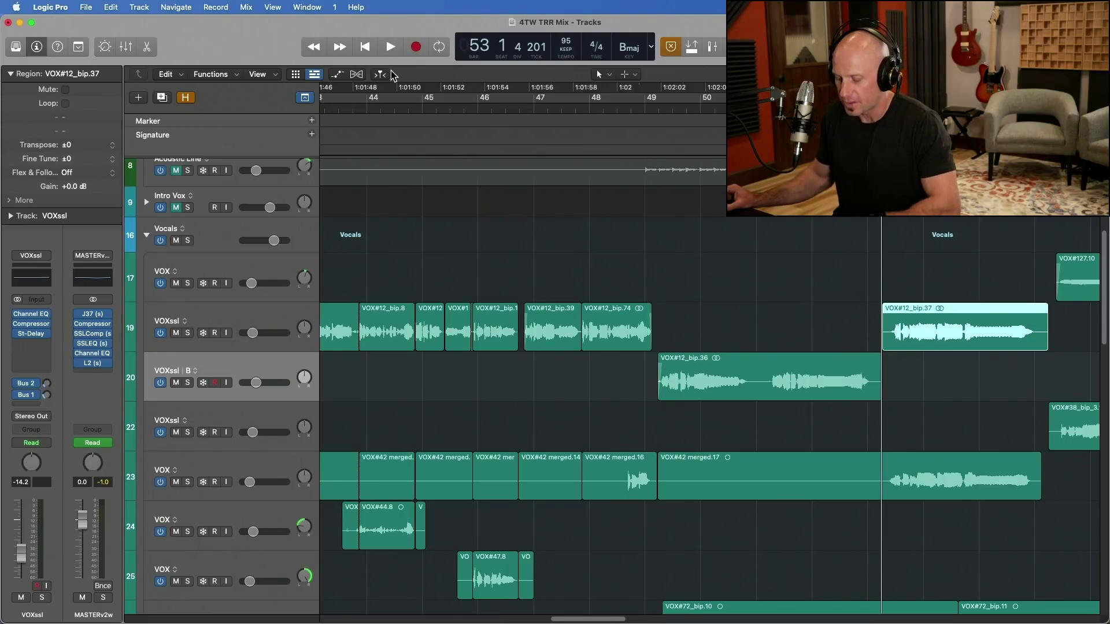
{"action": "key", "text": "alt+k"}
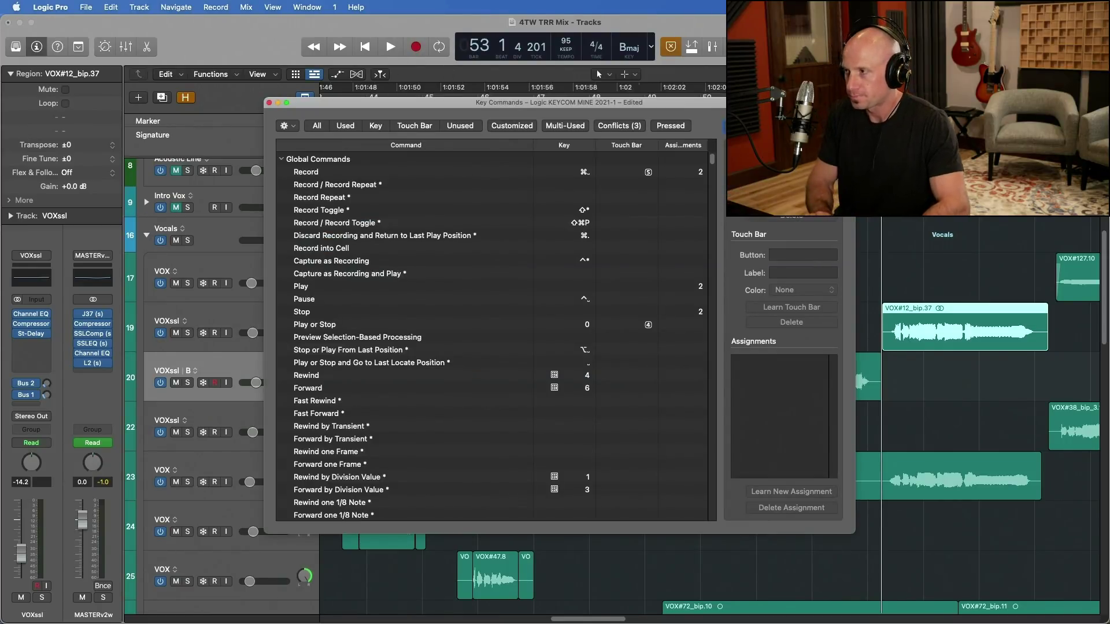
Search Key Commands for 'play sel', select Play from Selection, and close the window
{"action": "type", "text": "pa"}
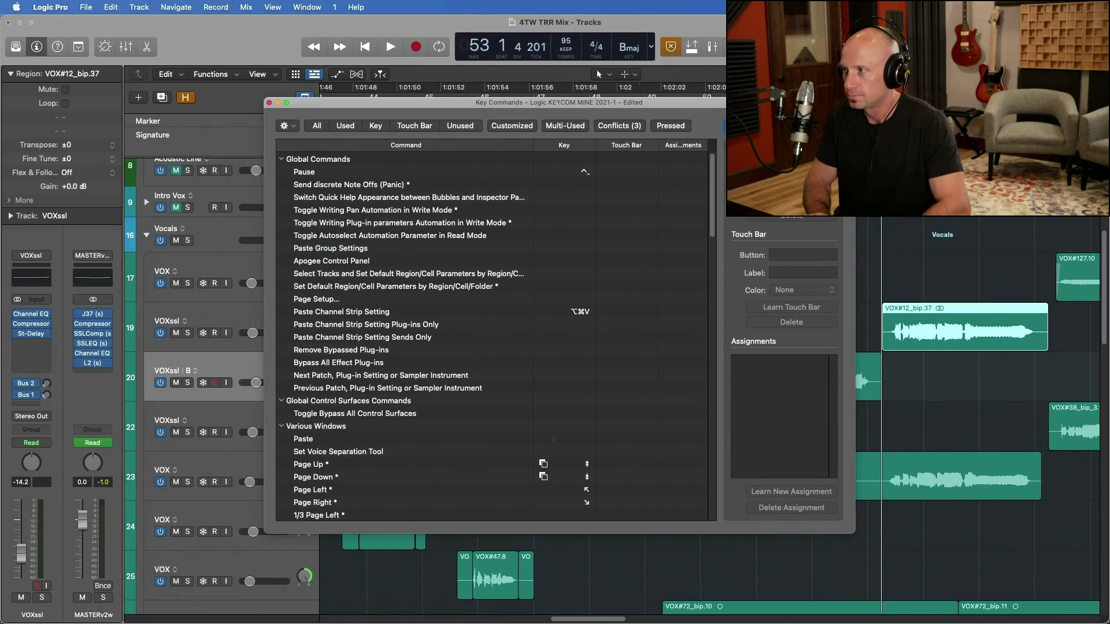
{"action": "key", "text": "BackSpace"}
{"action": "type", "text": "lay sel"}
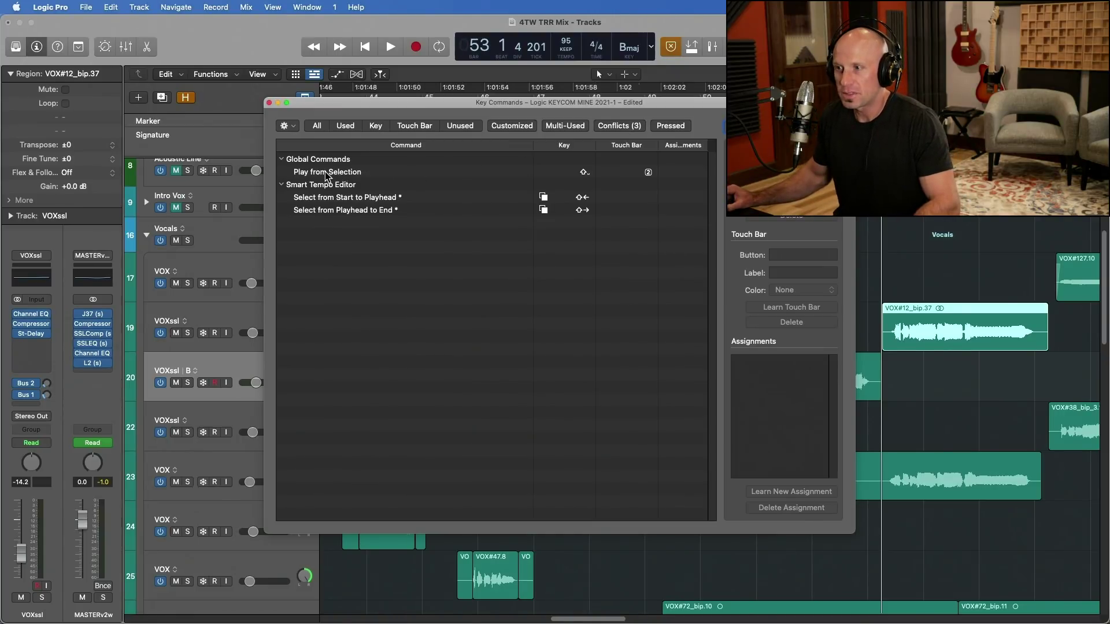
{"action": "left_click", "coordinate": [574, 173]}
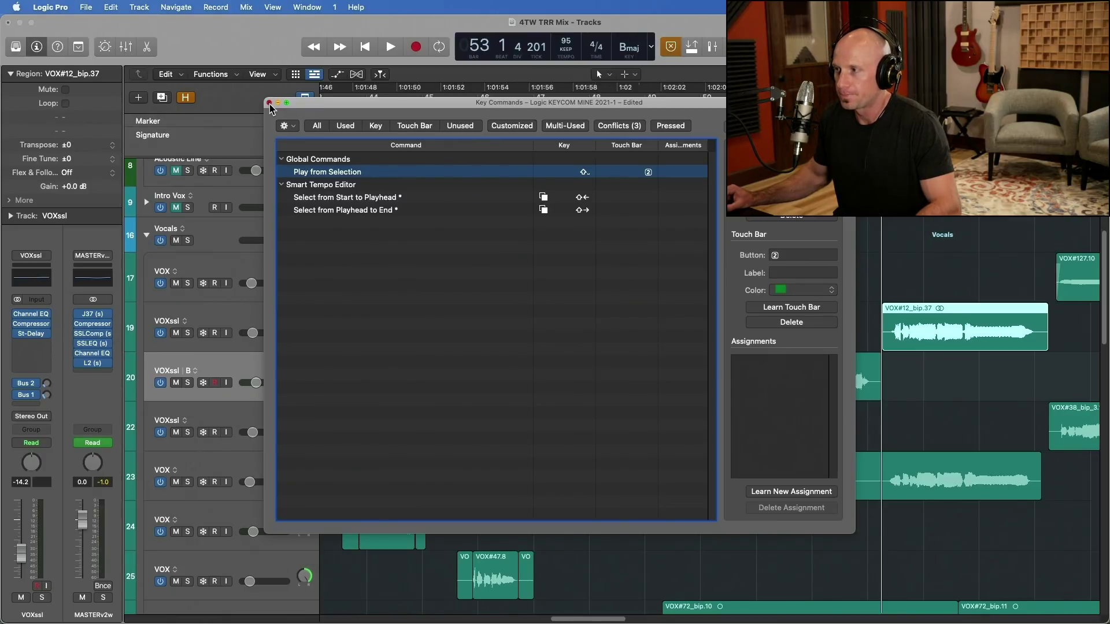
{"action": "left_click", "coordinate": [269, 103]}
Play from the start of VOX#12_bip.36, VOX#12_bip.39 and VOX#12_bip.37 in turn using Shift-Return
{"action": "left_click", "coordinate": [759, 375]}
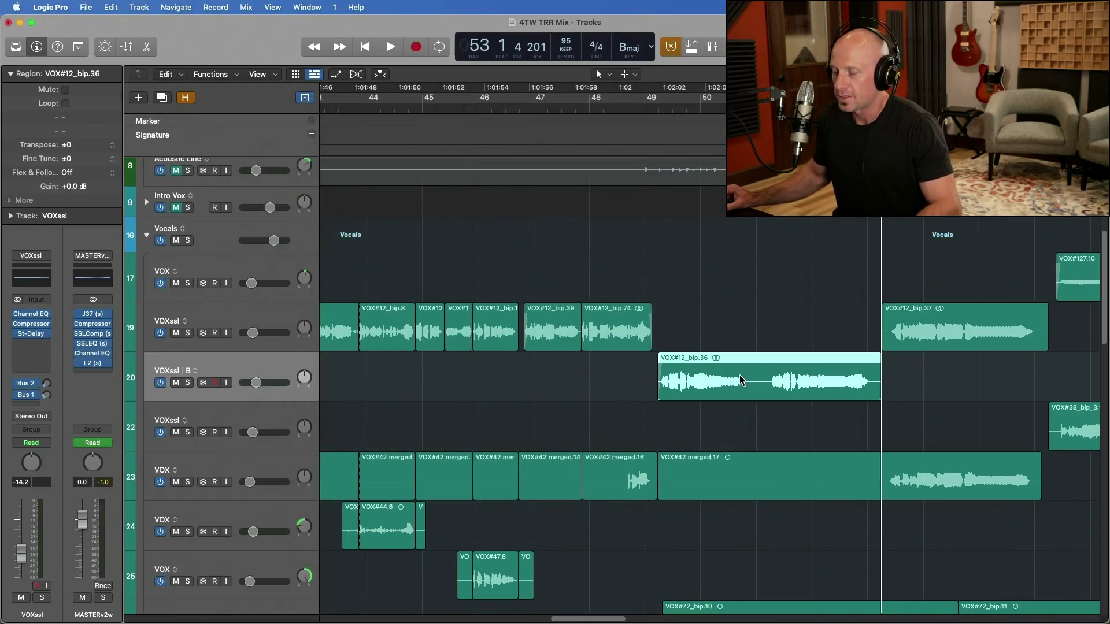
{"action": "key", "text": "shift+Return"}
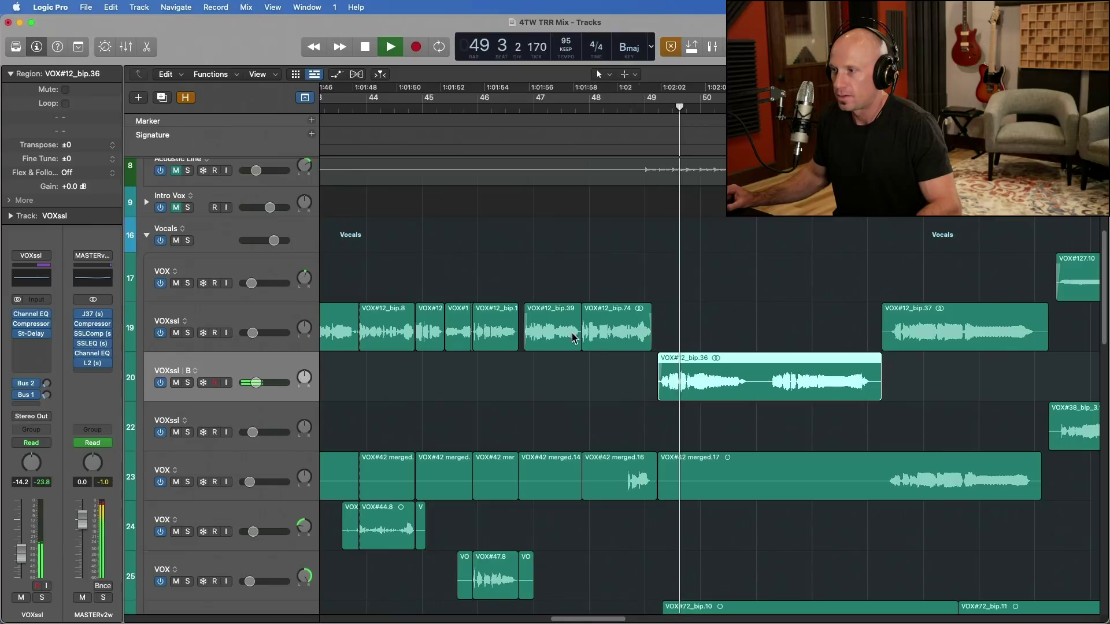
{"action": "left_click", "coordinate": [545, 330]}
{"action": "key", "text": "shift+Return"}
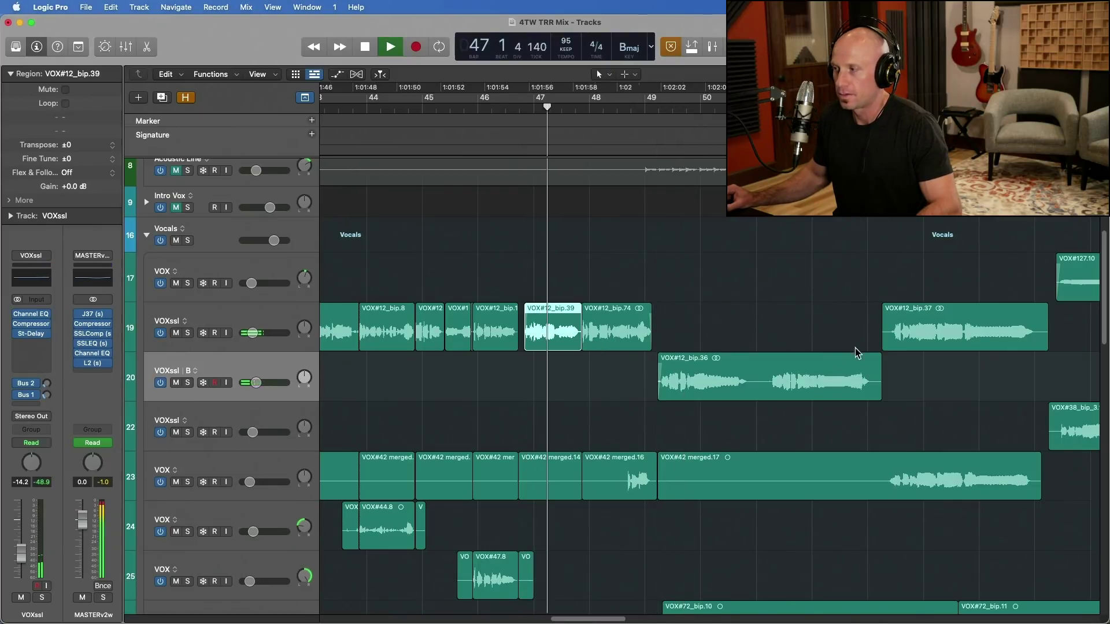
{"action": "key", "text": "space"}
{"action": "left_click", "coordinate": [930, 324]}
{"action": "key", "text": "shift+Return"}
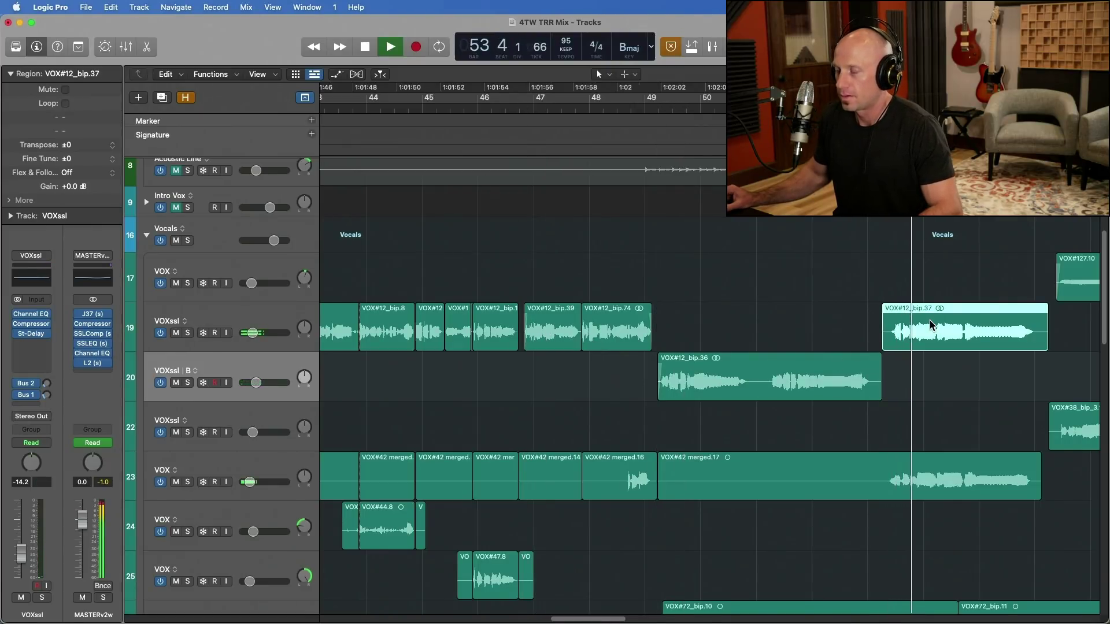
{"action": "key", "text": "space"}
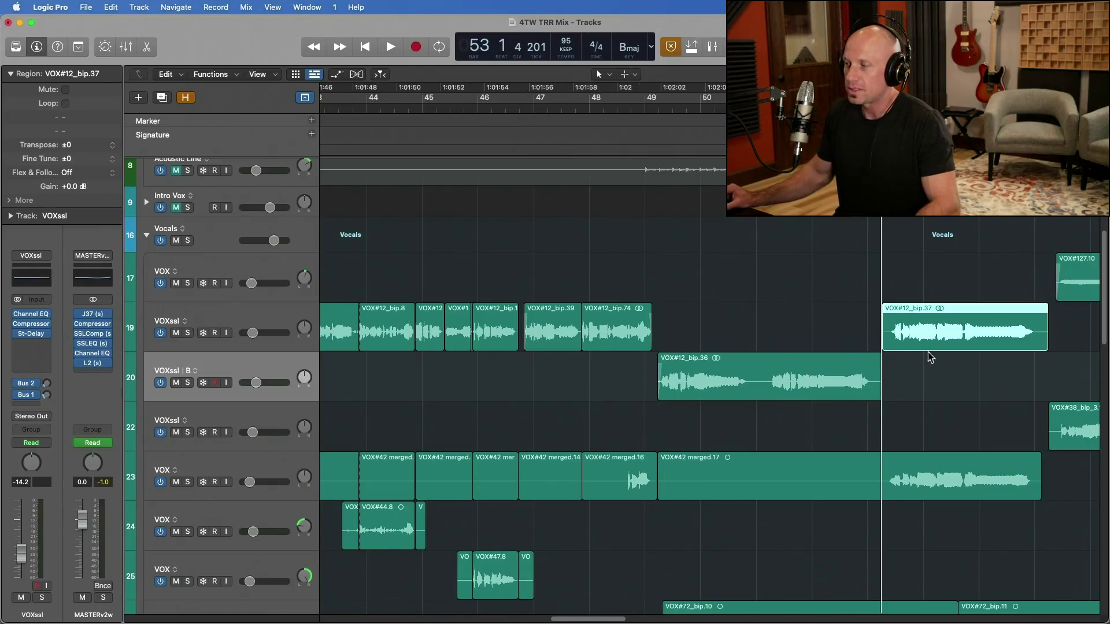
Set a marquee point at bar 47 on the empty track 17 and play from it
{"action": "key", "text": "space"}
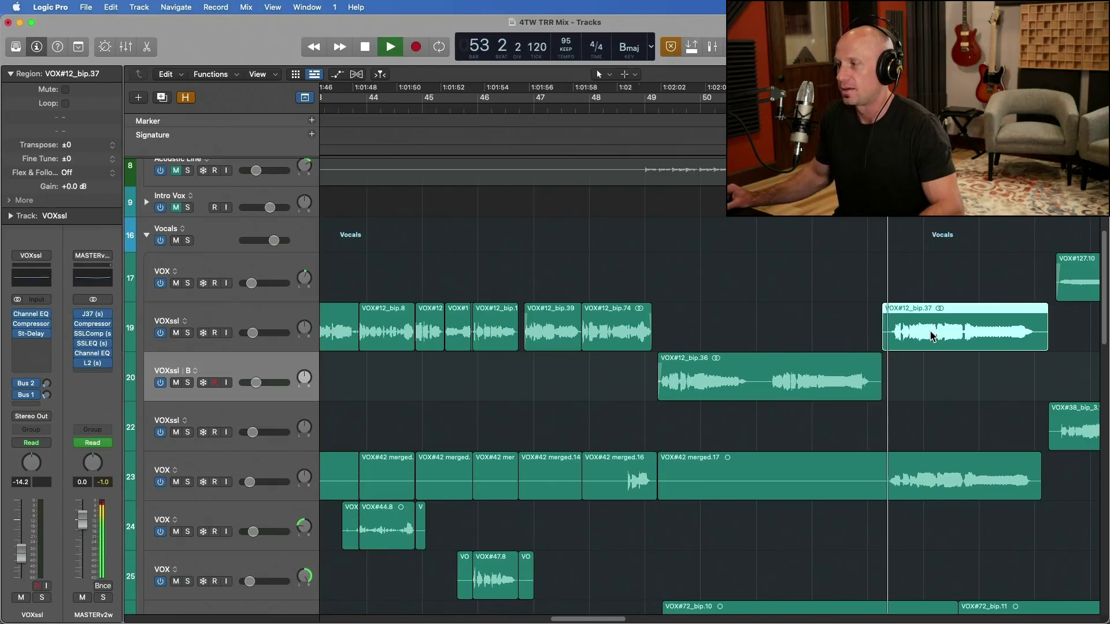
{"action": "key", "text": "space"}
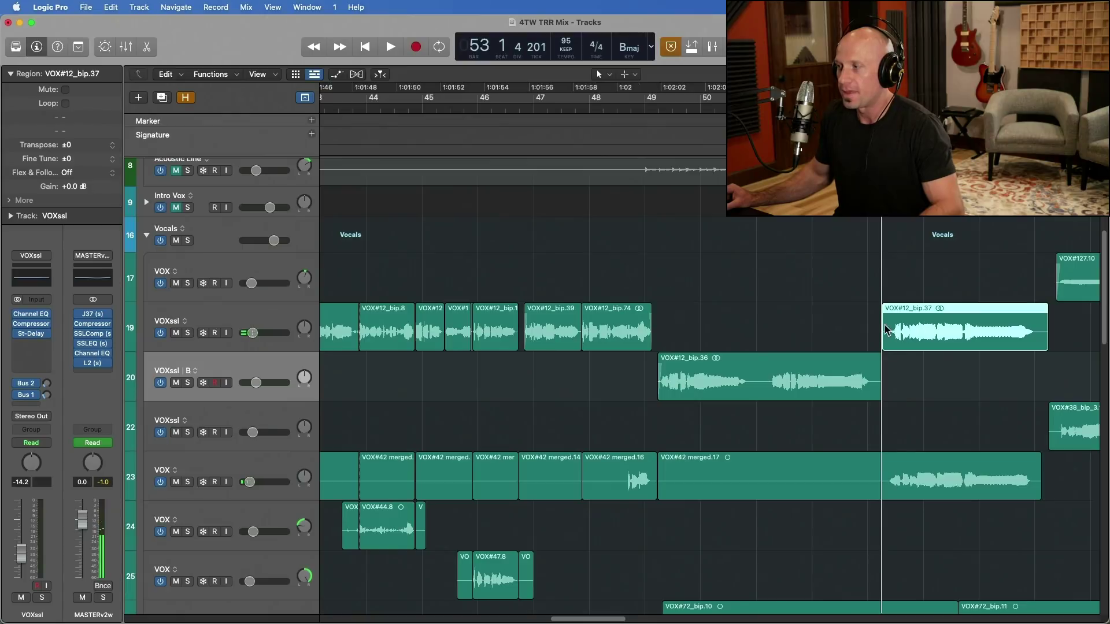
{"action": "left_click", "coordinate": [543, 267]}
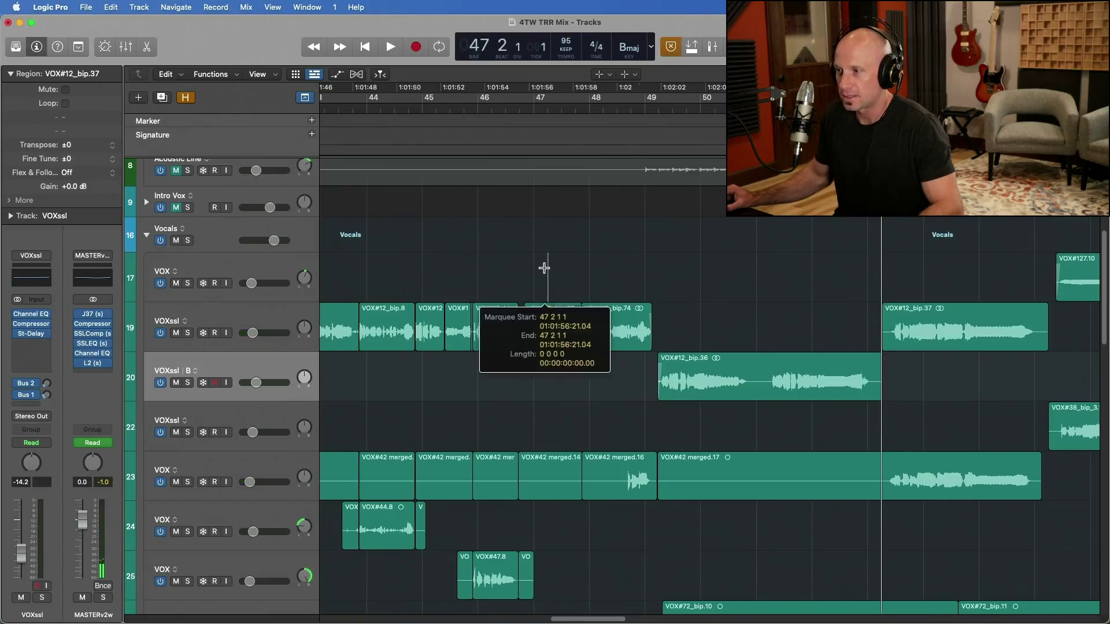
{"action": "key", "text": "space"}
{"action": "key", "text": "space"}
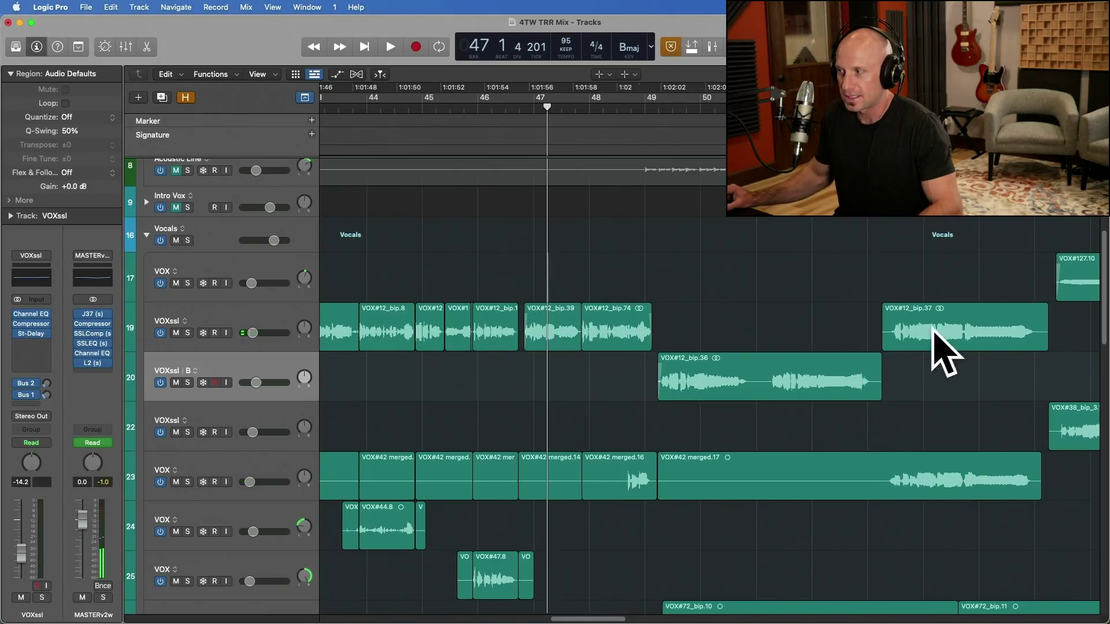
Marquee-select a range over VOX#12_bip.37 near bar 54 and play that section
{"action": "left_click", "coordinate": [623, 272]}
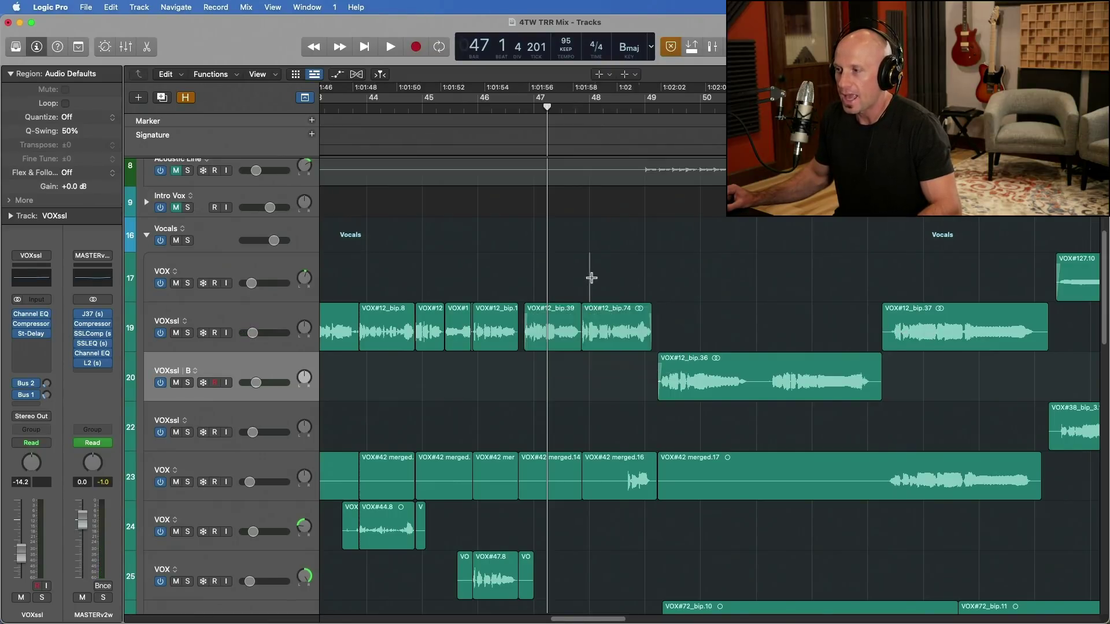
{"action": "left_click_drag", "start_coordinate": [602, 277], "coordinate": [718, 277]}
{"action": "left_click", "coordinate": [646, 288]}
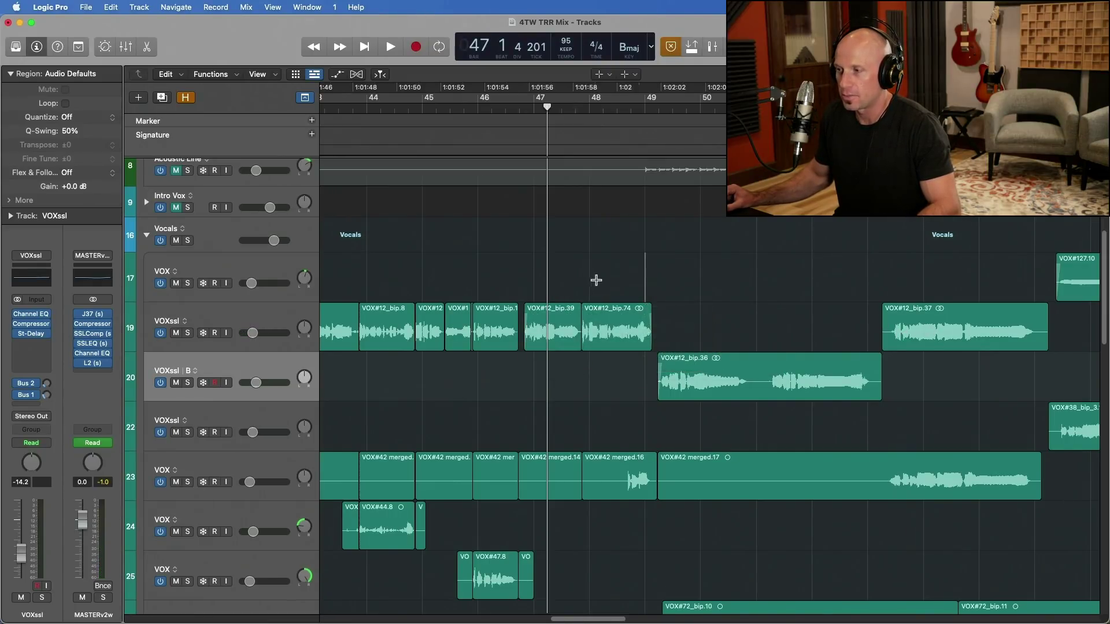
{"action": "left_click_drag", "start_coordinate": [608, 276], "coordinate": [699, 292]}
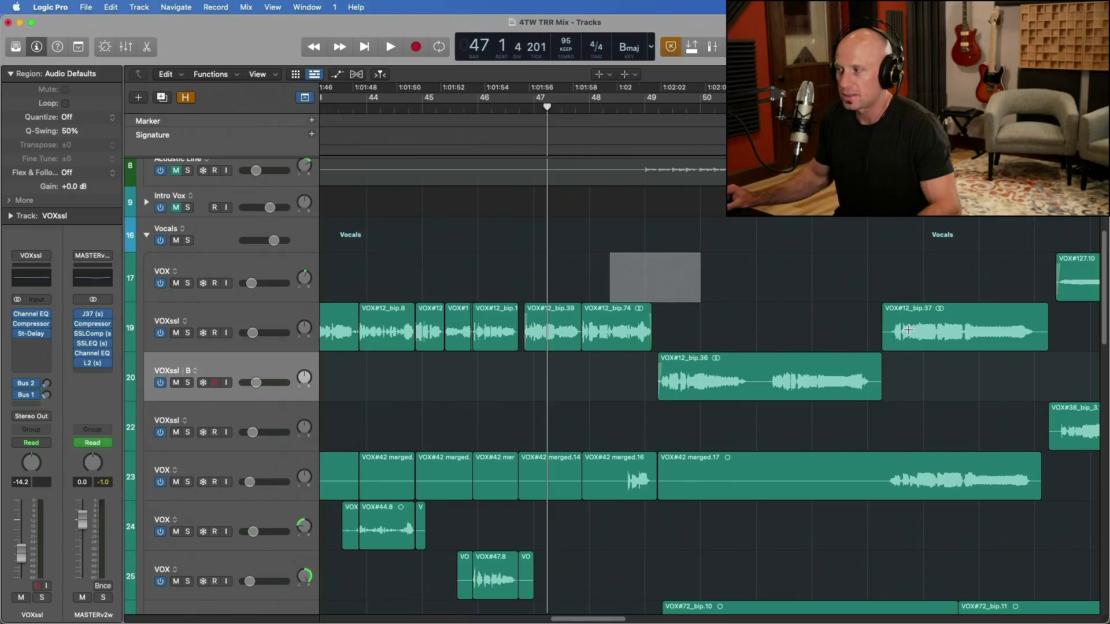
{"action": "left_click", "coordinate": [908, 330]}
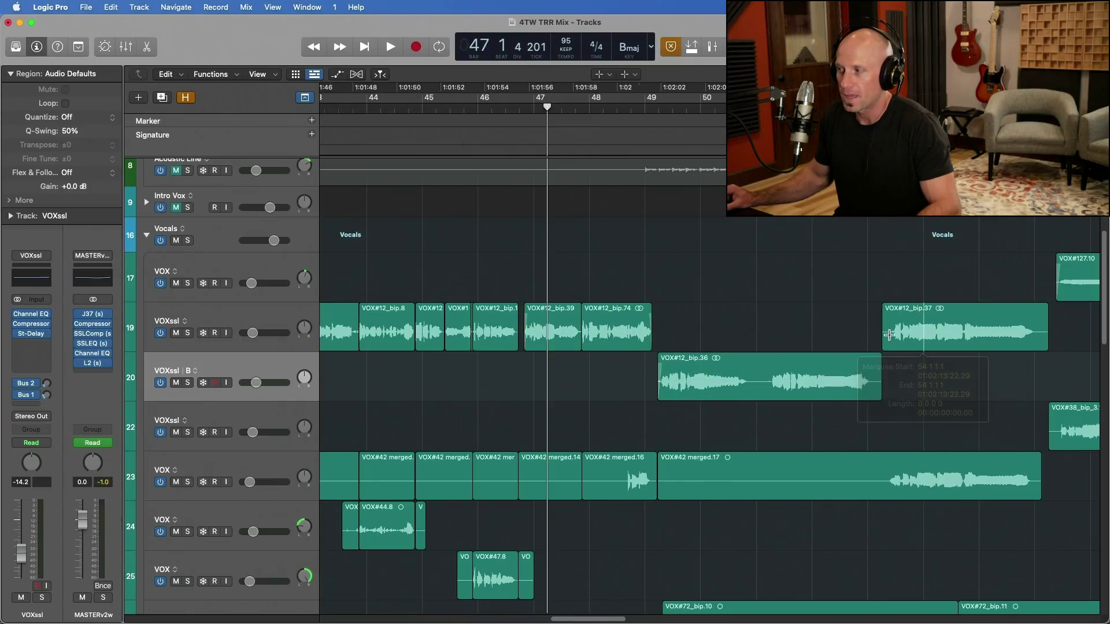
{"action": "left_click_drag", "start_coordinate": [881, 334], "coordinate": [1048, 347]}
{"action": "key", "text": "space"}
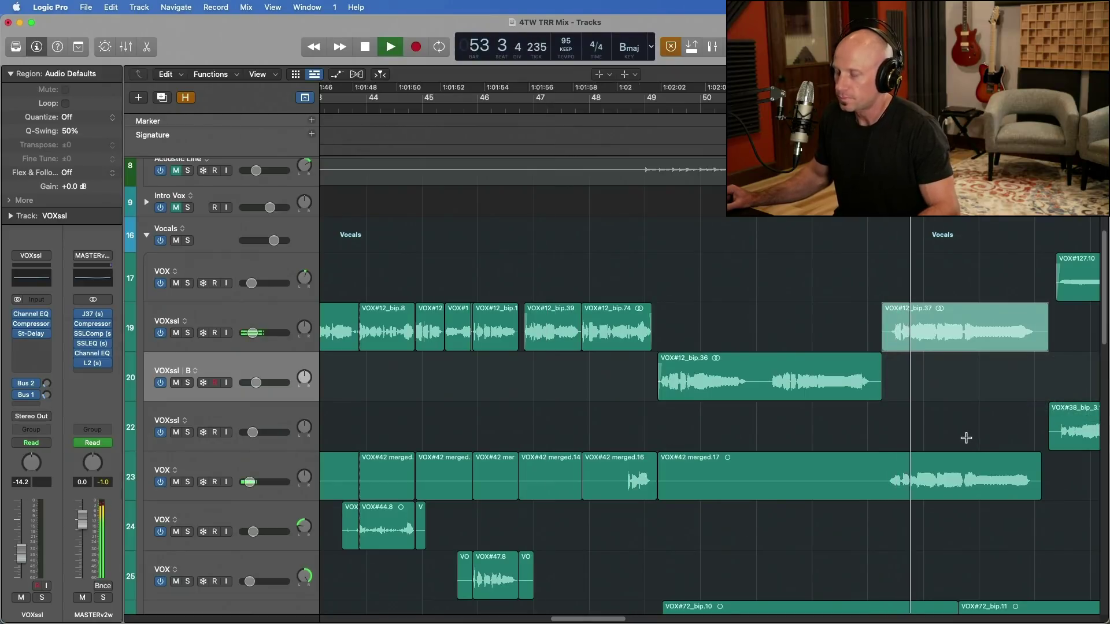
{"action": "key", "text": "space"}
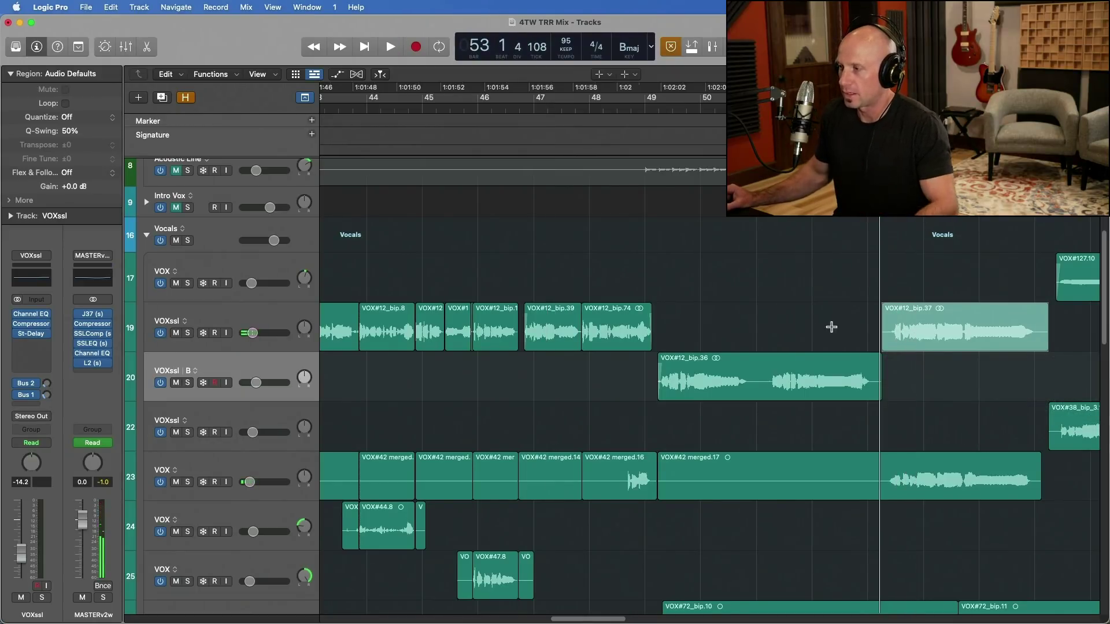
Select region VOX#12_bip.39 and play from its start with Shift-Space
{"action": "left_click", "coordinate": [799, 323]}
{"action": "left_click", "coordinate": [831, 320]}
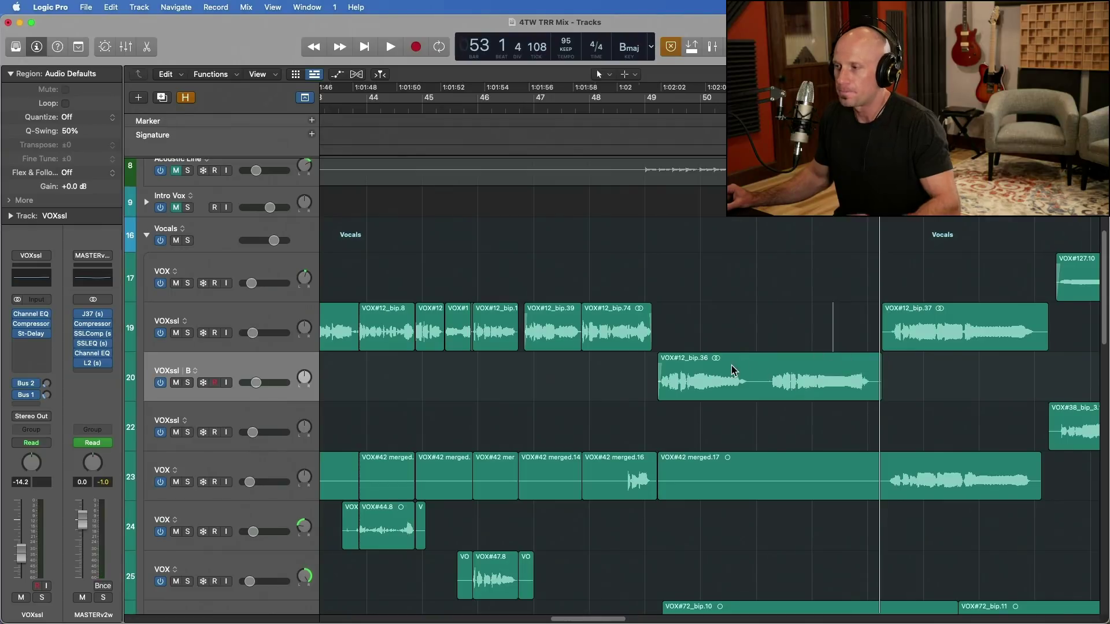
{"action": "left_click", "coordinate": [559, 340]}
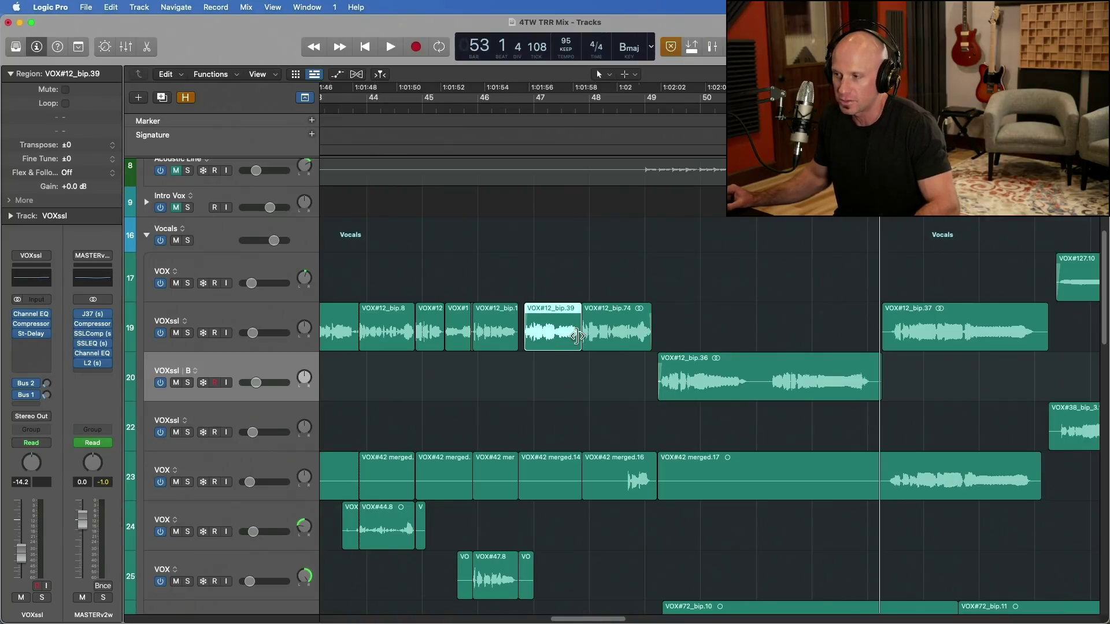
{"action": "key", "text": "shift+space"}
Replay the vocal from the start of VOX#12_bip.39
{"action": "key", "text": "space"}
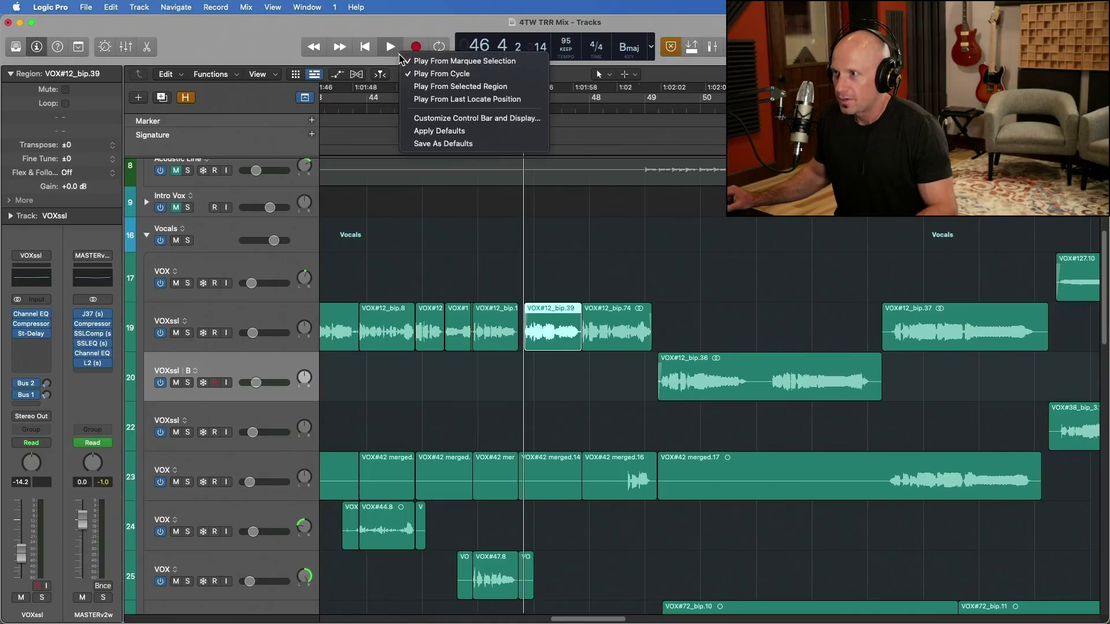
Close the Play From menu and audition VOX#12_bip.39 from bar 46 and from its start
{"action": "left_click", "coordinate": [485, 100]}
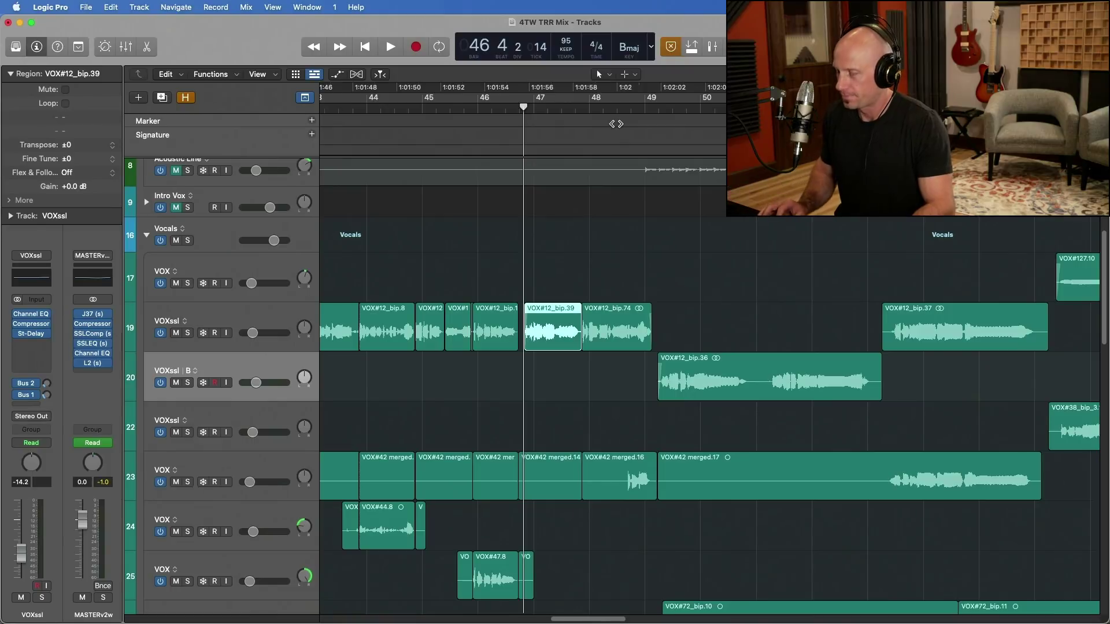
{"action": "key", "text": "space"}
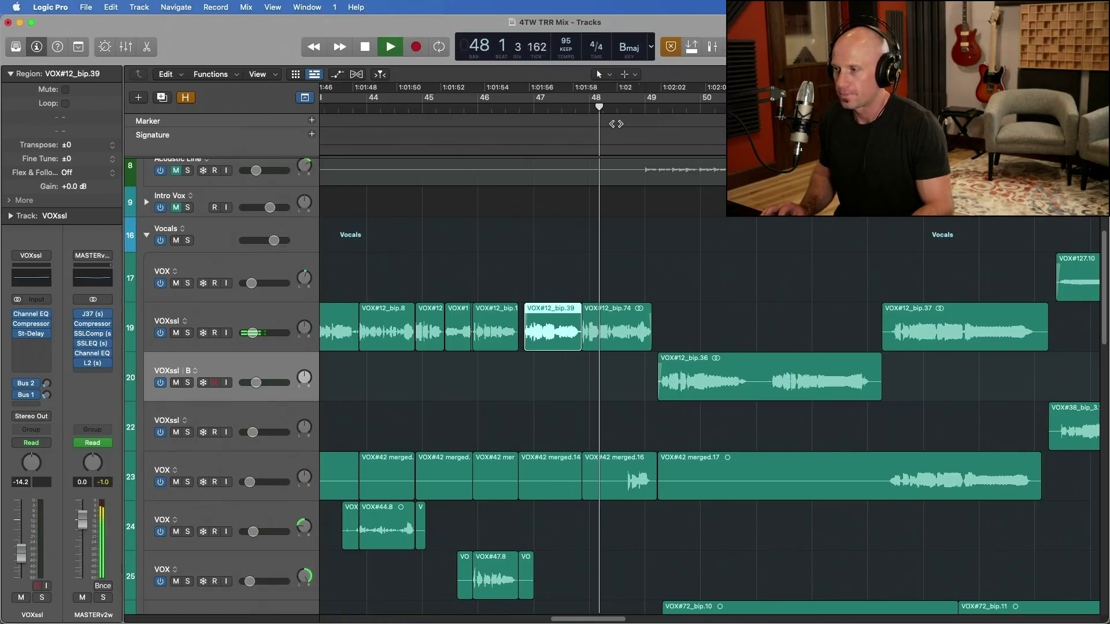
{"action": "key", "text": "space"}
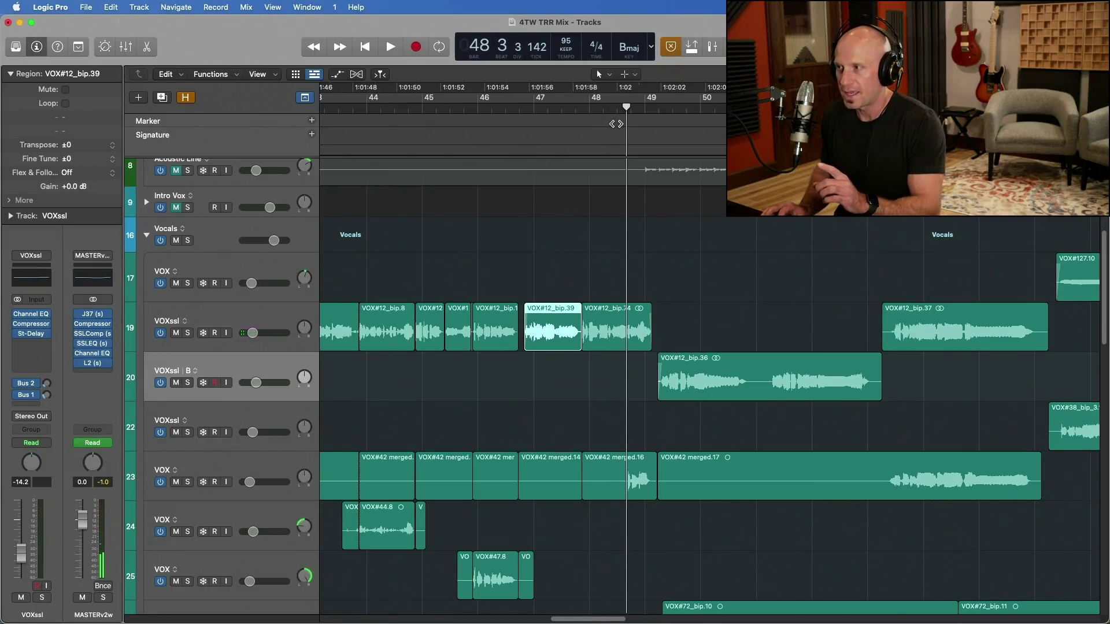
{"action": "key", "text": "shift+Return"}
{"action": "key", "text": "space"}
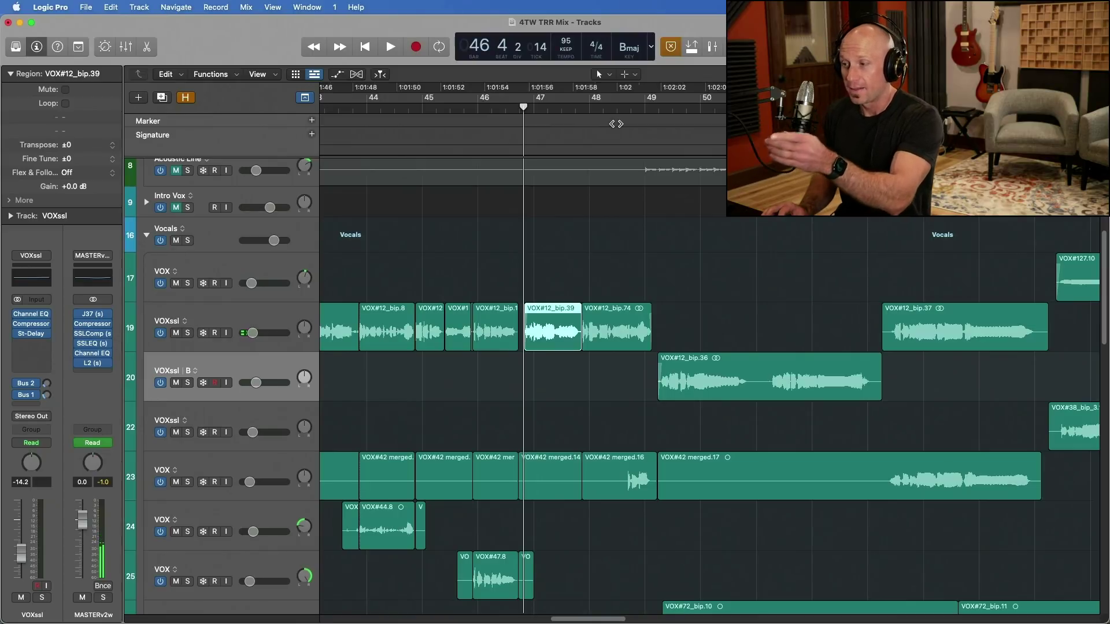
{"action": "key", "text": "space"}
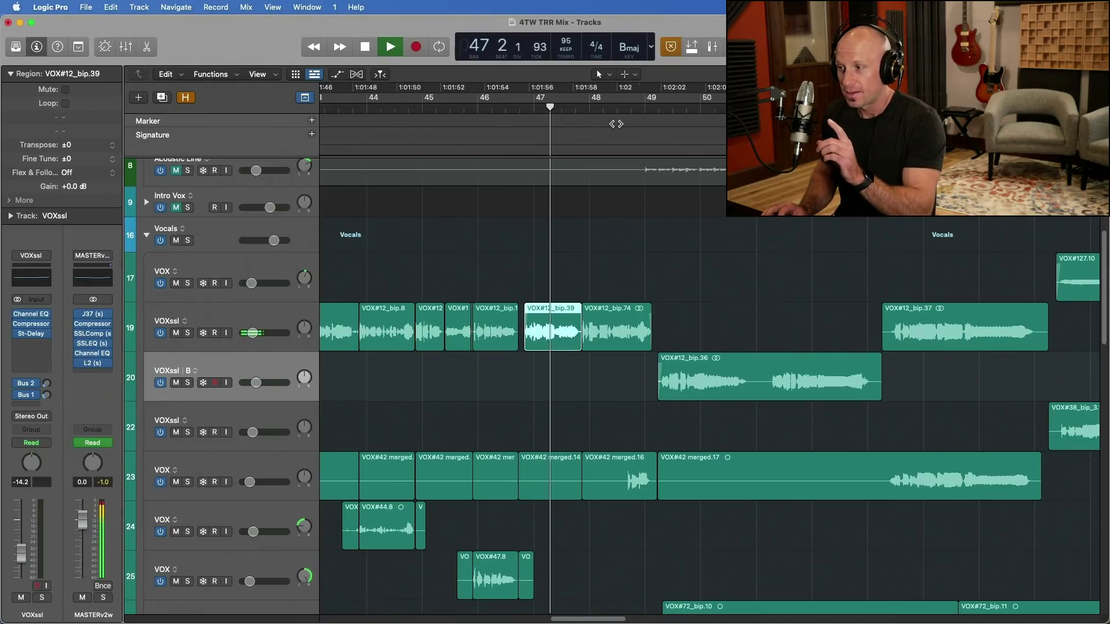
{"action": "key", "text": "space"}
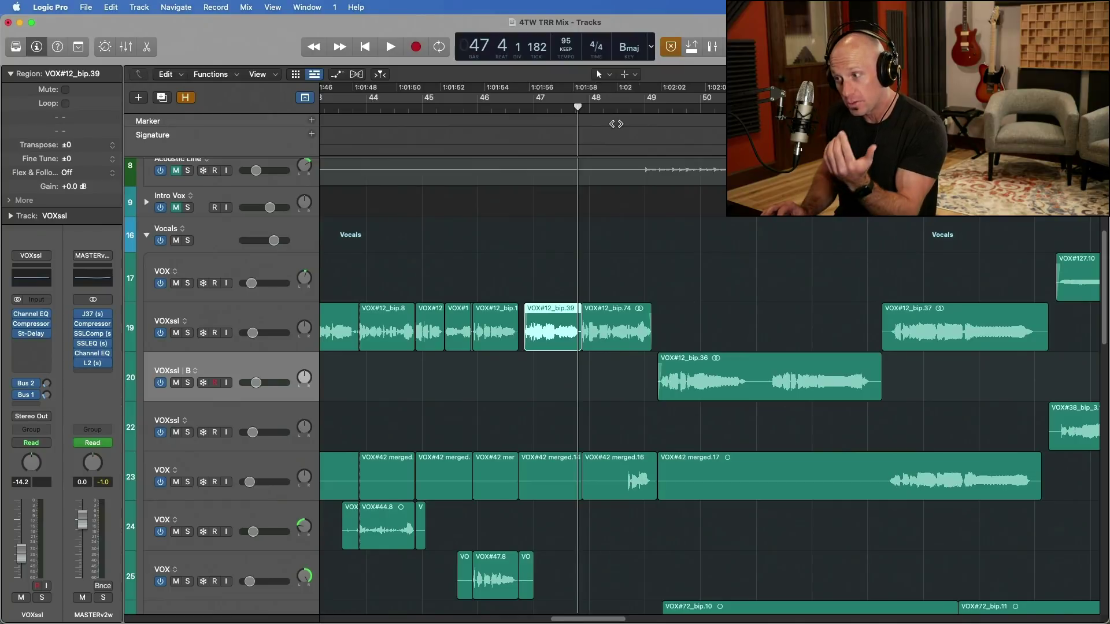
Replay the vocal passage from around bar 46 several more times
{"action": "key", "text": "space"}
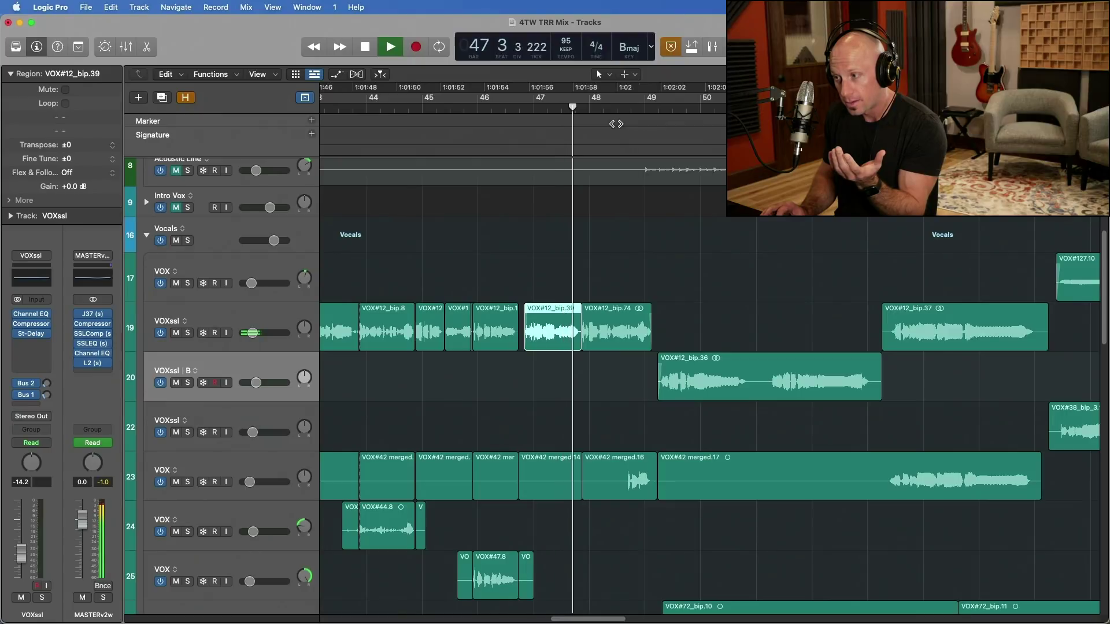
{"action": "key", "text": "space"}
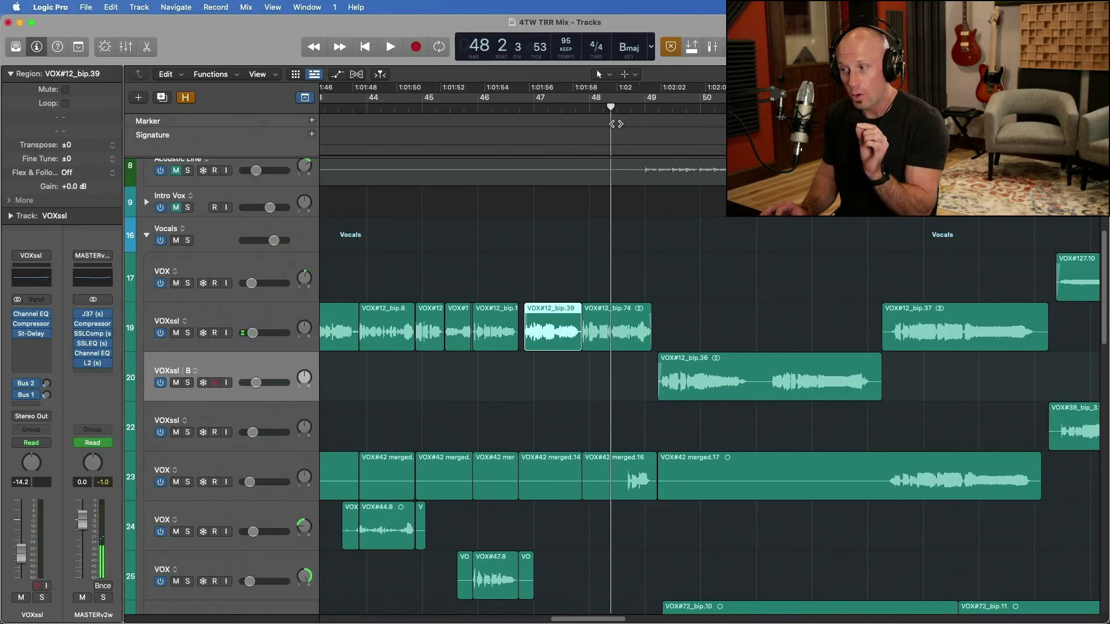
{"action": "key", "text": "space"}
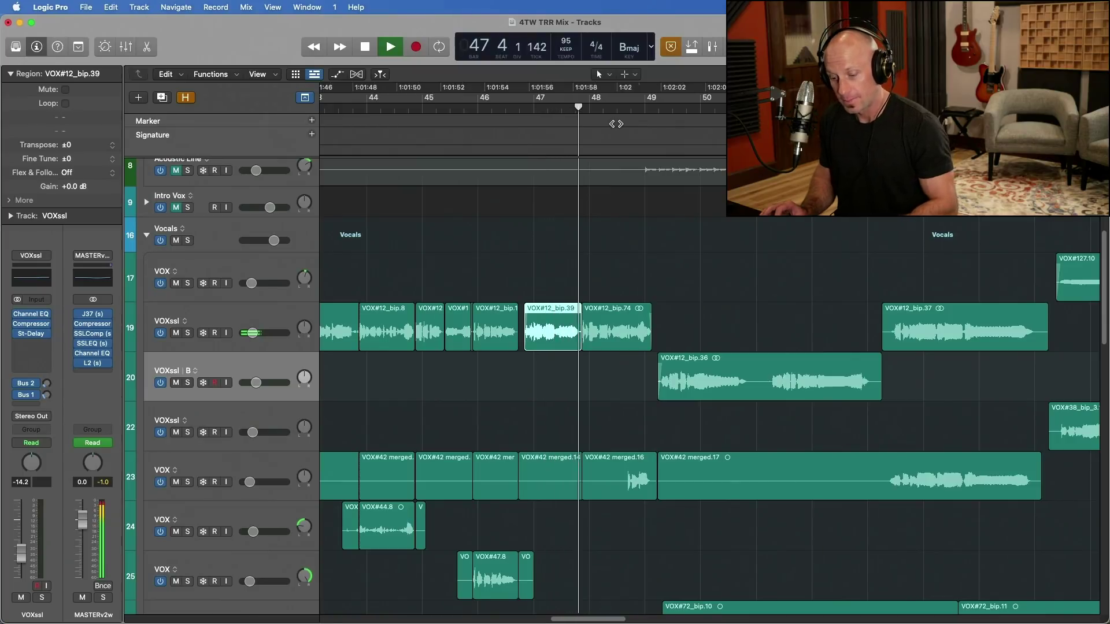
{"action": "key", "text": "space"}
{"action": "key", "text": "space"}
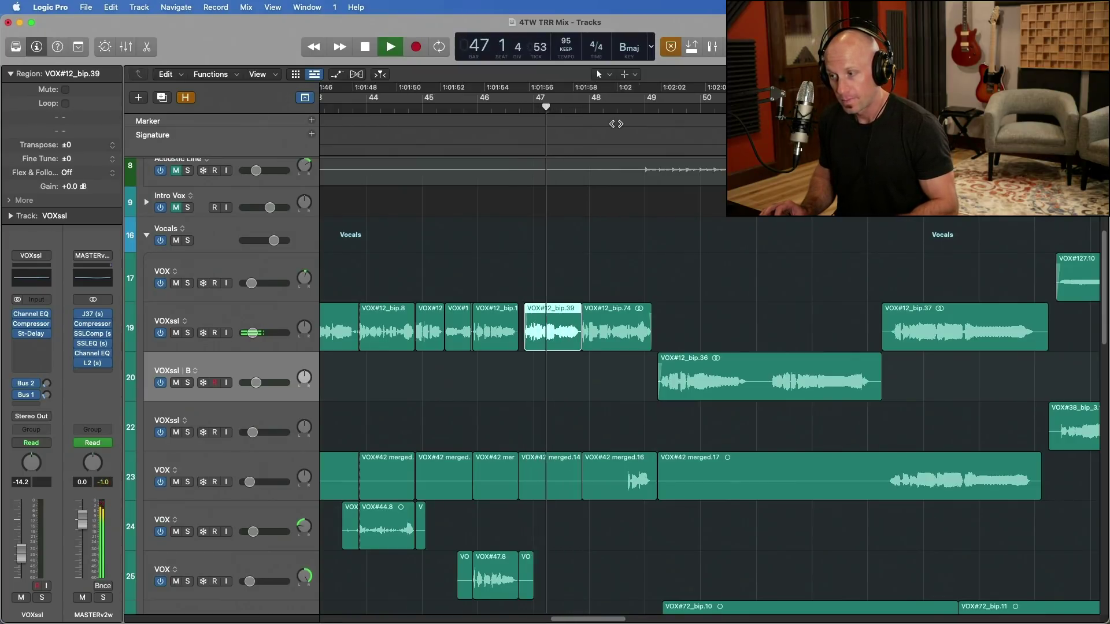
{"action": "key", "text": "space"}
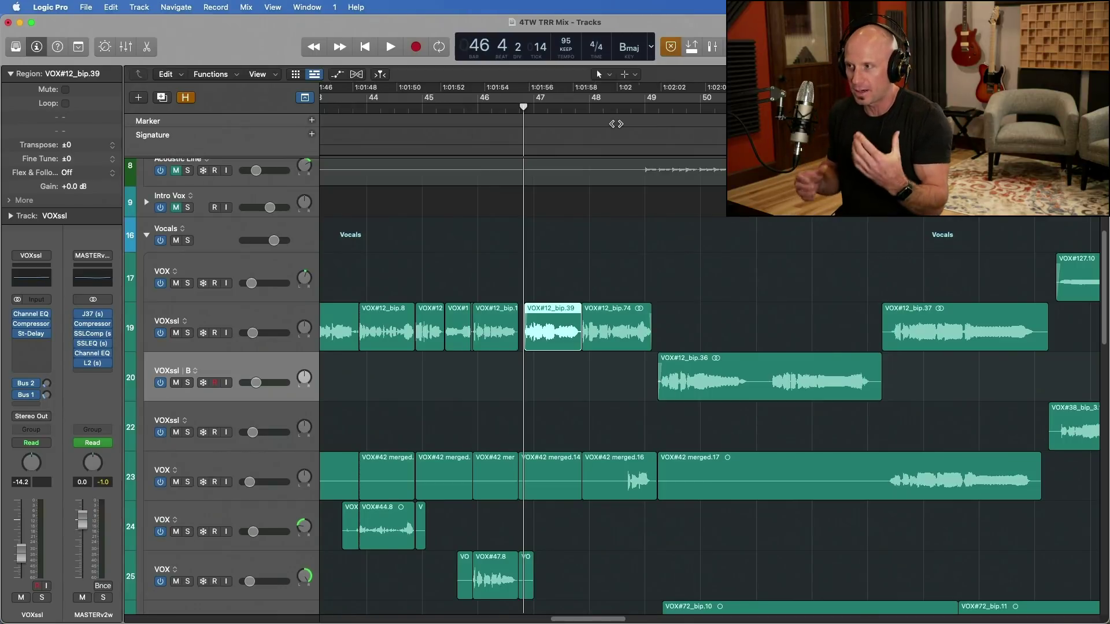
Enable Play From Last Locate Position as a playback start option
{"action": "right_click", "coordinate": [395, 53]}
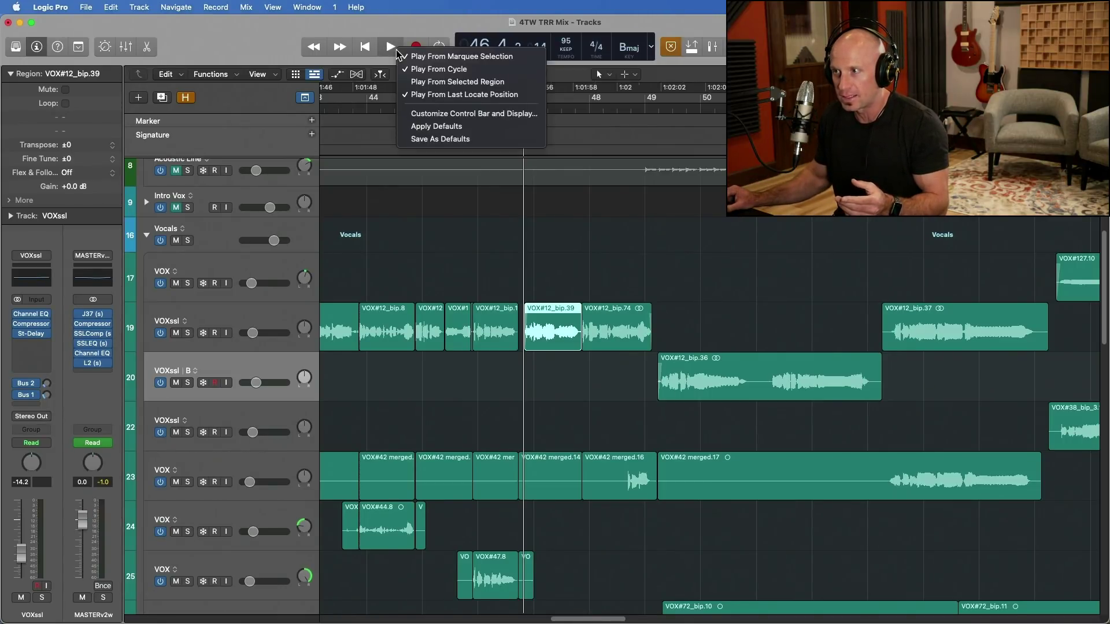
{"action": "left_click", "coordinate": [408, 95]}
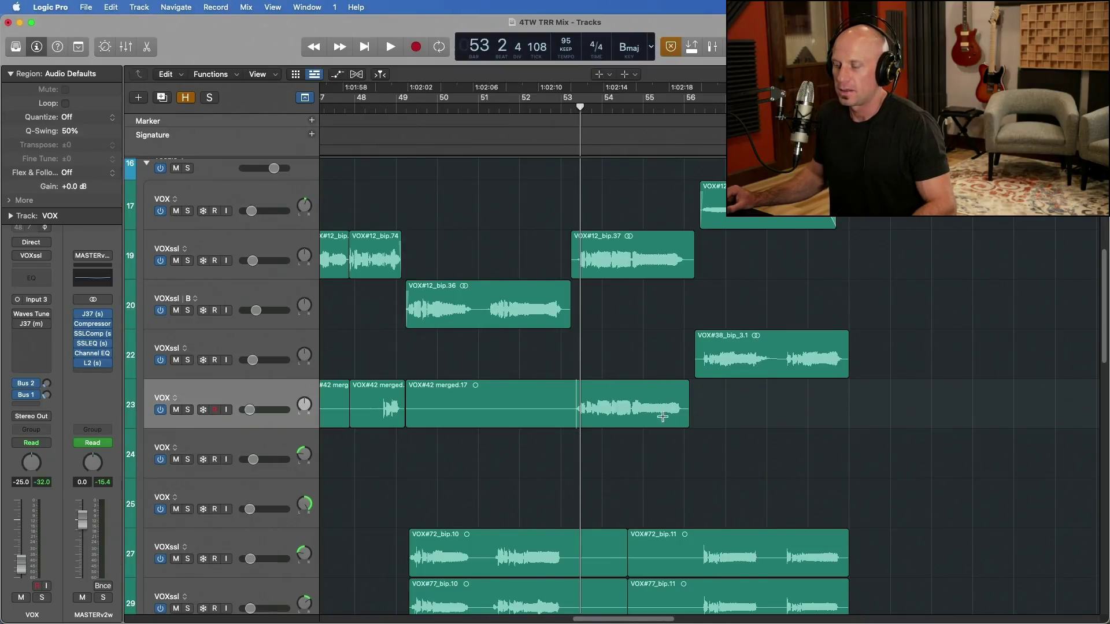
Audition VOX from bar 53, mark a point in VOX#42 merged.17, and solo VOX
{"action": "key", "text": "space"}
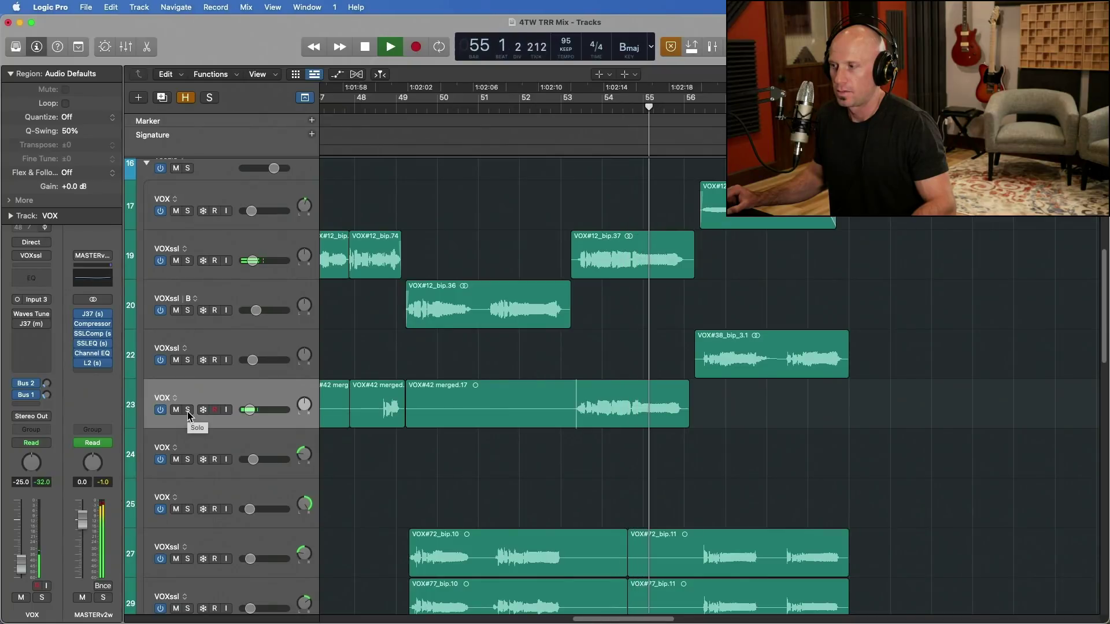
{"action": "key", "text": "space"}
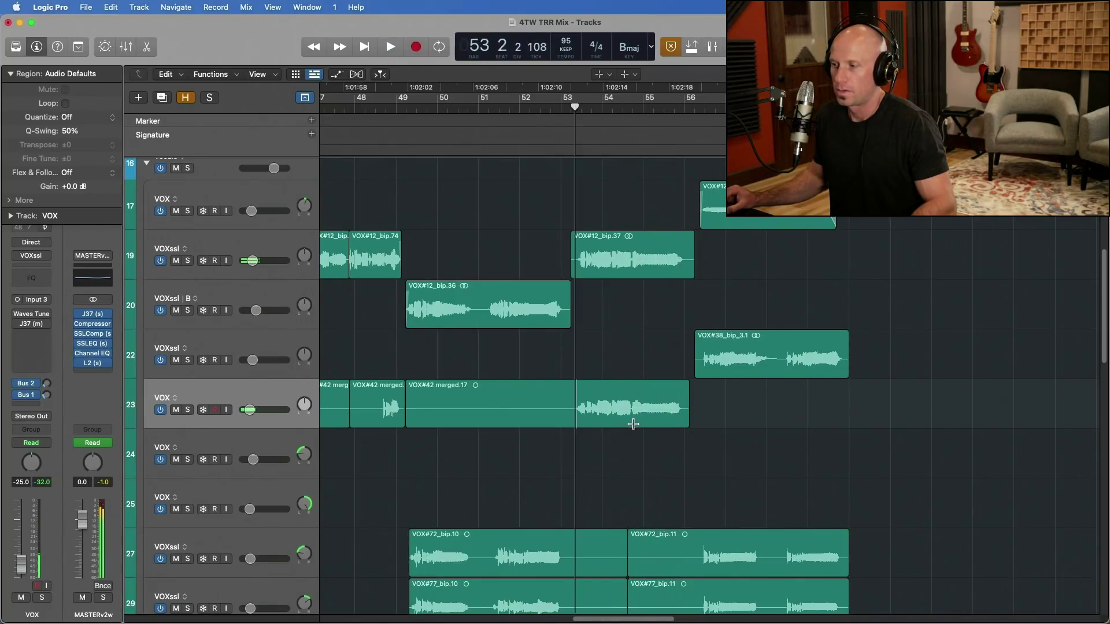
{"action": "left_click", "coordinate": [620, 406]}
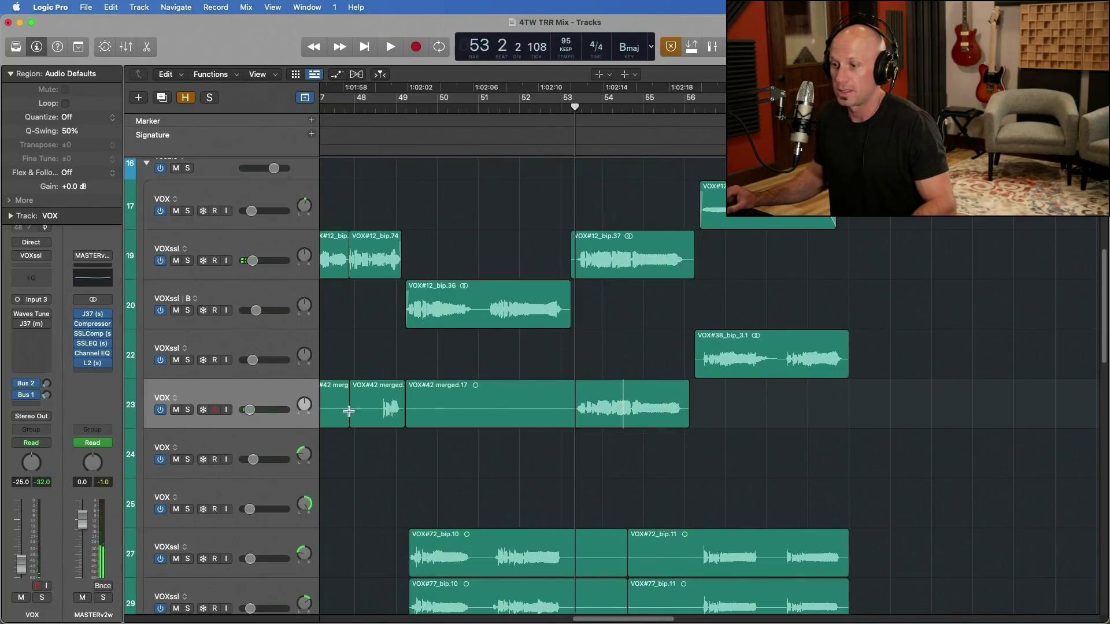
{"action": "key", "text": "space"}
{"action": "left_click", "coordinate": [188, 410]}
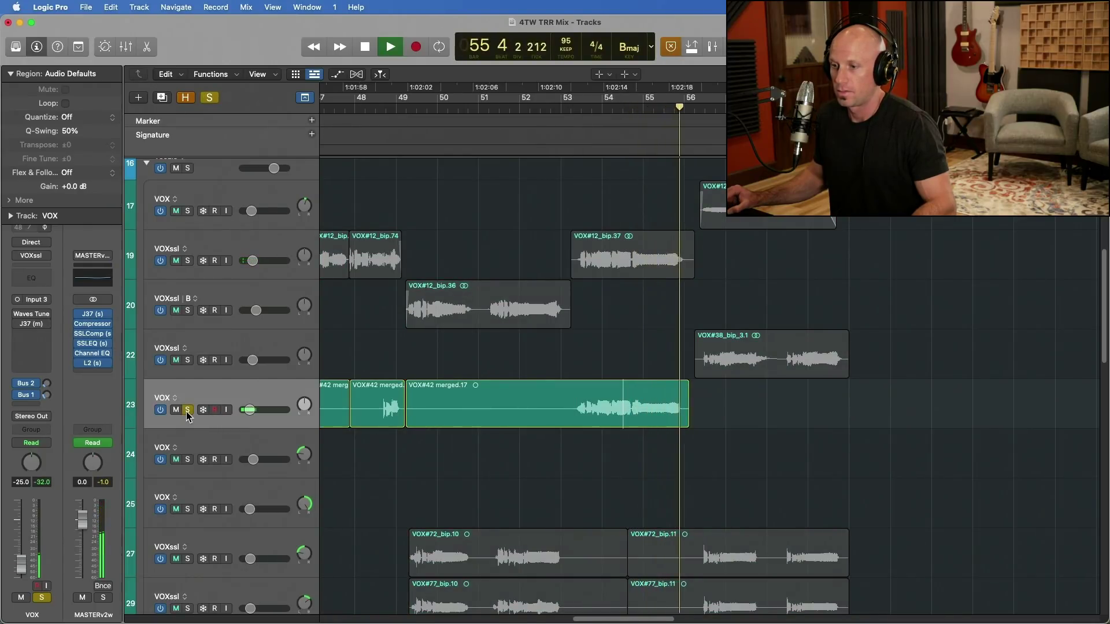
Unsolo VOX and play from a marquee point just past bar 54 in VOX#42 merged.17
{"action": "left_click", "coordinate": [188, 410]}
{"action": "key", "text": "space"}
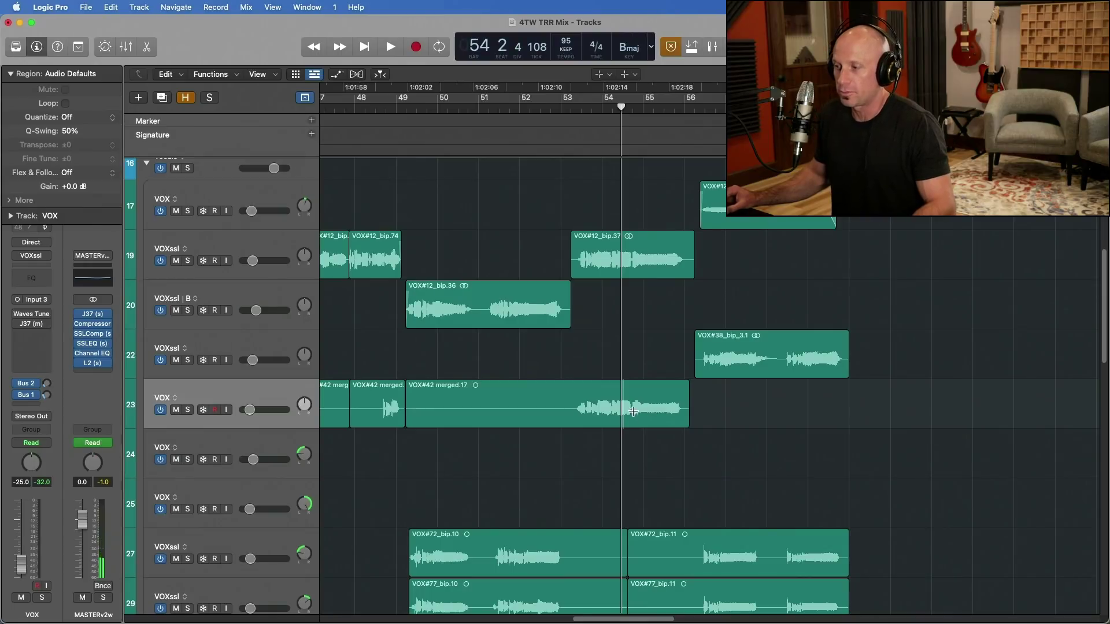
{"action": "scroll", "coordinate": [646, 442], "scroll_direction": "up", "scroll_amount": 5}
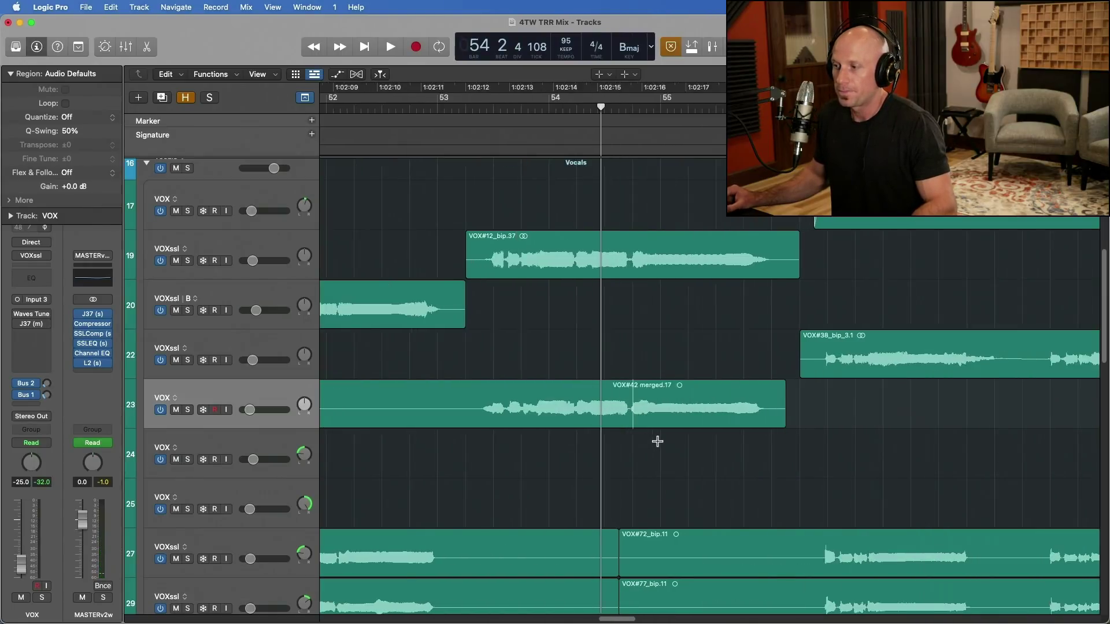
{"action": "left_click", "coordinate": [628, 411]}
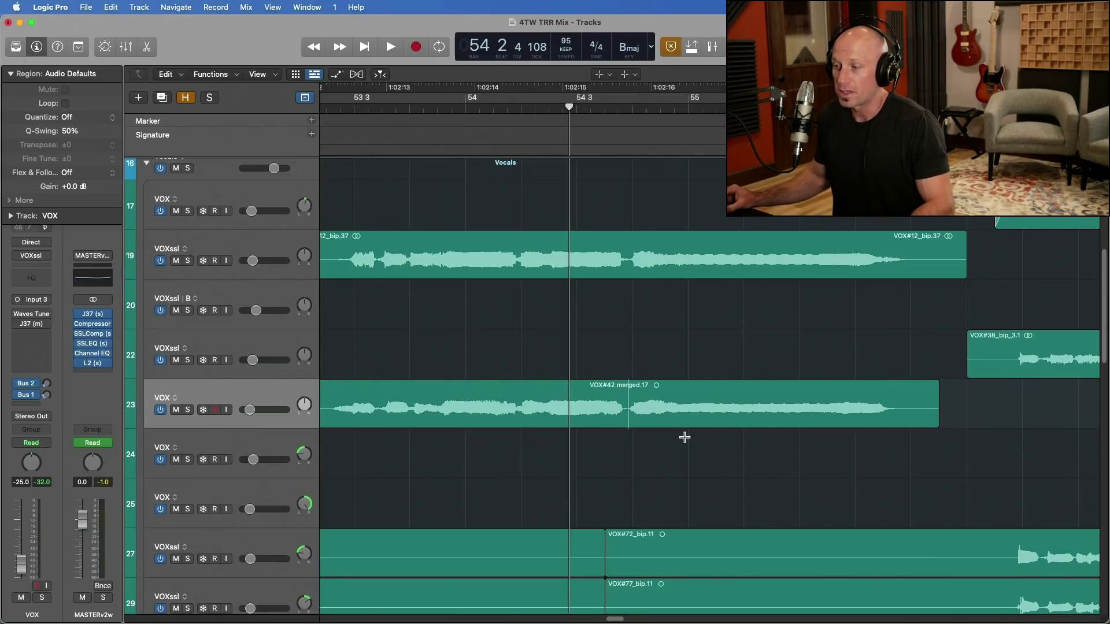
{"action": "key", "text": "space"}
{"action": "key", "text": "space"}
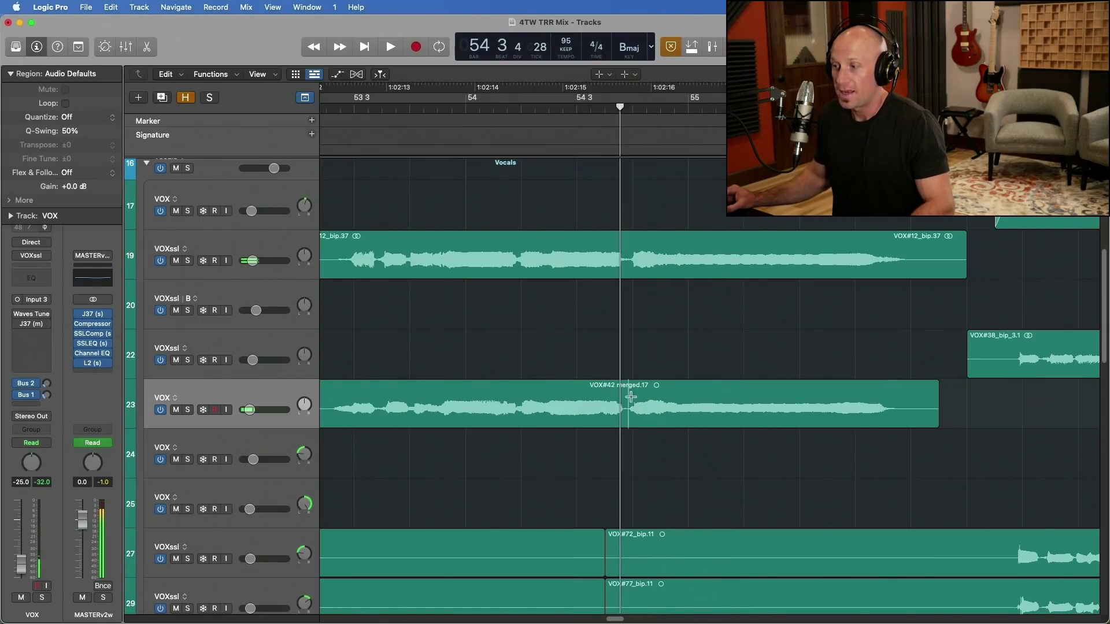
Zoom out to show bar 52 and park the playhead at 53 2 3 1
{"action": "key", "text": "super+Left"}
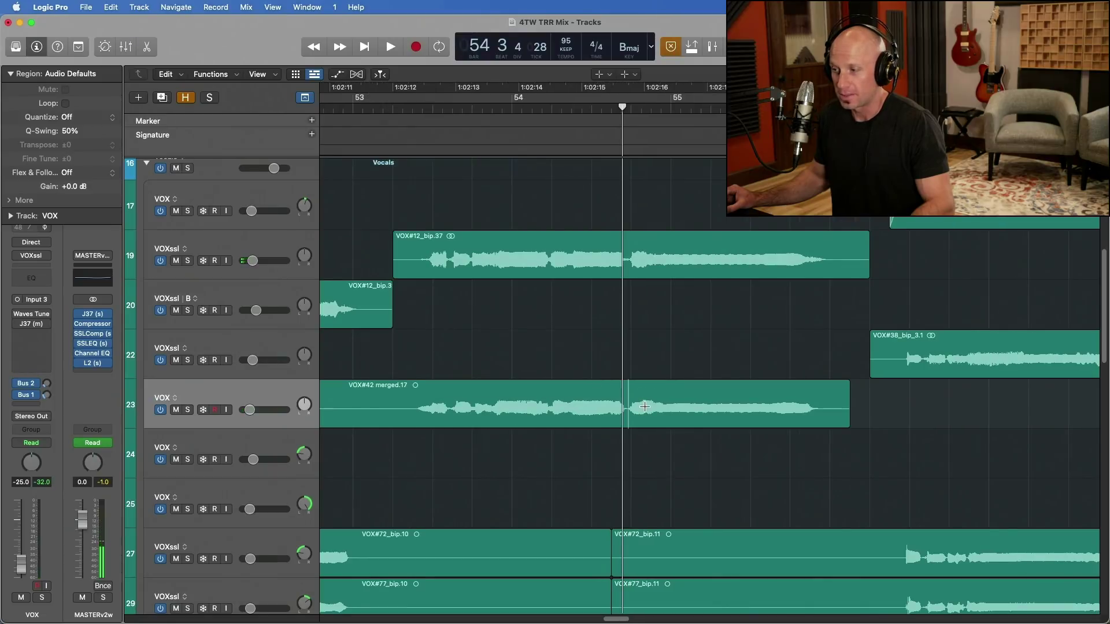
{"action": "key", "text": "super+Left"}
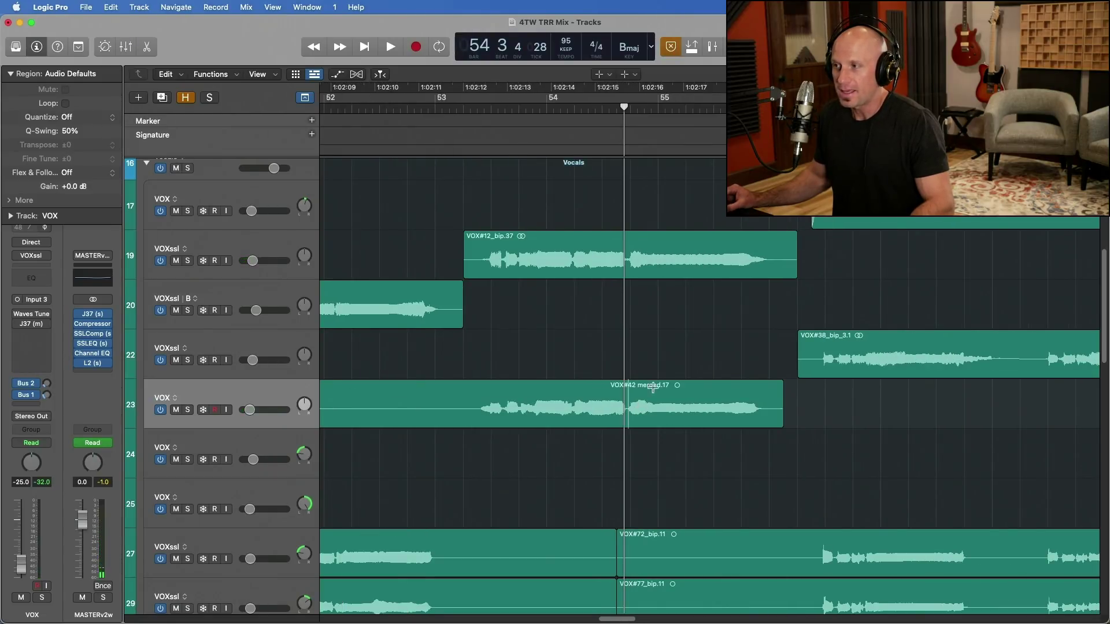
{"action": "left_click", "coordinate": [548, 110]}
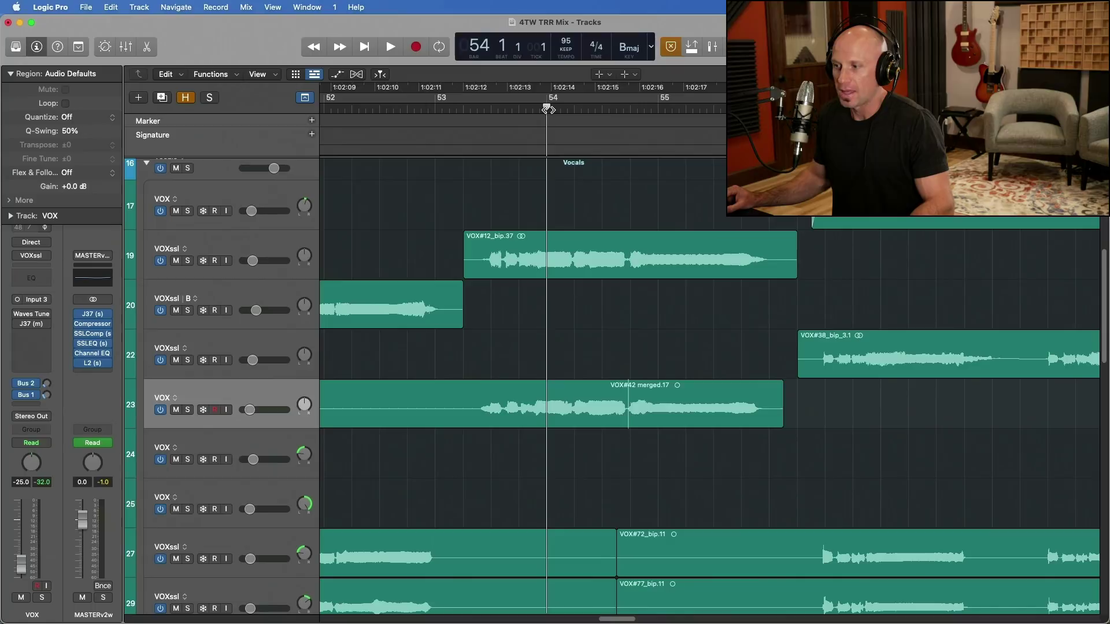
{"action": "left_click_drag", "start_coordinate": [548, 110], "coordinate": [477, 114]}
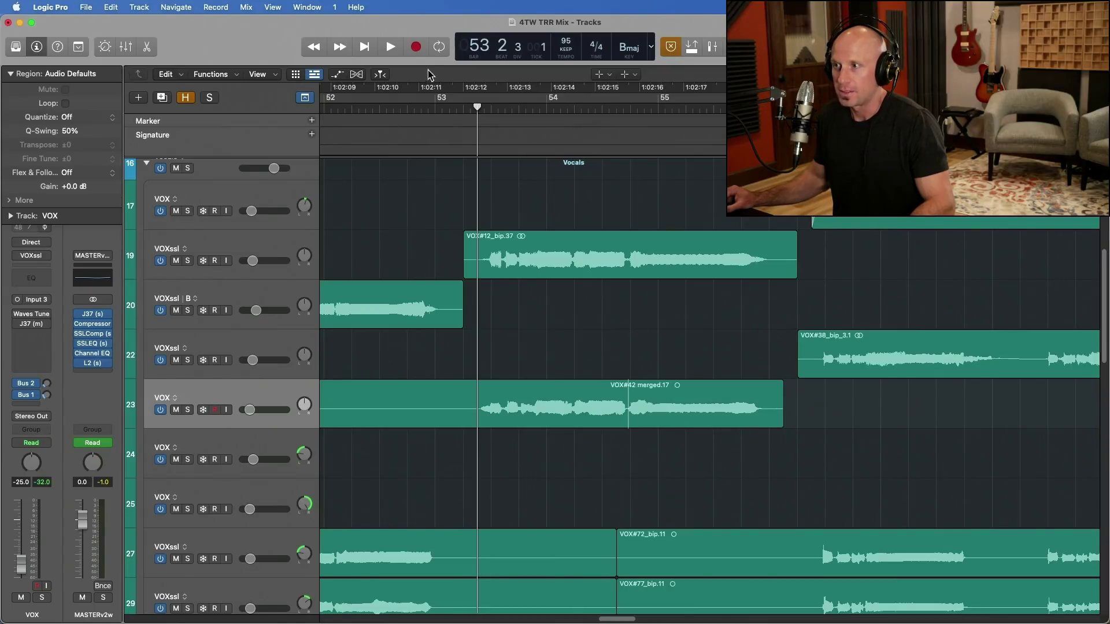
Try a marquee range from 54 4 1 1 to 56 2 1 1 on VOX, then reset it
{"action": "right_click", "coordinate": [424, 55]}
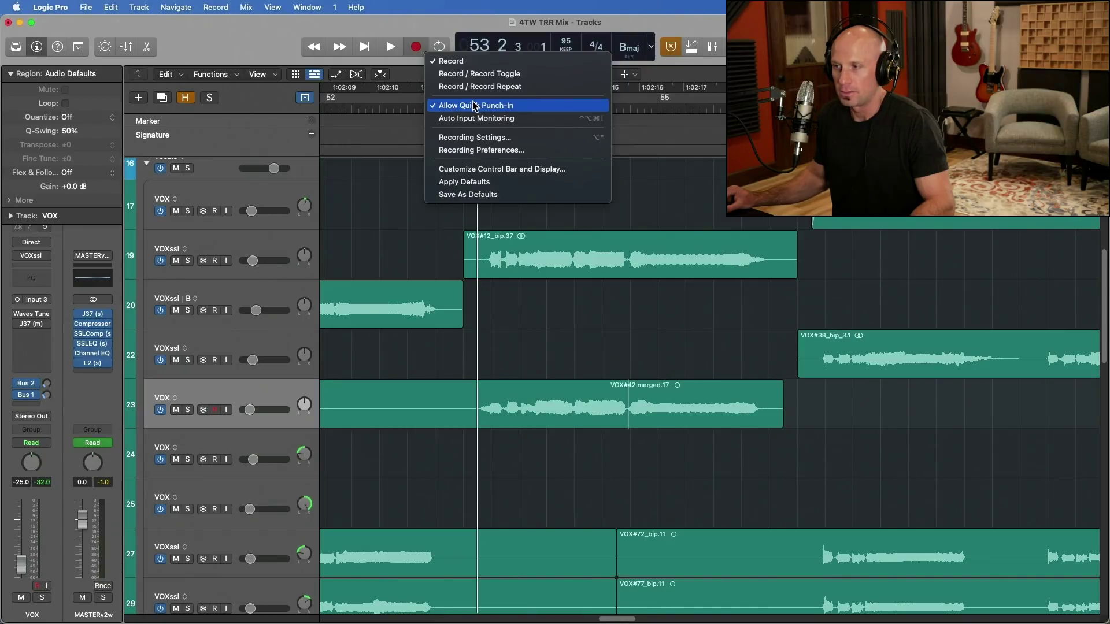
{"action": "left_click", "coordinate": [876, 431]}
{"action": "left_click", "coordinate": [658, 429]}
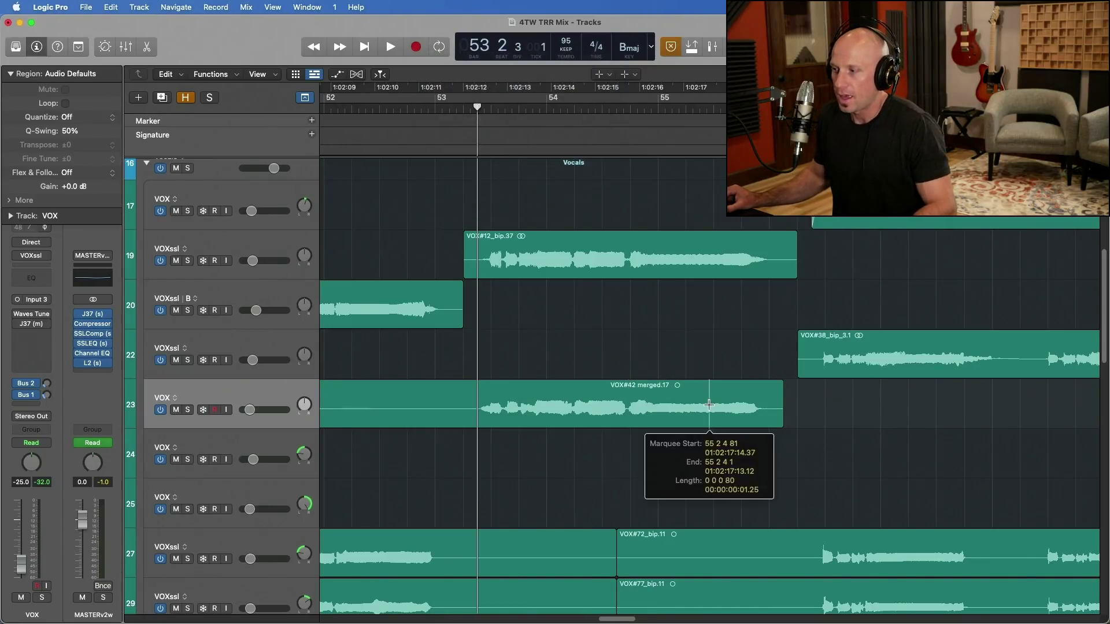
{"action": "left_click", "coordinate": [627, 408]}
{"action": "left_click_drag", "start_coordinate": [627, 409], "coordinate": [798, 414]}
{"action": "left_click", "coordinate": [601, 404]}
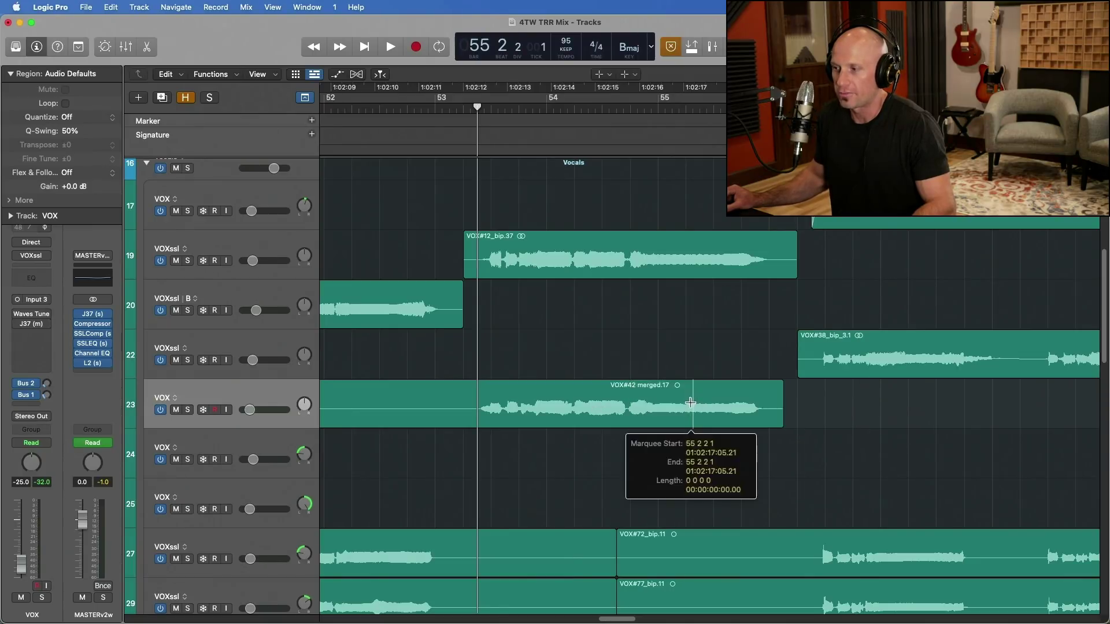
{"action": "left_click", "coordinate": [629, 411]}
Fine-tune the start and mark the punch range 54 3 4 161 to 56 2 2 1
{"action": "key", "text": "super+Right"}
{"action": "key", "text": "super+Right"}
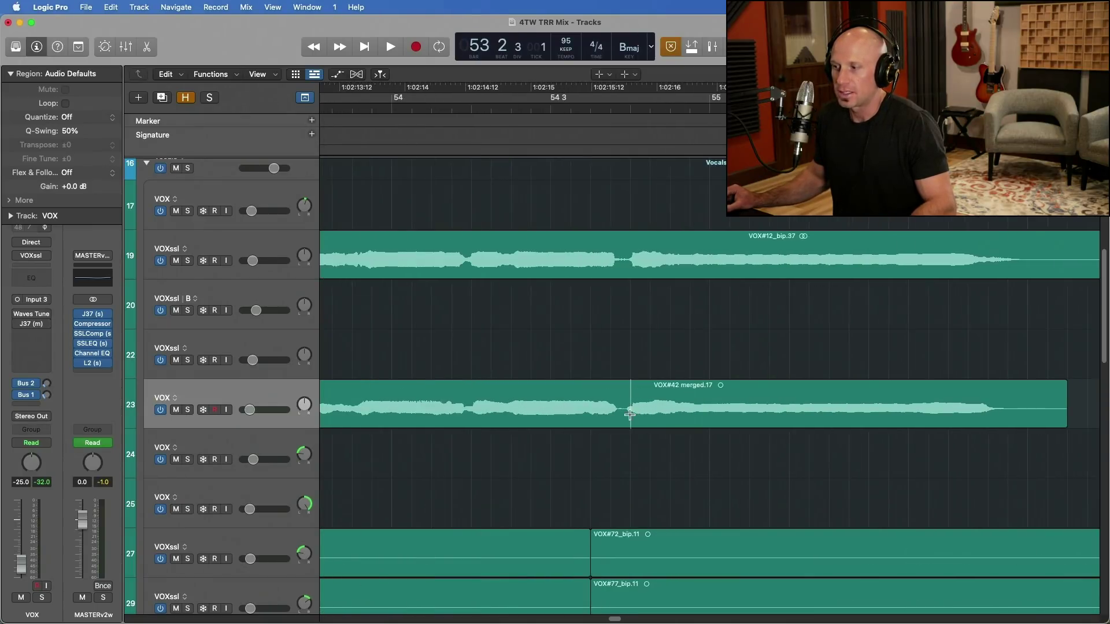
{"action": "left_click", "coordinate": [622, 414]}
{"action": "left_click", "coordinate": [623, 411]}
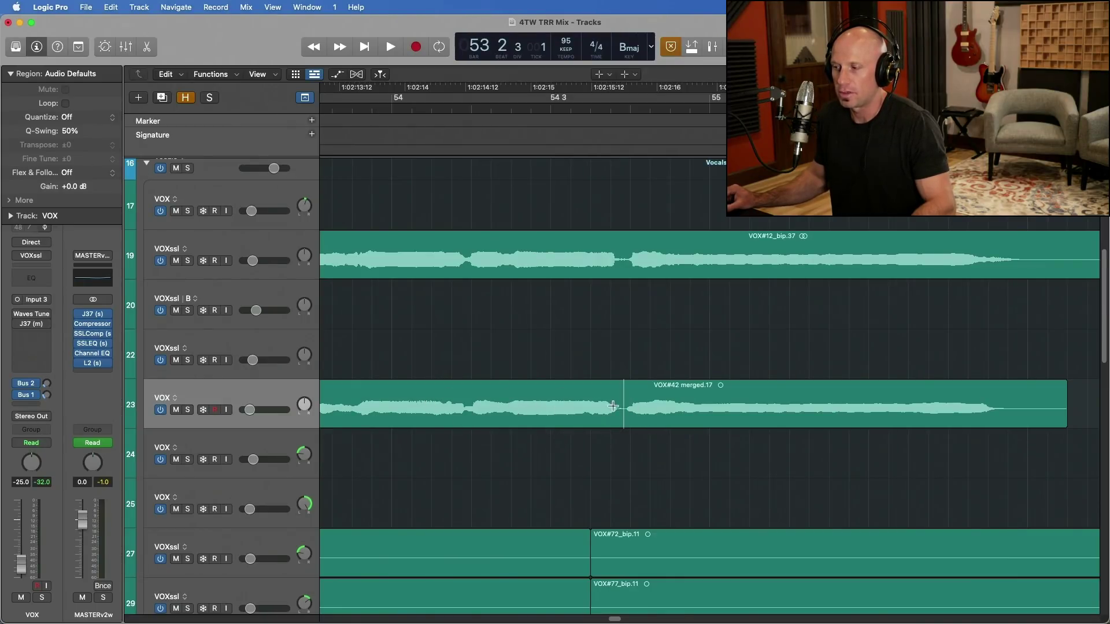
{"action": "key", "text": "super+Left"}
{"action": "left_click", "coordinate": [656, 410]}
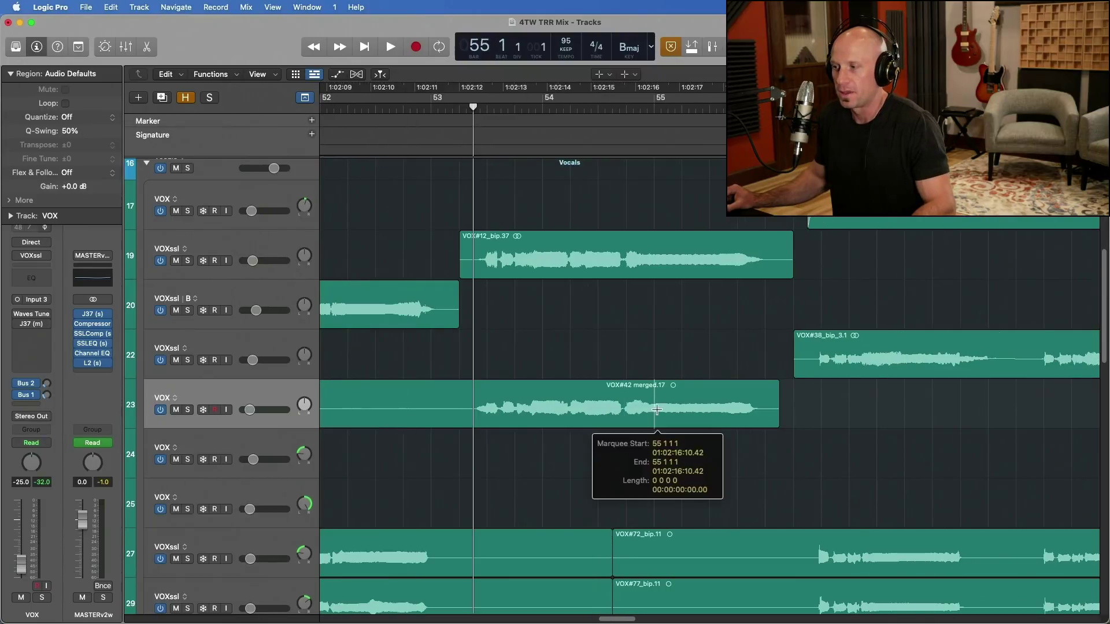
{"action": "left_click", "coordinate": [623, 413]}
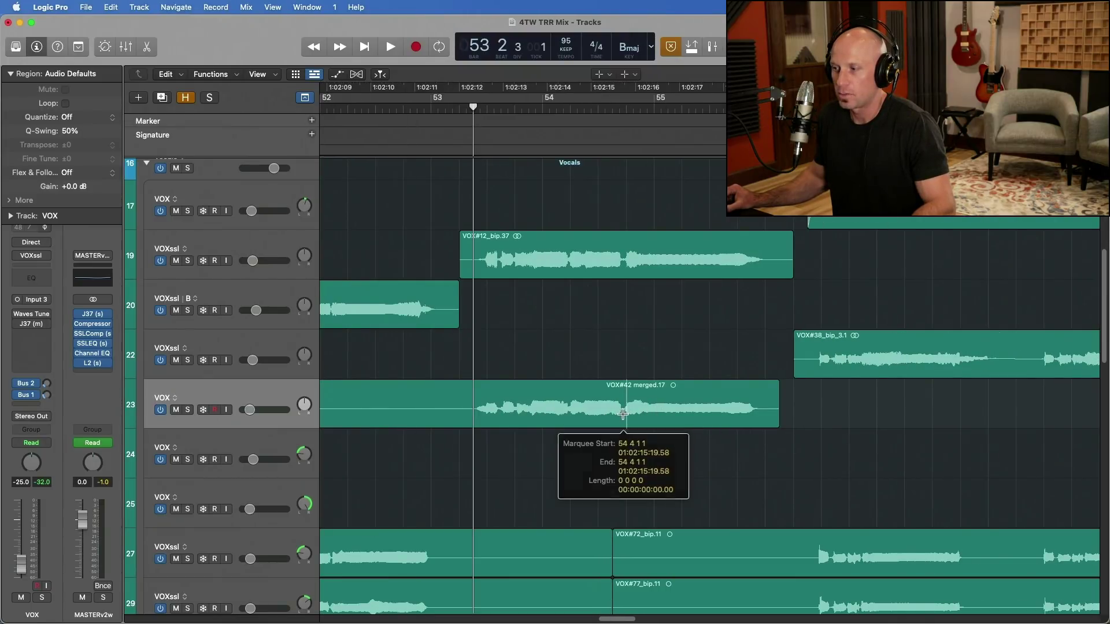
{"action": "key", "text": "super+Right"}
{"action": "left_click_drag", "start_coordinate": [622, 414], "coordinate": [867, 407]}
{"action": "key", "text": "super+Left"}
{"action": "key", "text": "super+Left"}
{"action": "key", "text": "super+Left"}
Punch-record a new vocal take, VOX#129, with pre-roll from bar 53
{"action": "mouse_move", "coordinate": [477, 111]}
{"action": "left_mouse_down"}
{"action": "mouse_move", "coordinate": [453, 110]}
{"action": "mouse_move", "coordinate": [463, 109]}
{"action": "left_mouse_up"}
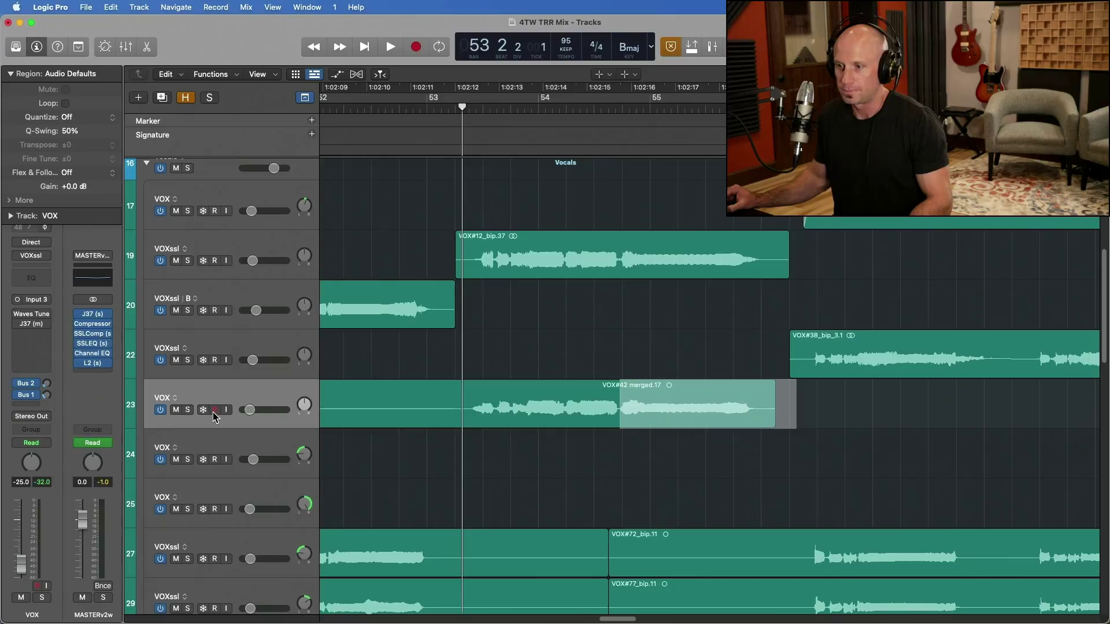
{"action": "key", "text": "r"}
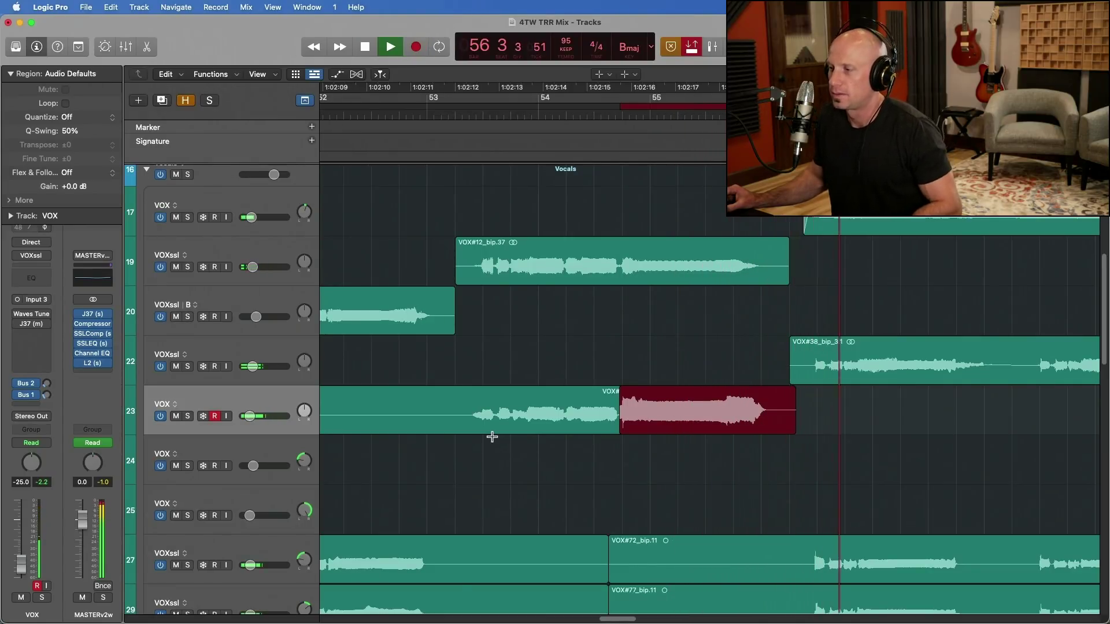
{"action": "key", "text": "space"}
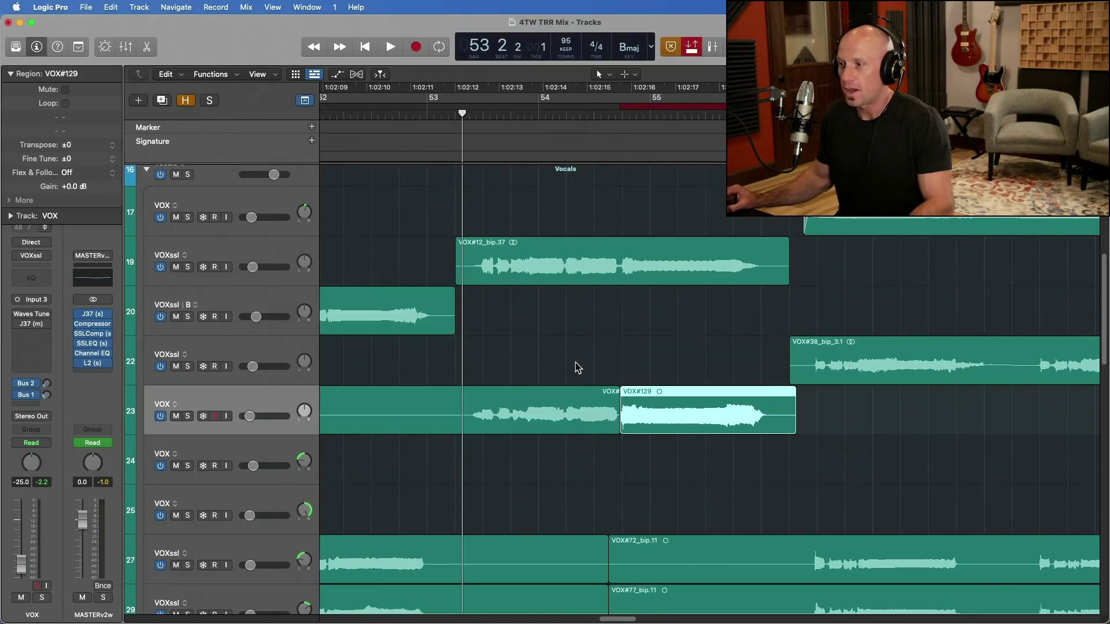
Play back the new take VOX#129 from several start points up to about bar 55 3
{"action": "left_click", "coordinate": [514, 406]}
{"action": "key", "text": "space"}
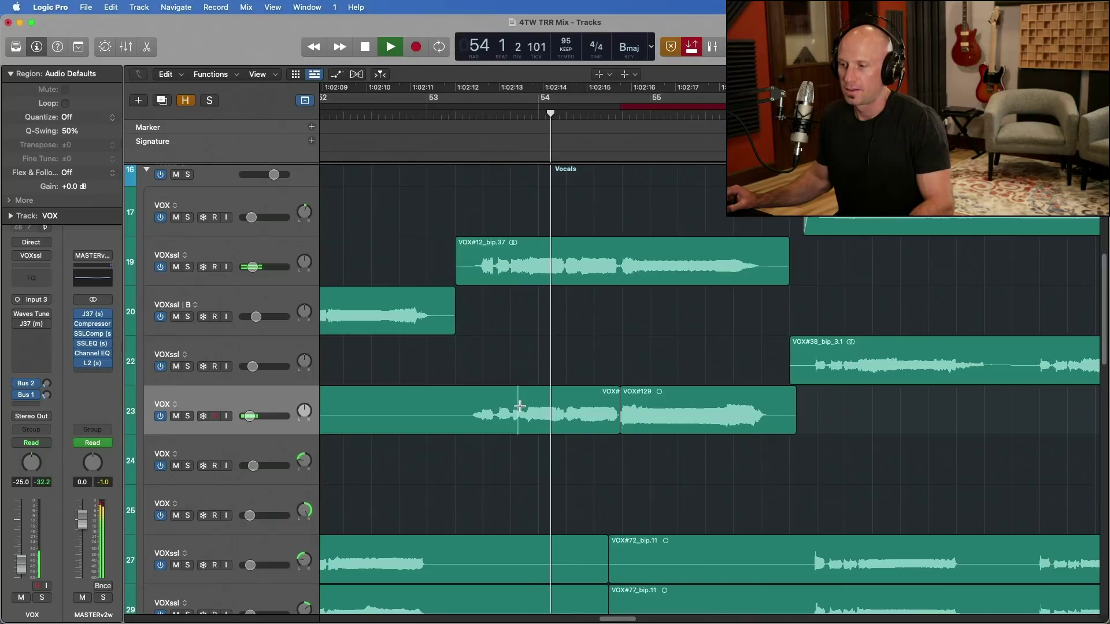
{"action": "key", "text": "space"}
{"action": "left_click", "coordinate": [485, 267]}
{"action": "key", "text": "space"}
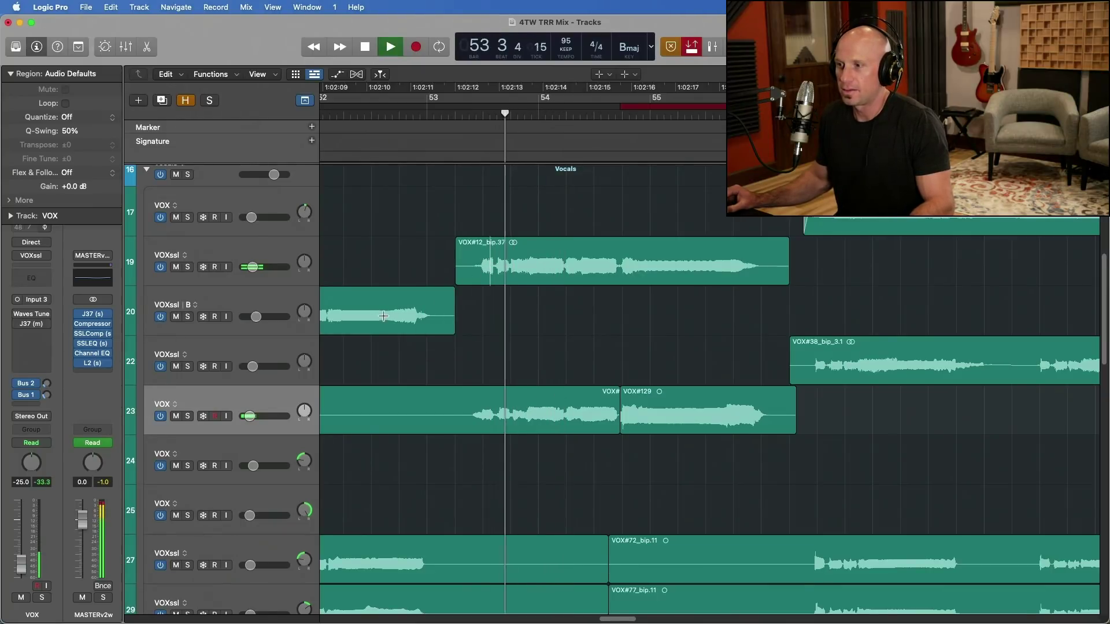
{"action": "left_click", "coordinate": [386, 312]}
{"action": "left_click", "coordinate": [719, 268]}
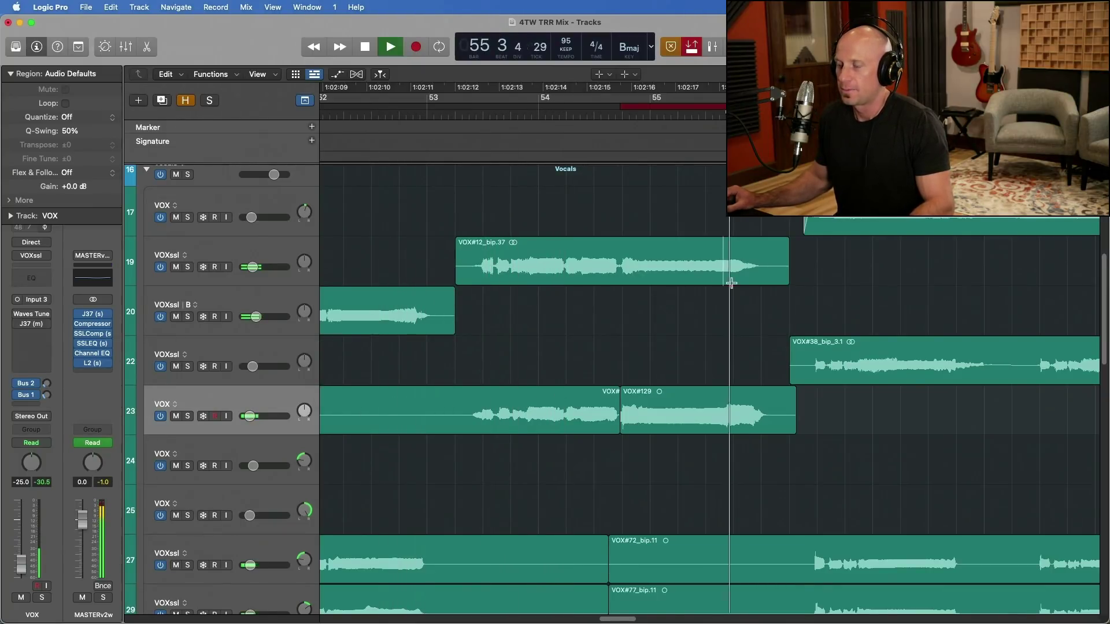
{"action": "key", "text": "space"}
Delete the unwanted tail of VOX#129, leaving VOX#129.1
{"action": "left_click", "coordinate": [782, 416]}
{"action": "key", "text": "super+Right"}
{"action": "left_click_drag", "start_coordinate": [768, 408], "coordinate": [845, 411]}
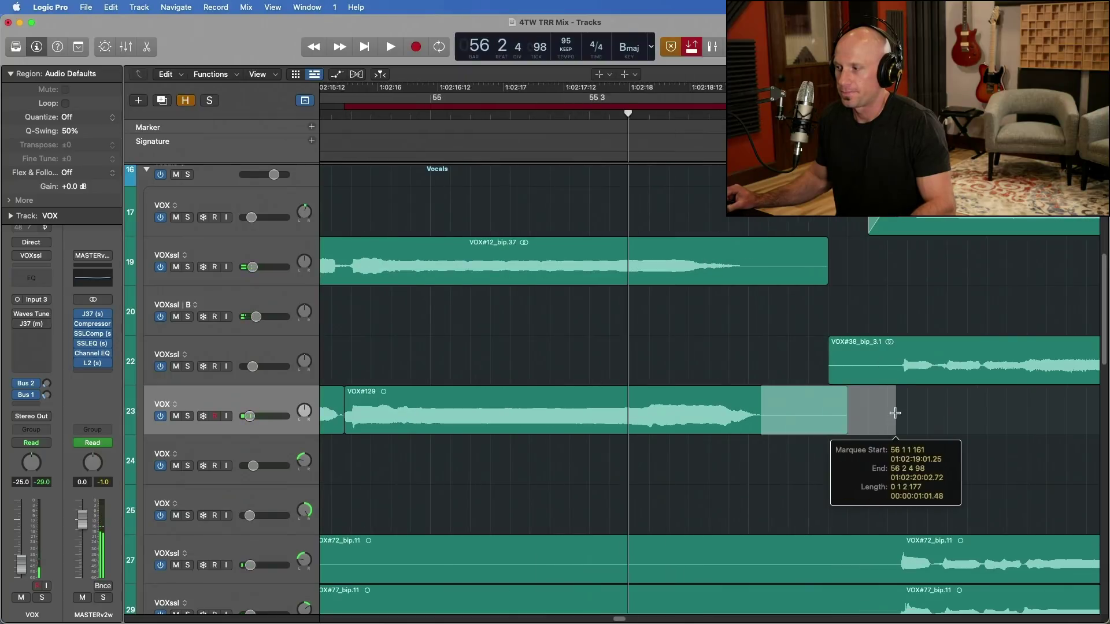
{"action": "key", "text": "Delete"}
Add a fade-out to VOX#129.1's end and a crossfade at its start, then return to Marquee
{"action": "key", "text": "t"}
{"action": "key", "text": "a"}
{"action": "left_click_drag", "start_coordinate": [751, 417], "coordinate": [775, 421]}
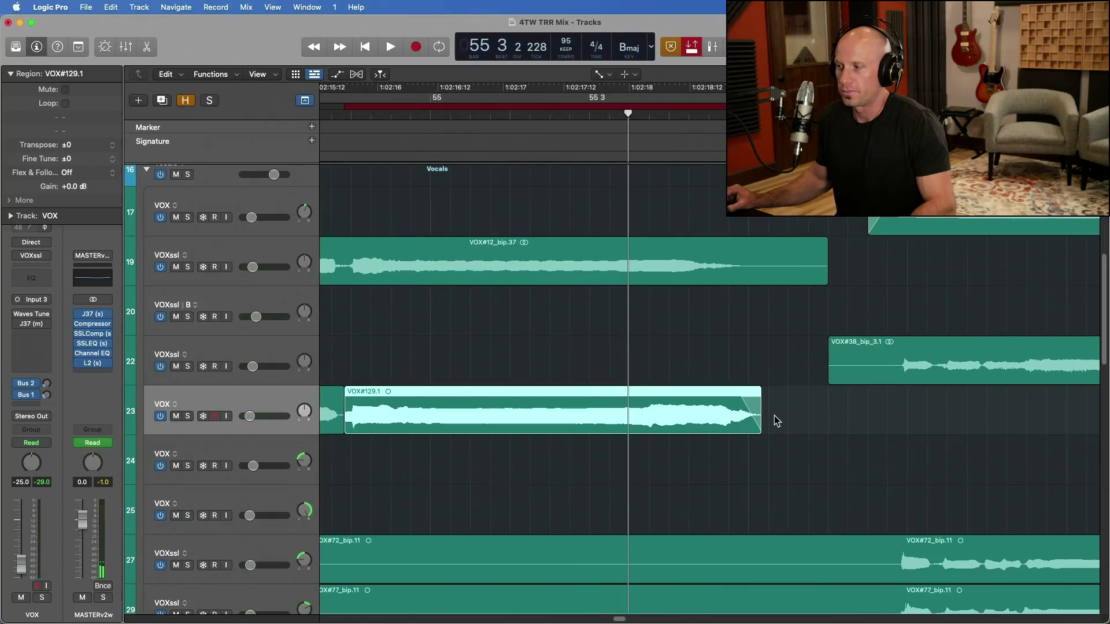
{"action": "key", "text": "super+Left"}
{"action": "left_click_drag", "start_coordinate": [480, 410], "coordinate": [515, 413]}
{"action": "key", "text": "super+Right"}
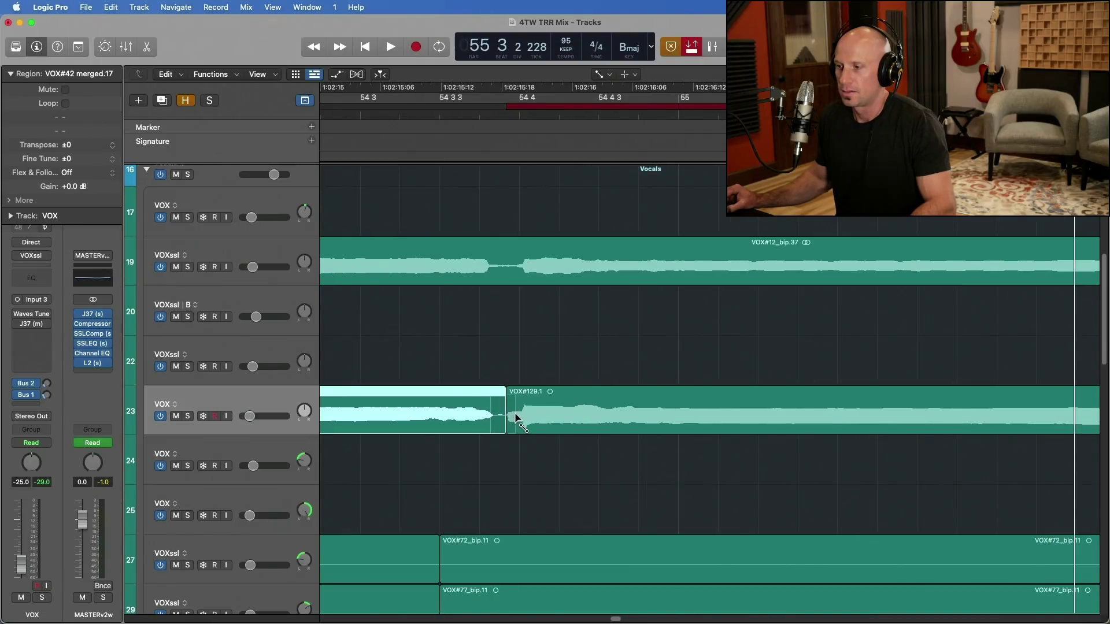
{"action": "key", "text": "t"}
{"action": "key", "text": "r"}
{"action": "key", "text": "super+Left"}
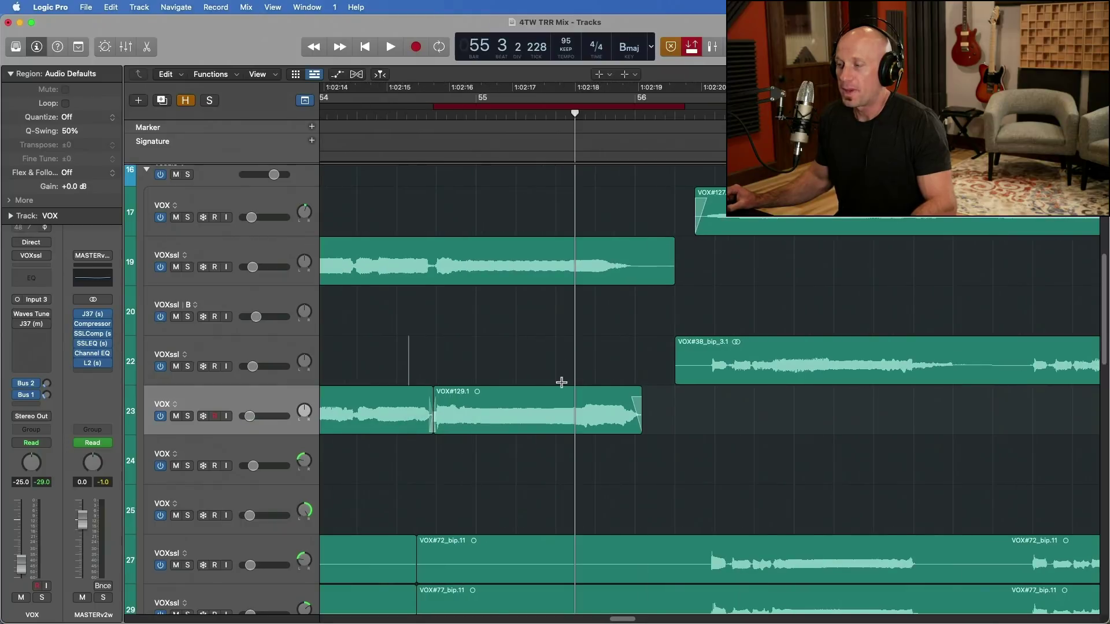
{"action": "key", "text": "super+Right"}
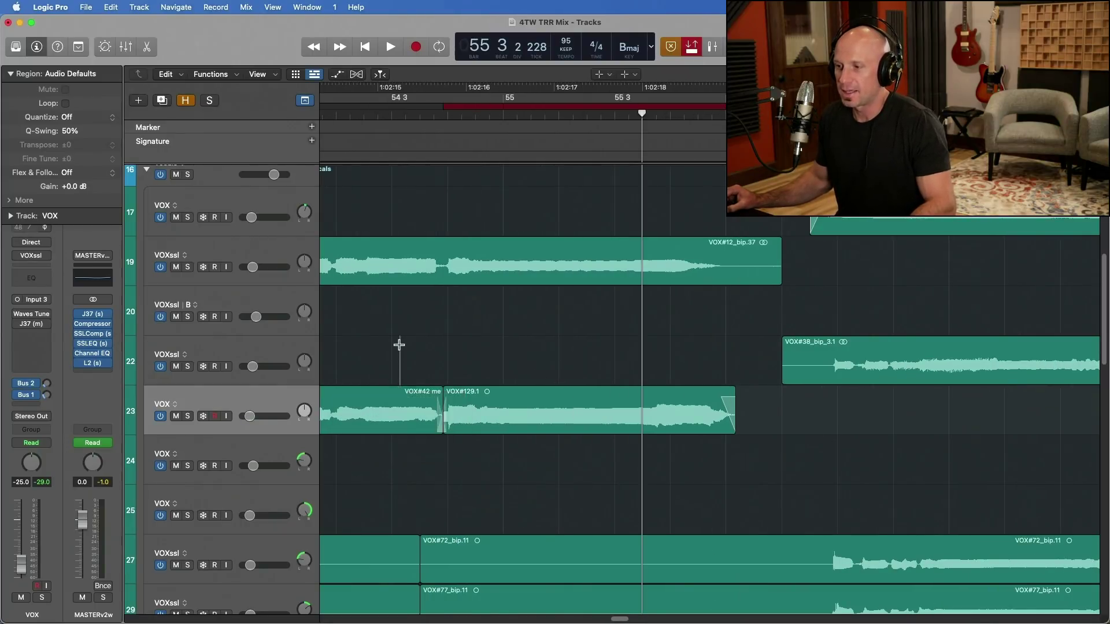
{"action": "key", "text": "super+Left"}
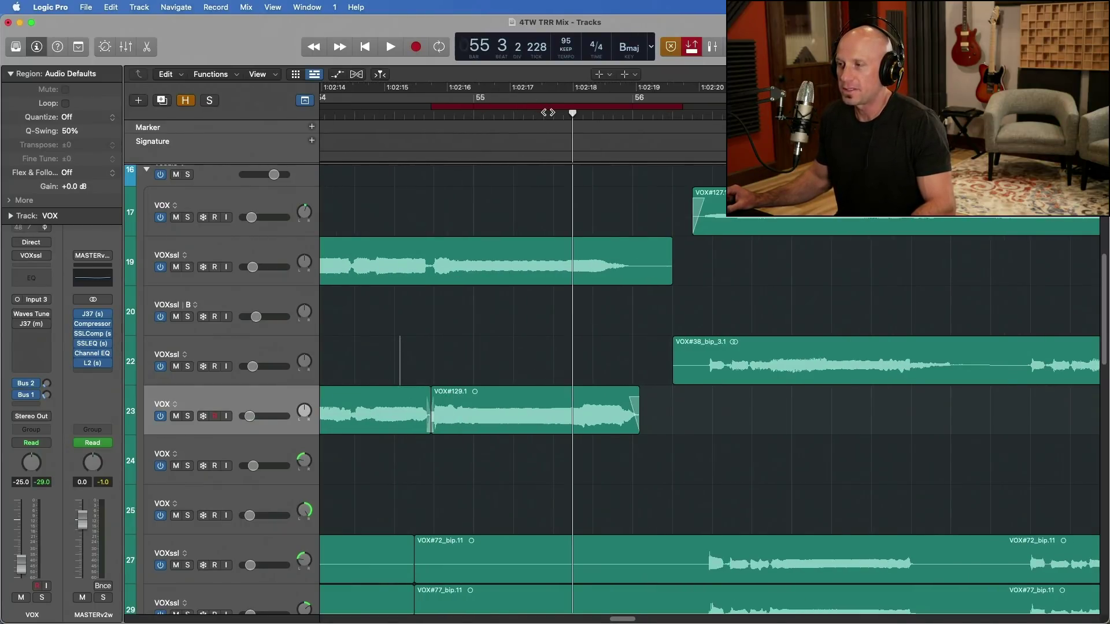
Record a short extra take, VOX#141, from a marquee point after VOX#129.1
{"action": "scroll", "coordinate": [525, 256], "scroll_direction": "left", "scroll_amount": 5}
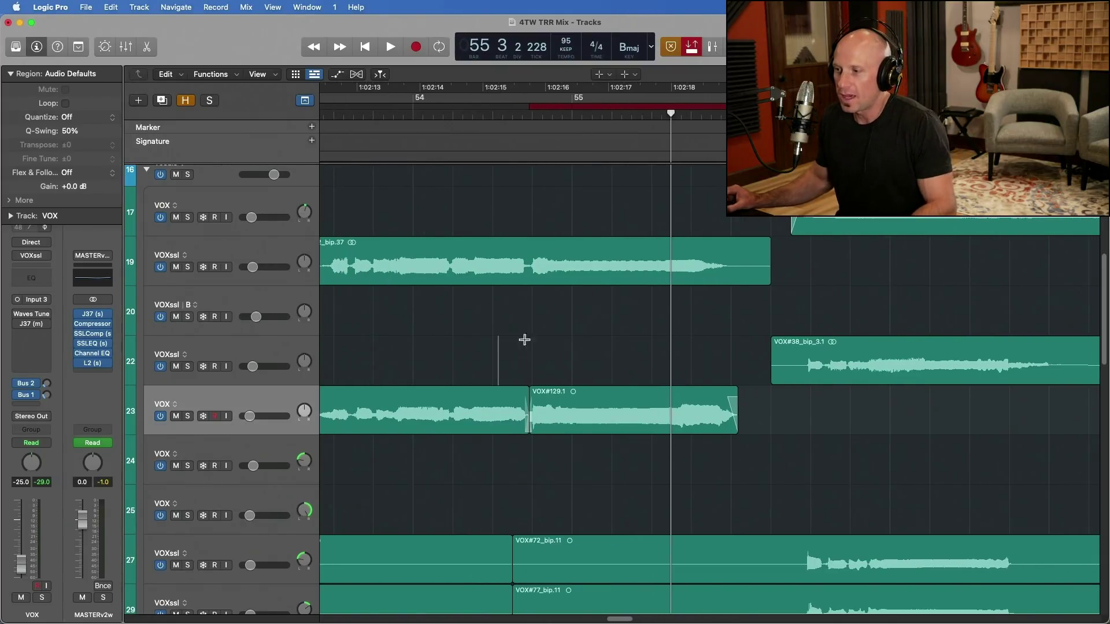
{"action": "left_click_drag", "start_coordinate": [524, 339], "coordinate": [726, 347]}
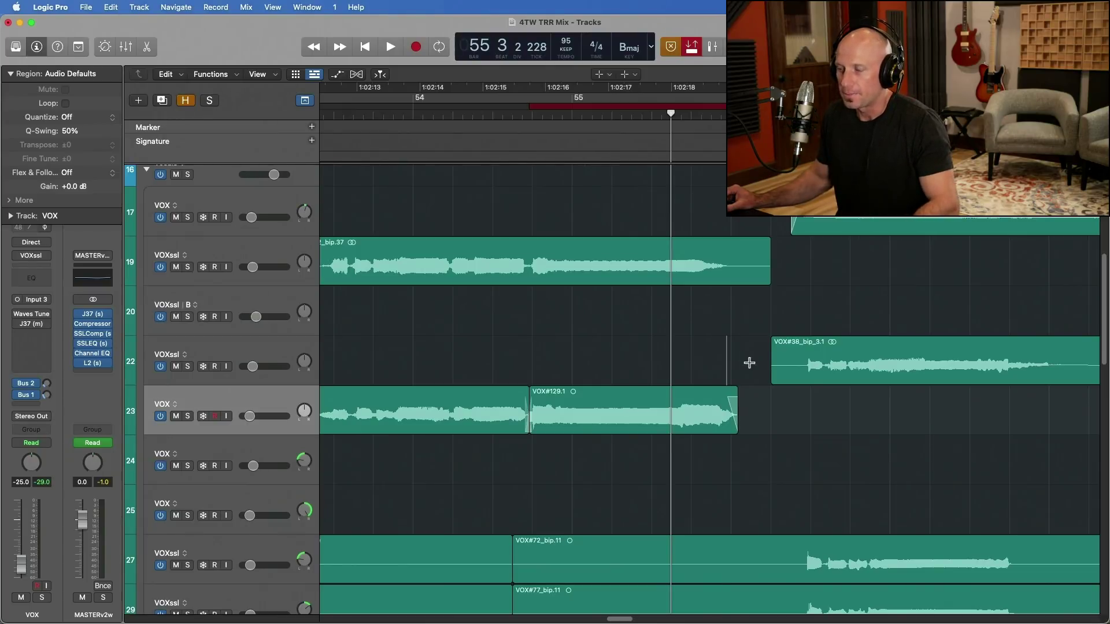
{"action": "left_click", "coordinate": [867, 404]}
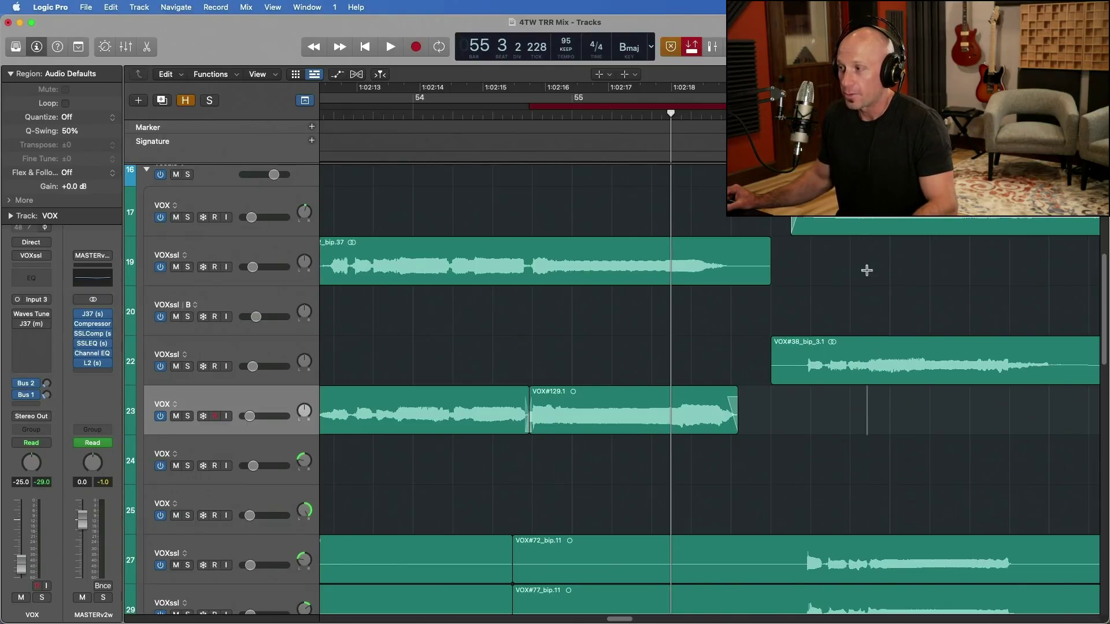
{"action": "key", "text": "period"}
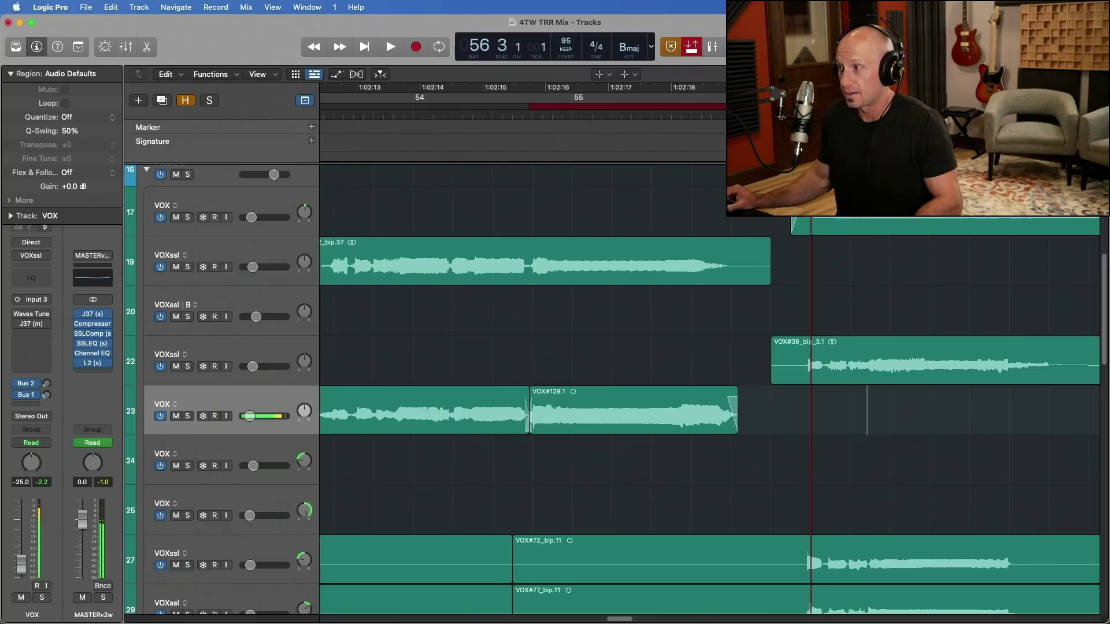
{"action": "key", "text": "r"}
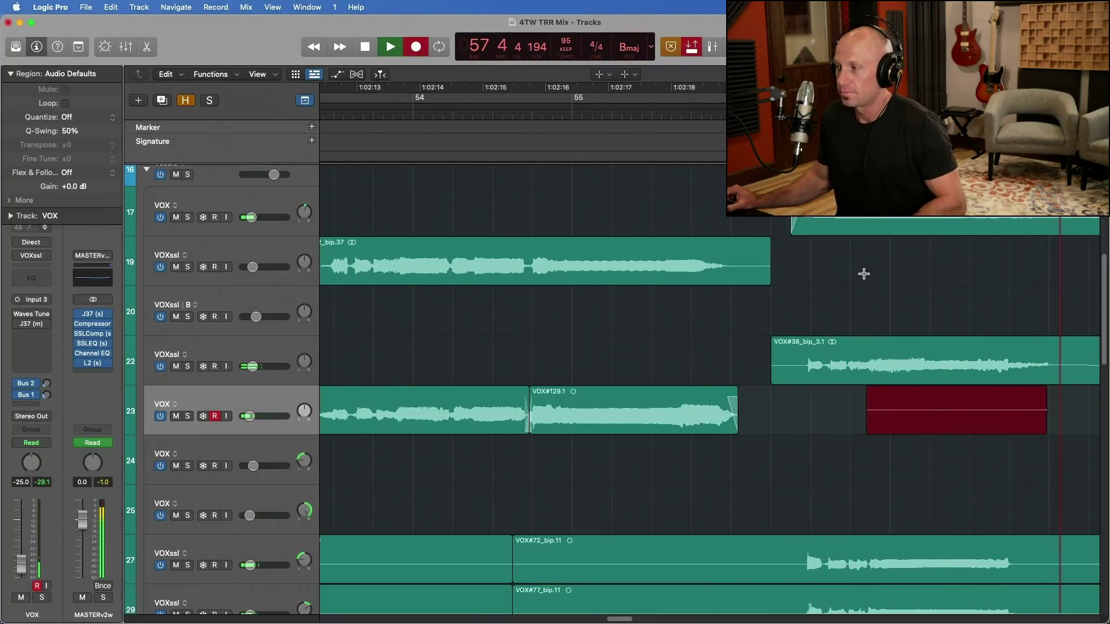
{"action": "key", "text": "space"}
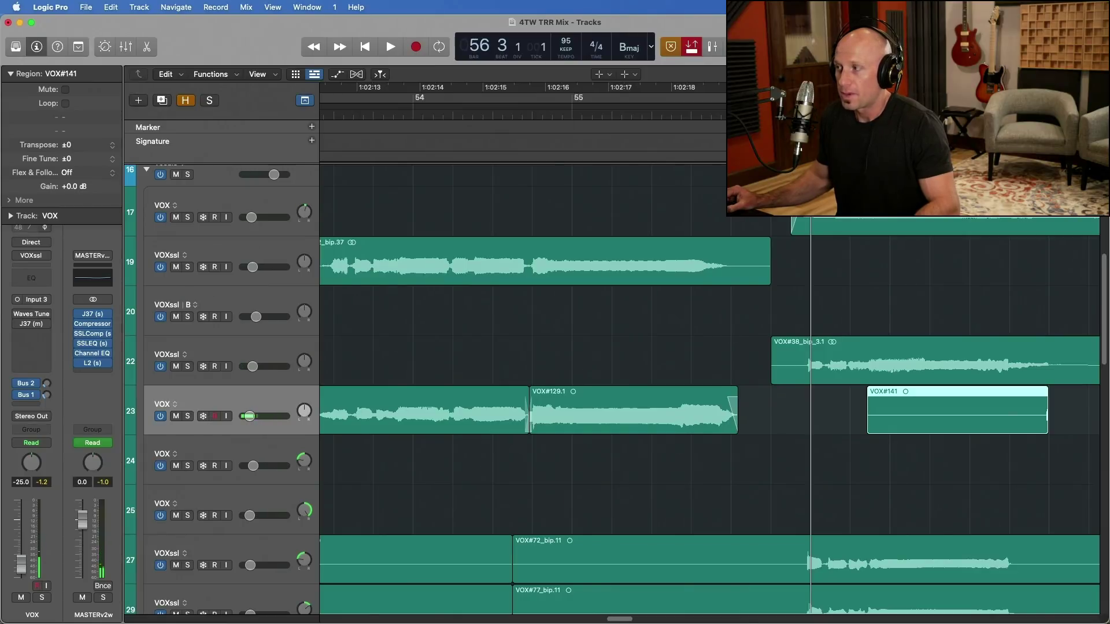
Delete the VOX#141 take and turn autopunch off
{"action": "key", "text": "super+Left"}
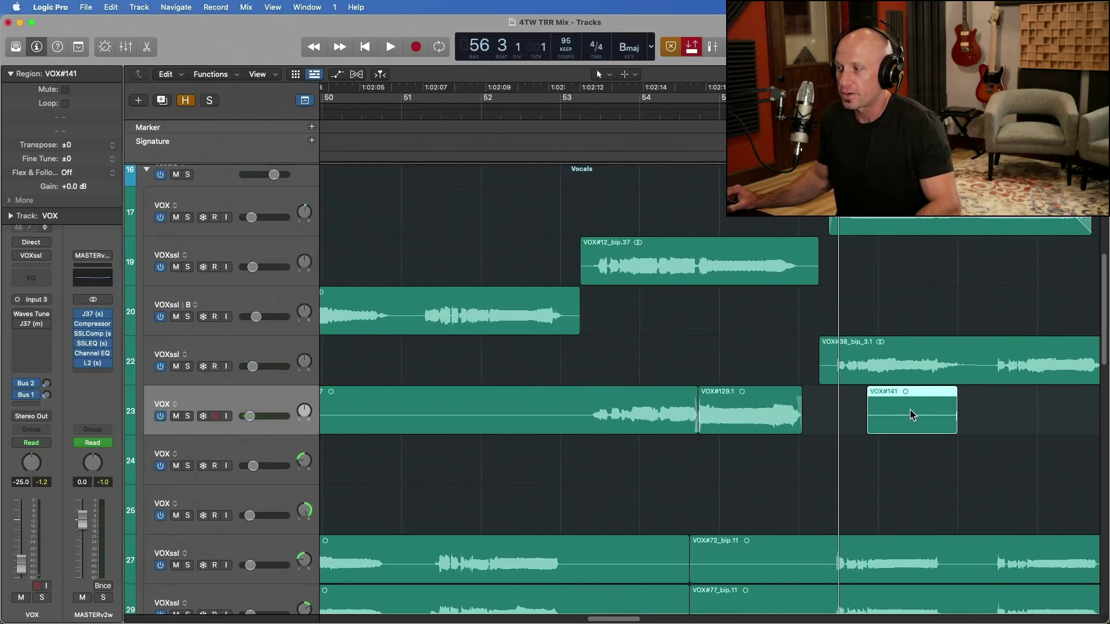
{"action": "left_click", "coordinate": [989, 406]}
{"action": "left_click", "coordinate": [934, 411]}
{"action": "key", "text": "BackSpace"}
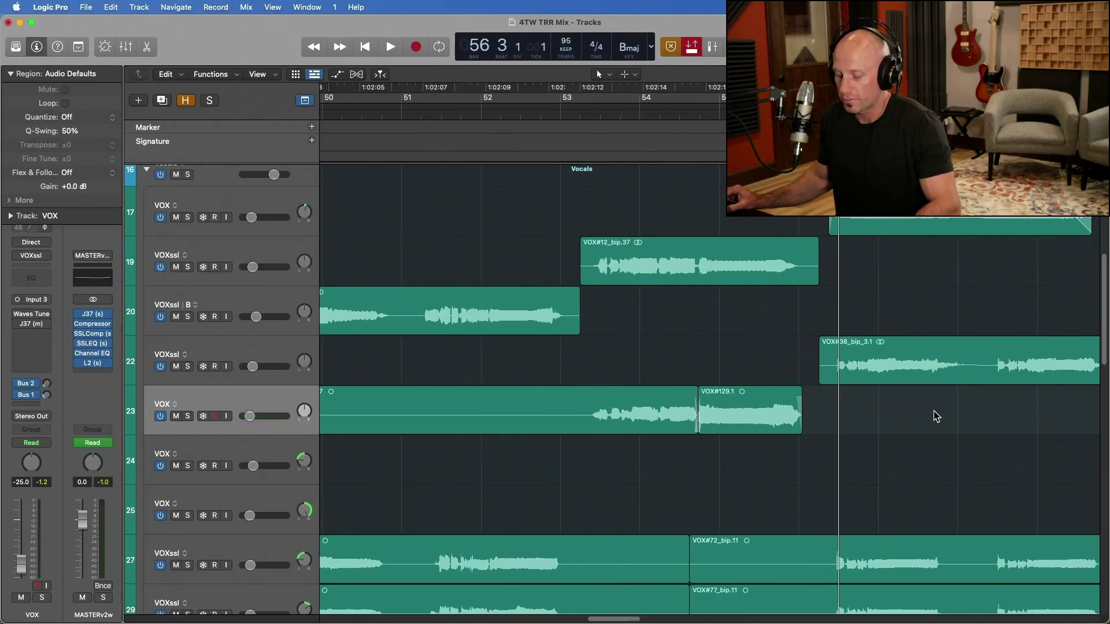
{"action": "left_click", "coordinate": [693, 48]}
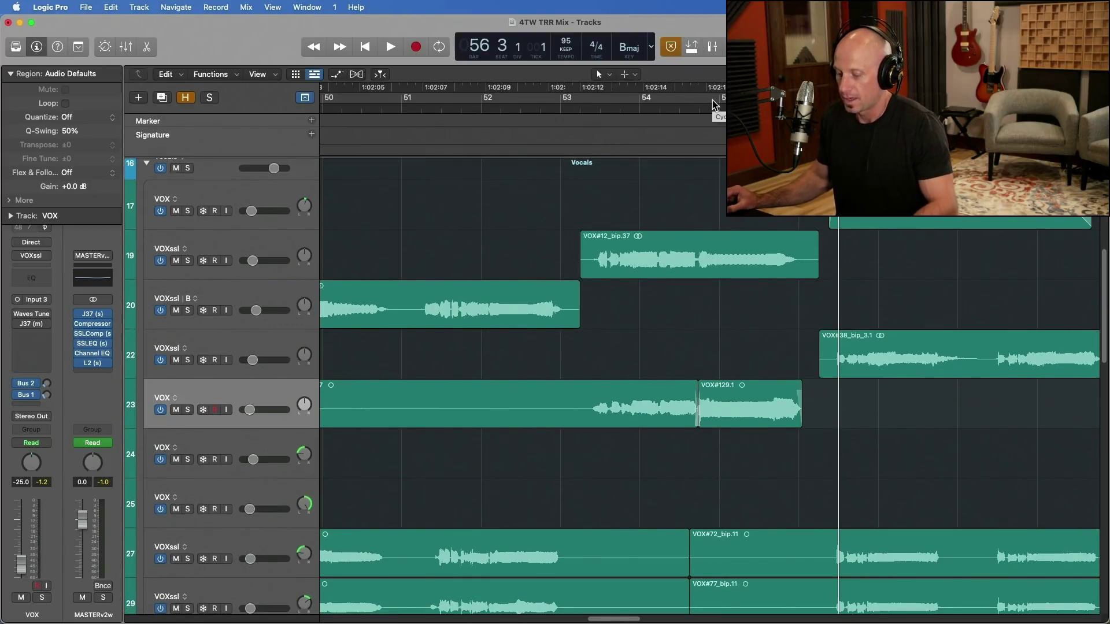